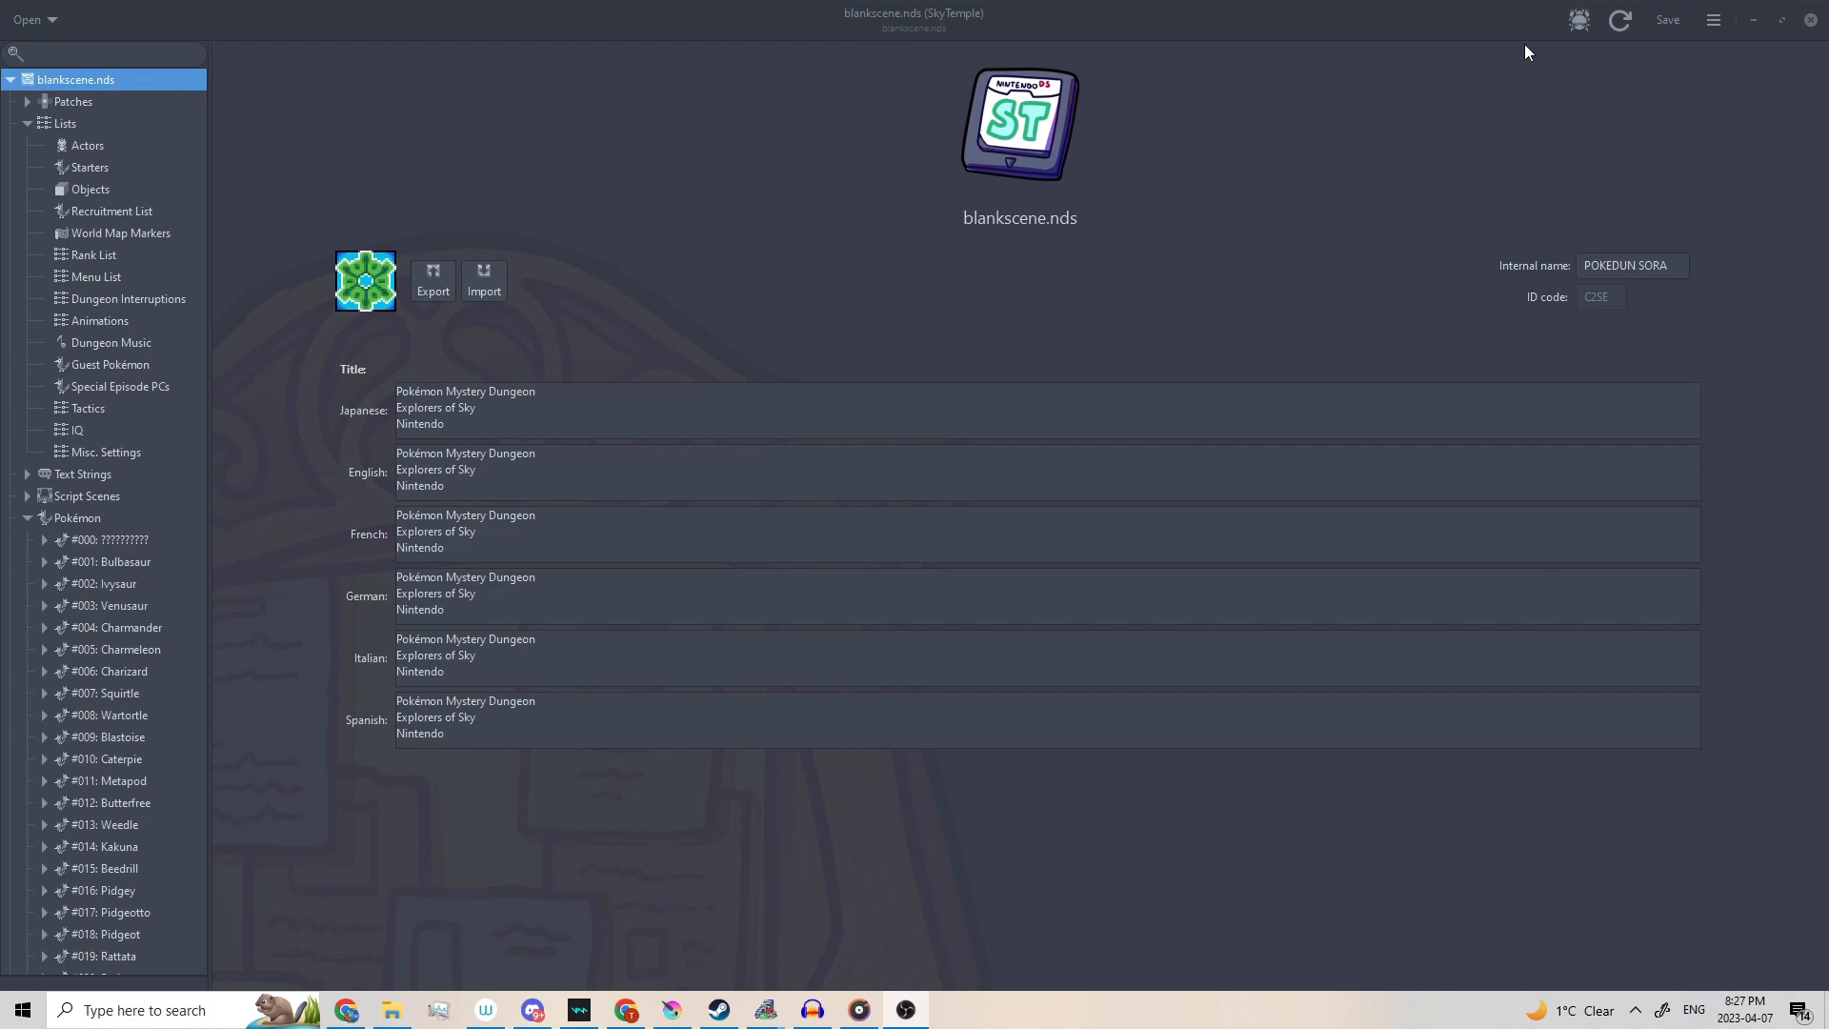
Load D:\Roms\blankscene.nds in DSLazy and unpack it into the NDS_UNPACK folder.
left_click_drag(1191, 383, 907, 437)
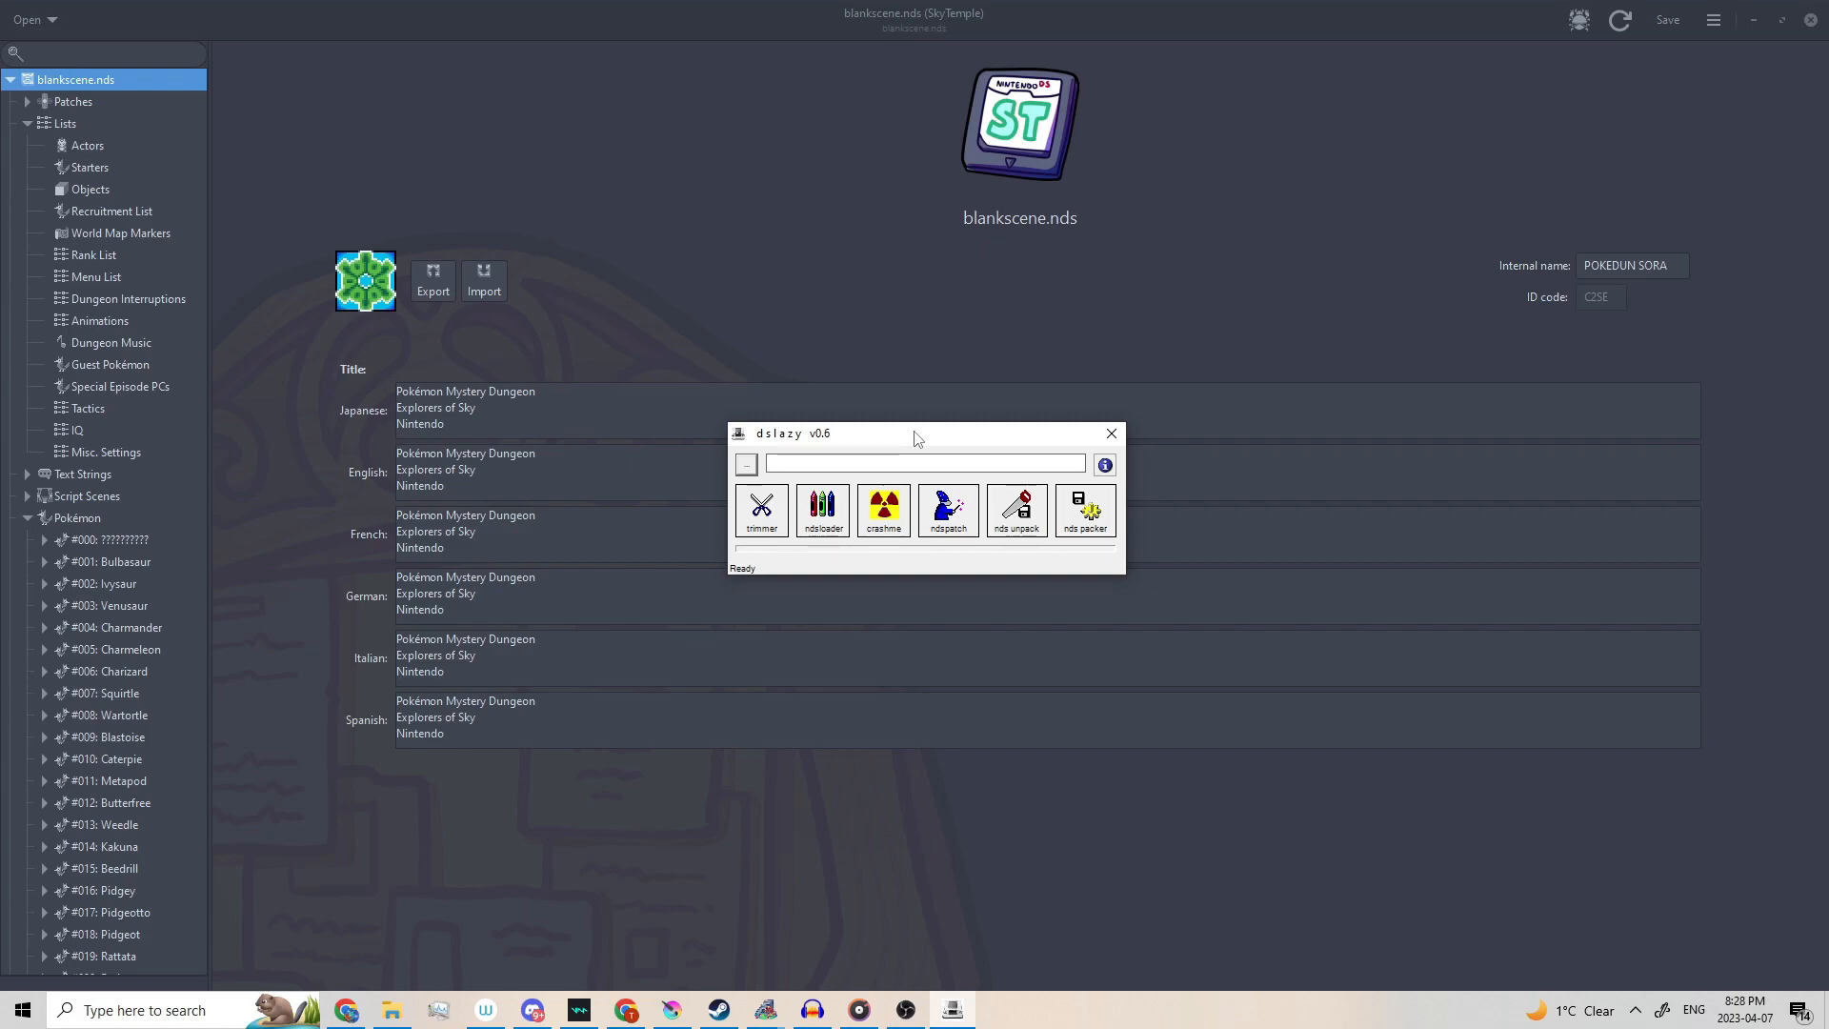
left_click(745, 463)
left_click_drag(912, 461, 912, 311)
scroll(1625, 436, "down", 2)
left_click_drag(1626, 440, 1626, 458)
left_click(990, 498)
left_click(1469, 776)
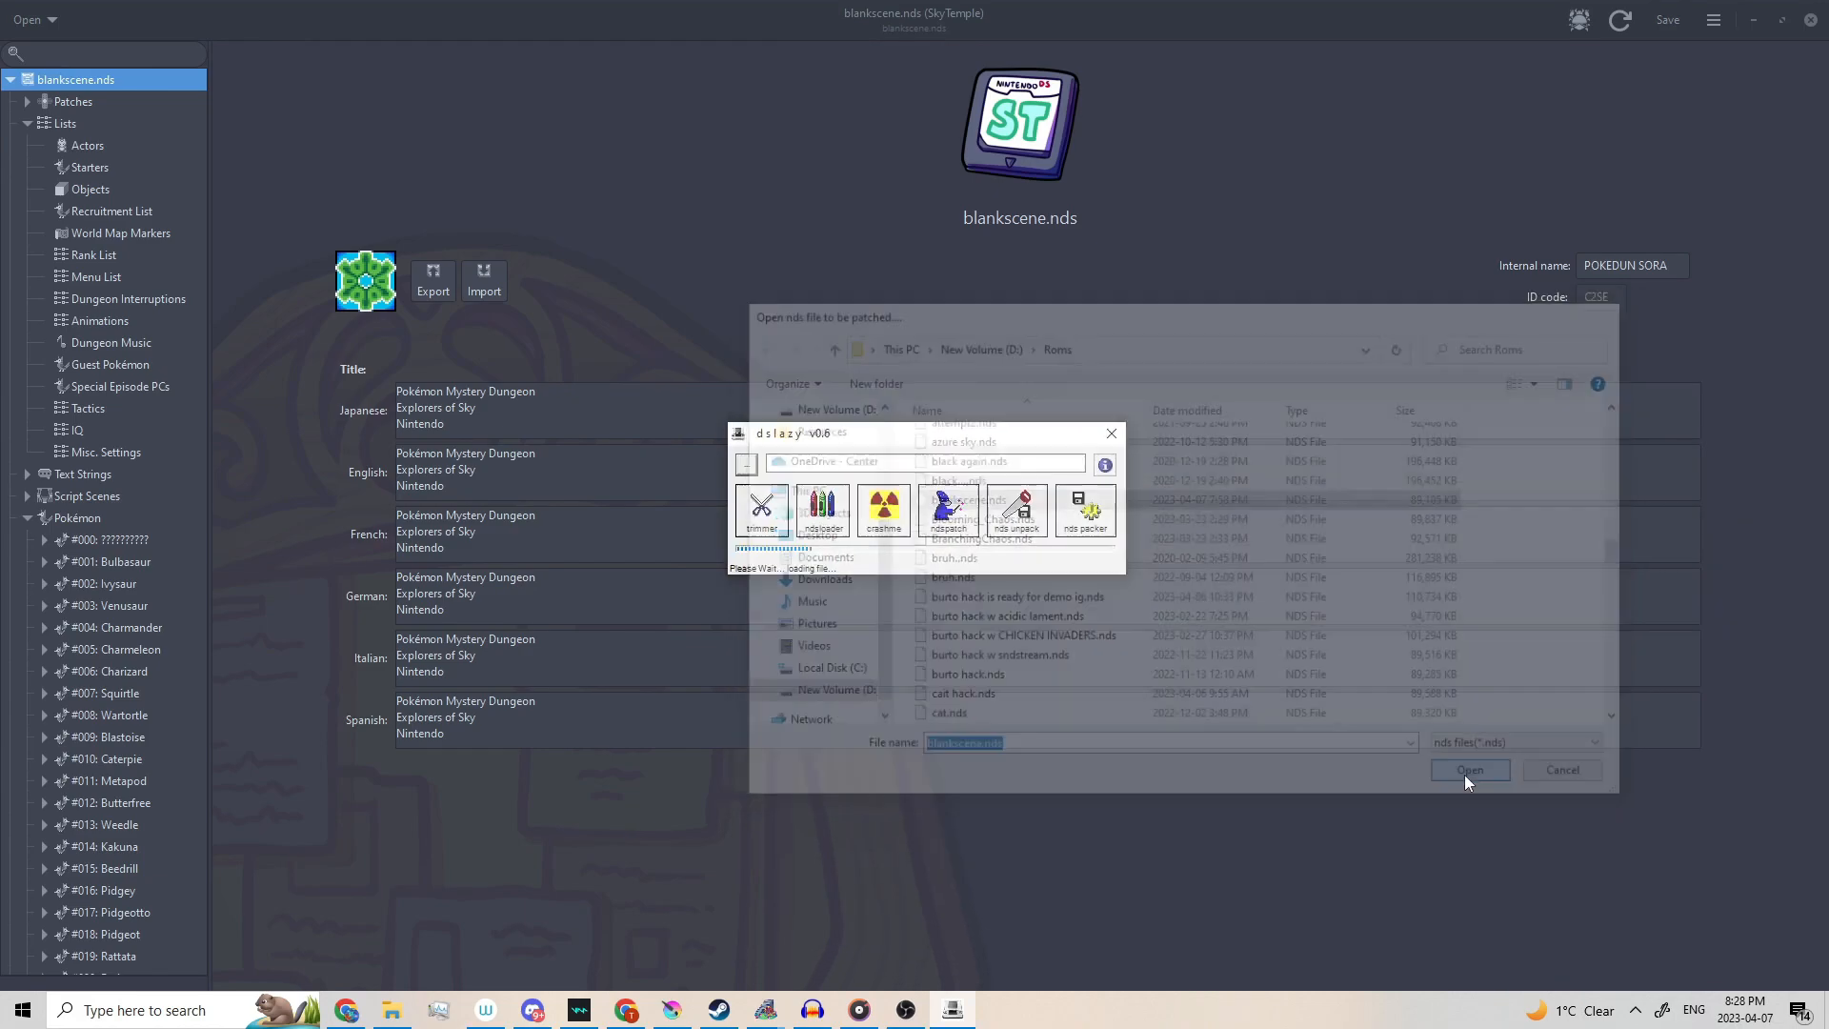
left_click(1009, 524)
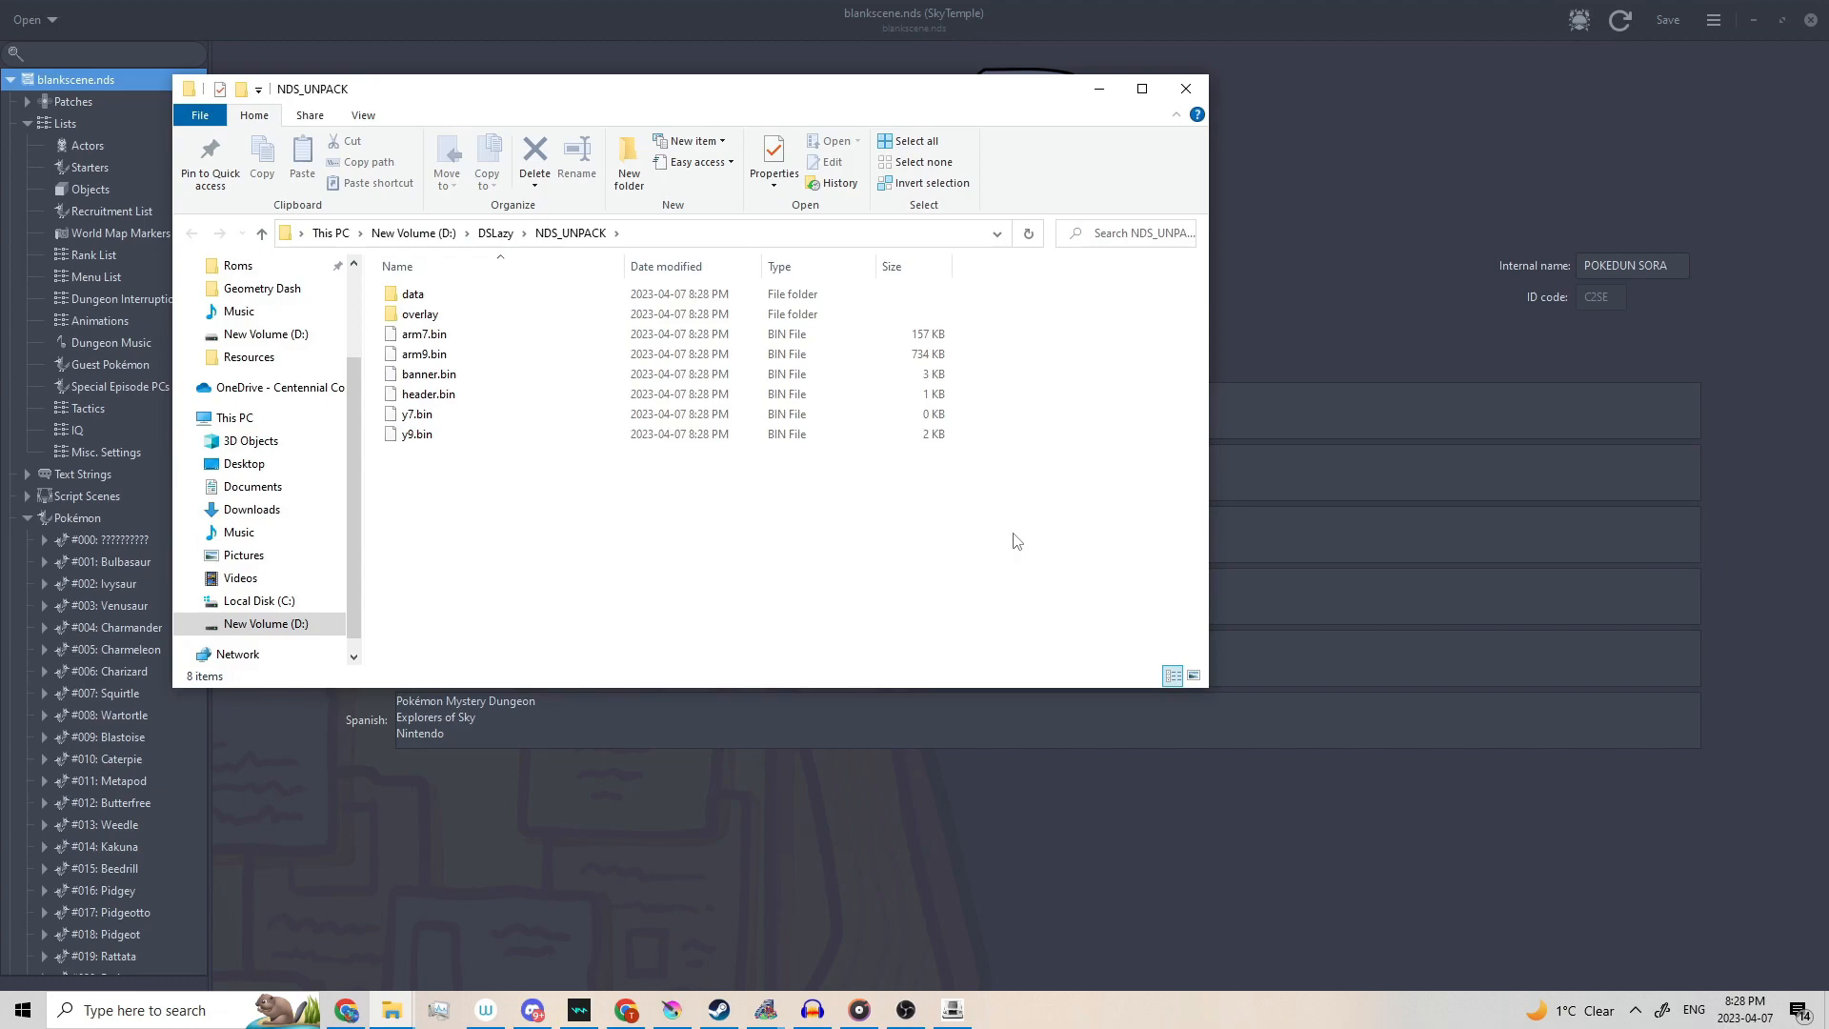
Navigate into the unpacked data\SOUND\BGM folder.
double_click(539, 295)
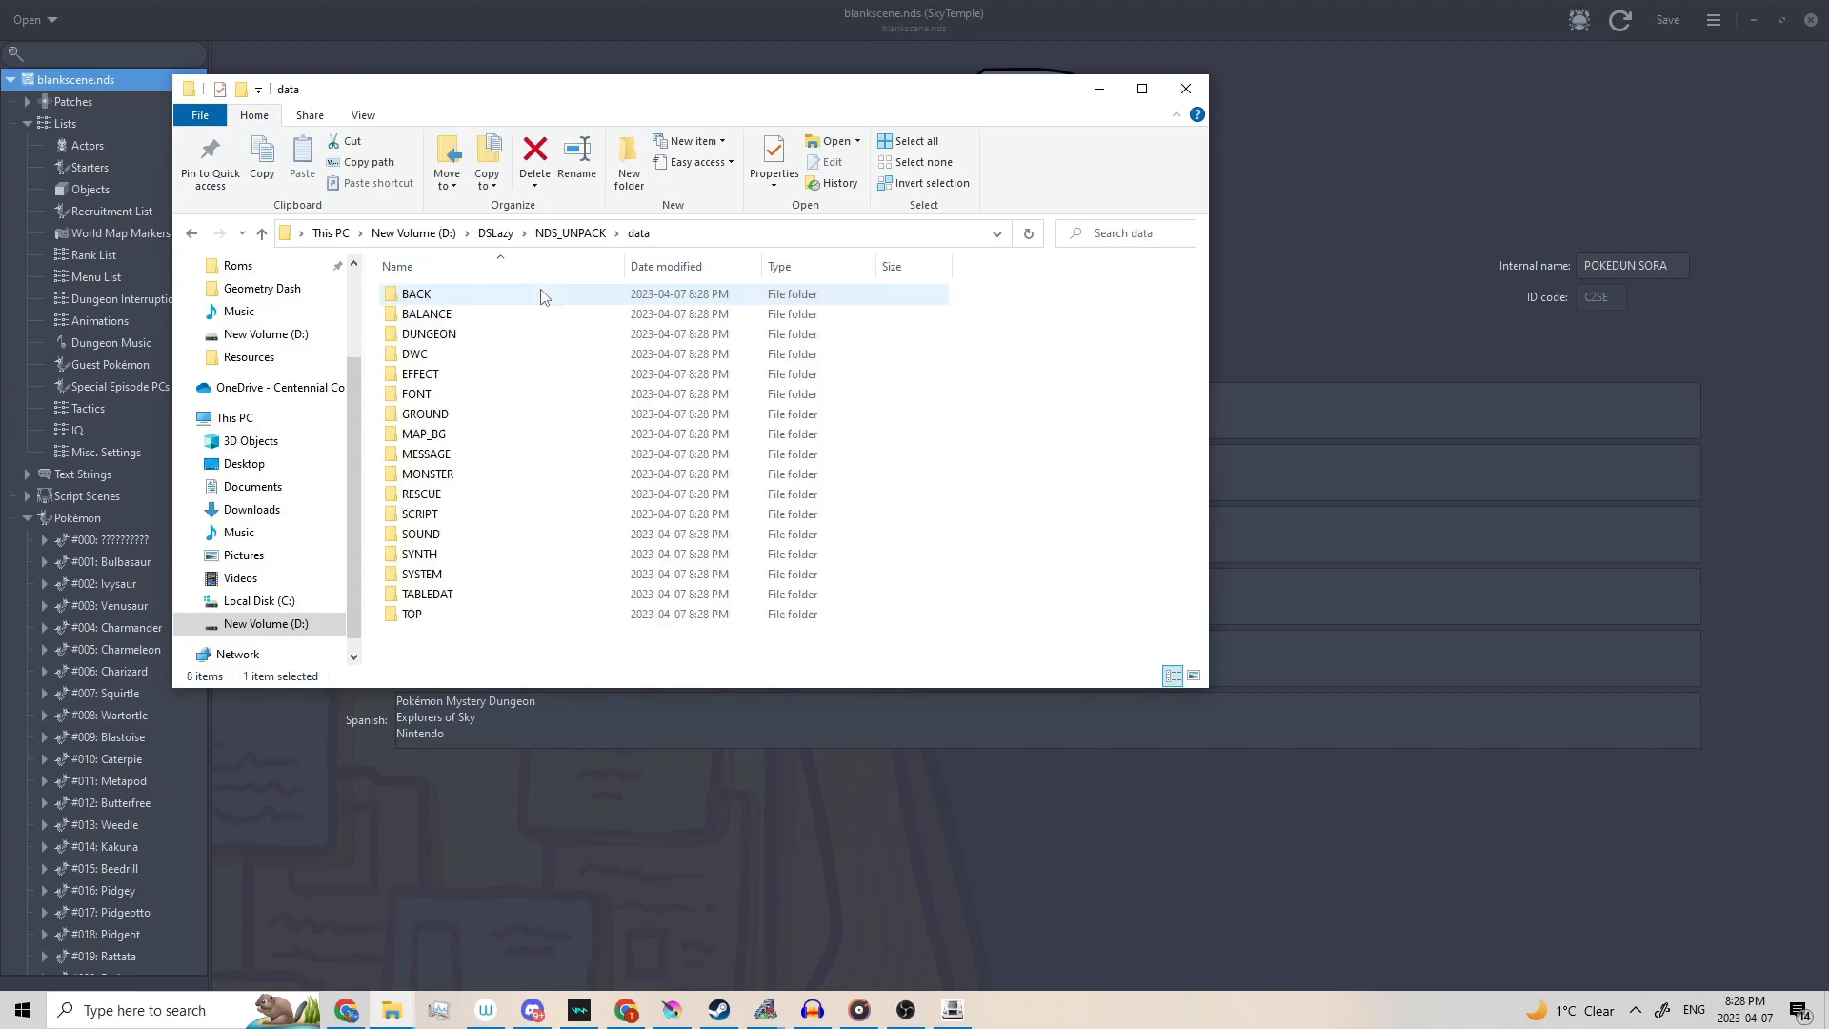
double_click(476, 534)
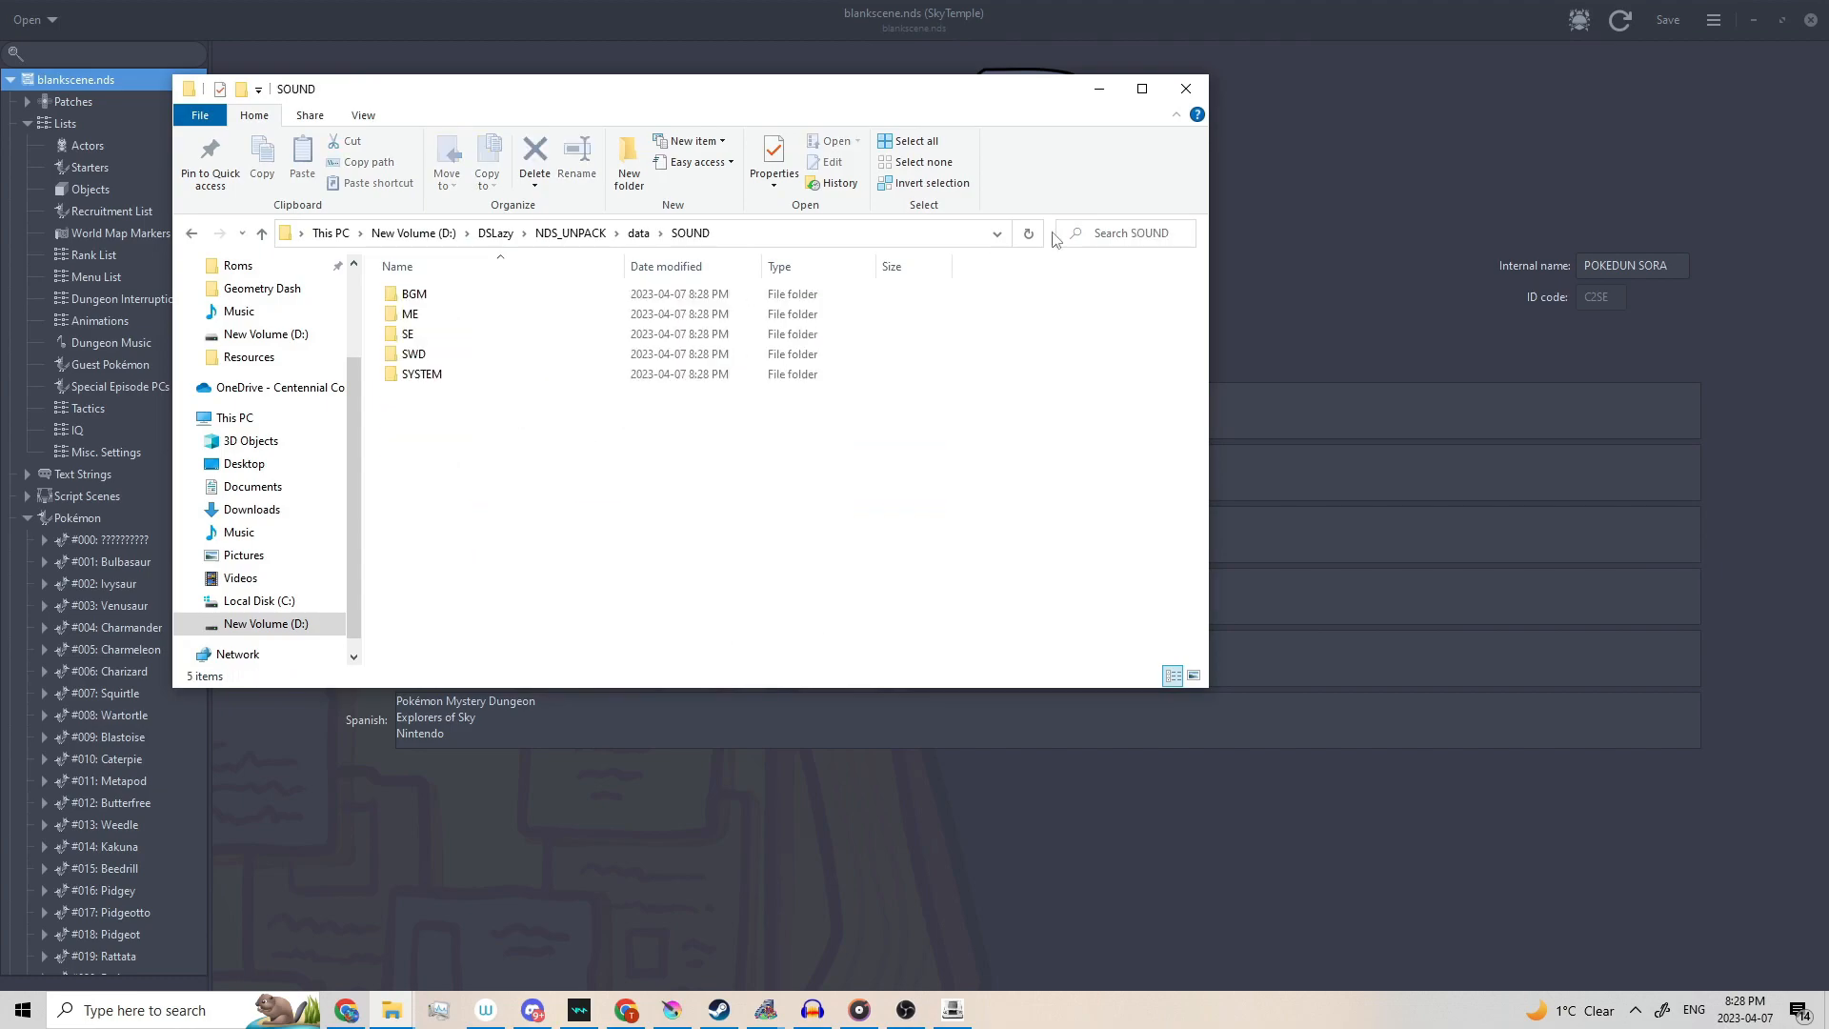
double_click(544, 292)
scroll(1194, 365, "down", 8)
left_click_drag(1194, 366, 1052, 638)
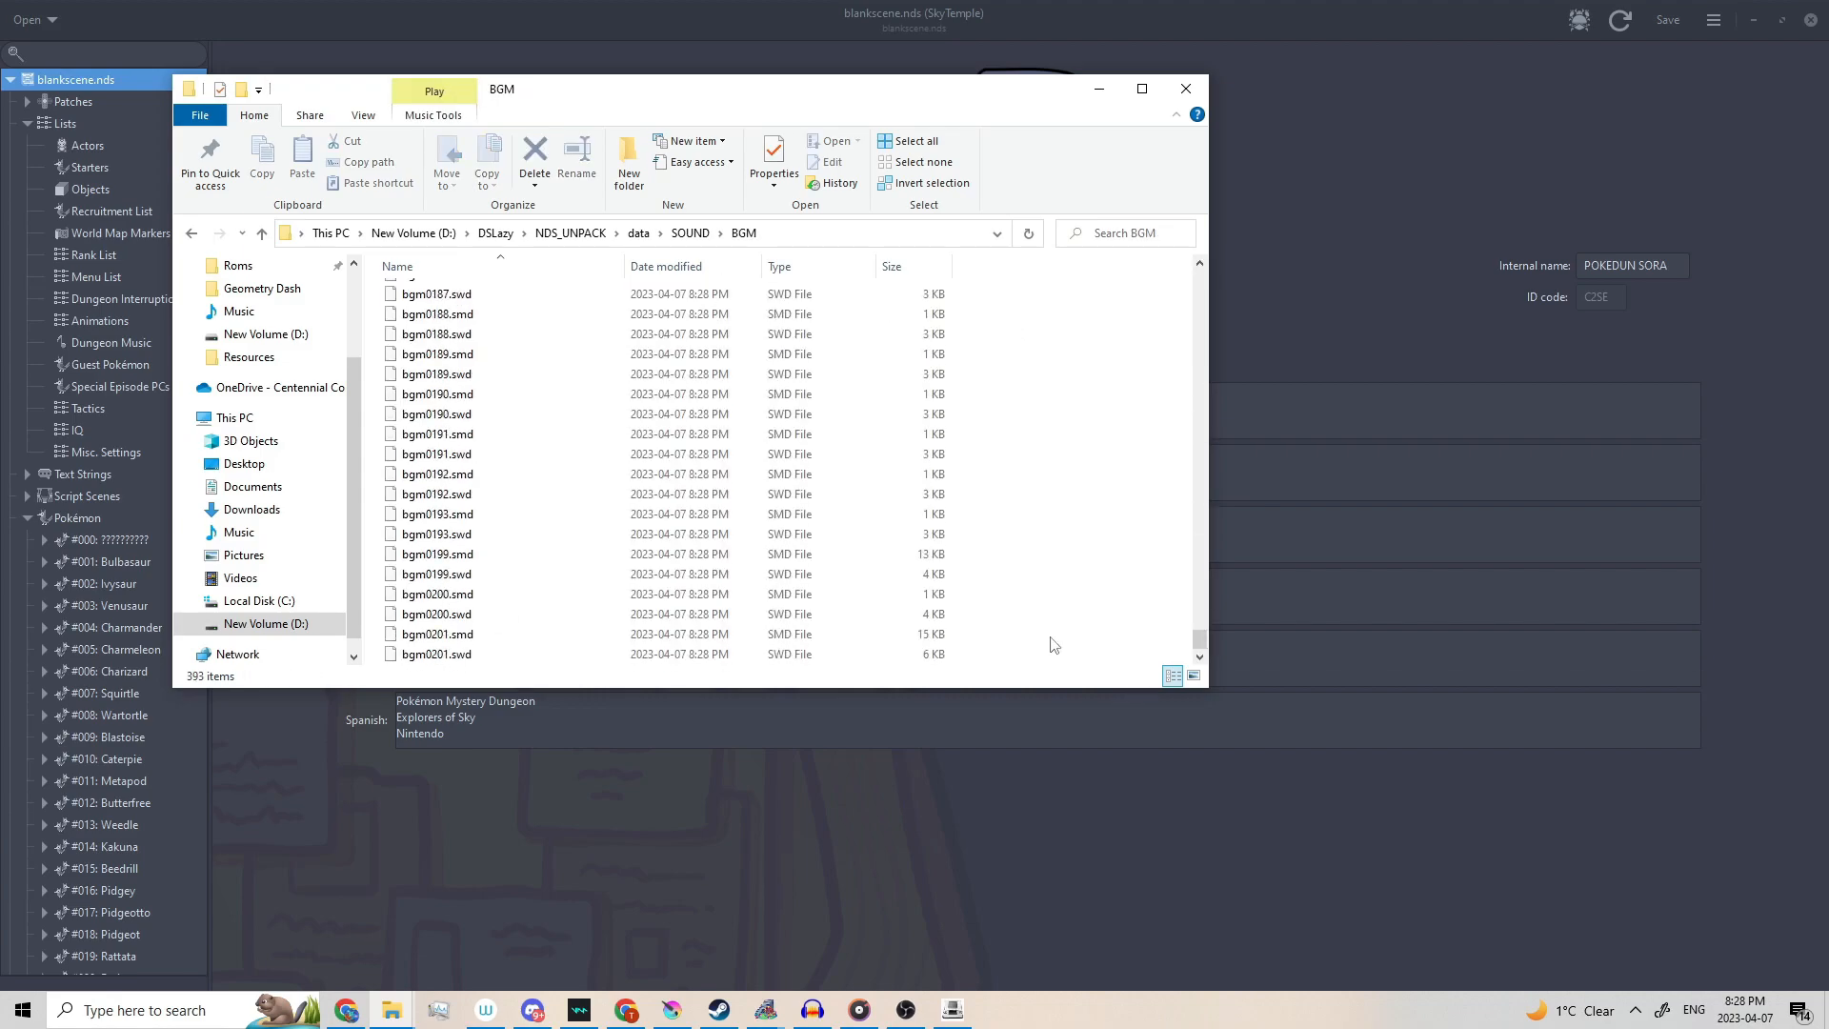
Copy streamed_2.wav from the Music window into the BGM folder.
key("alt+Tab")
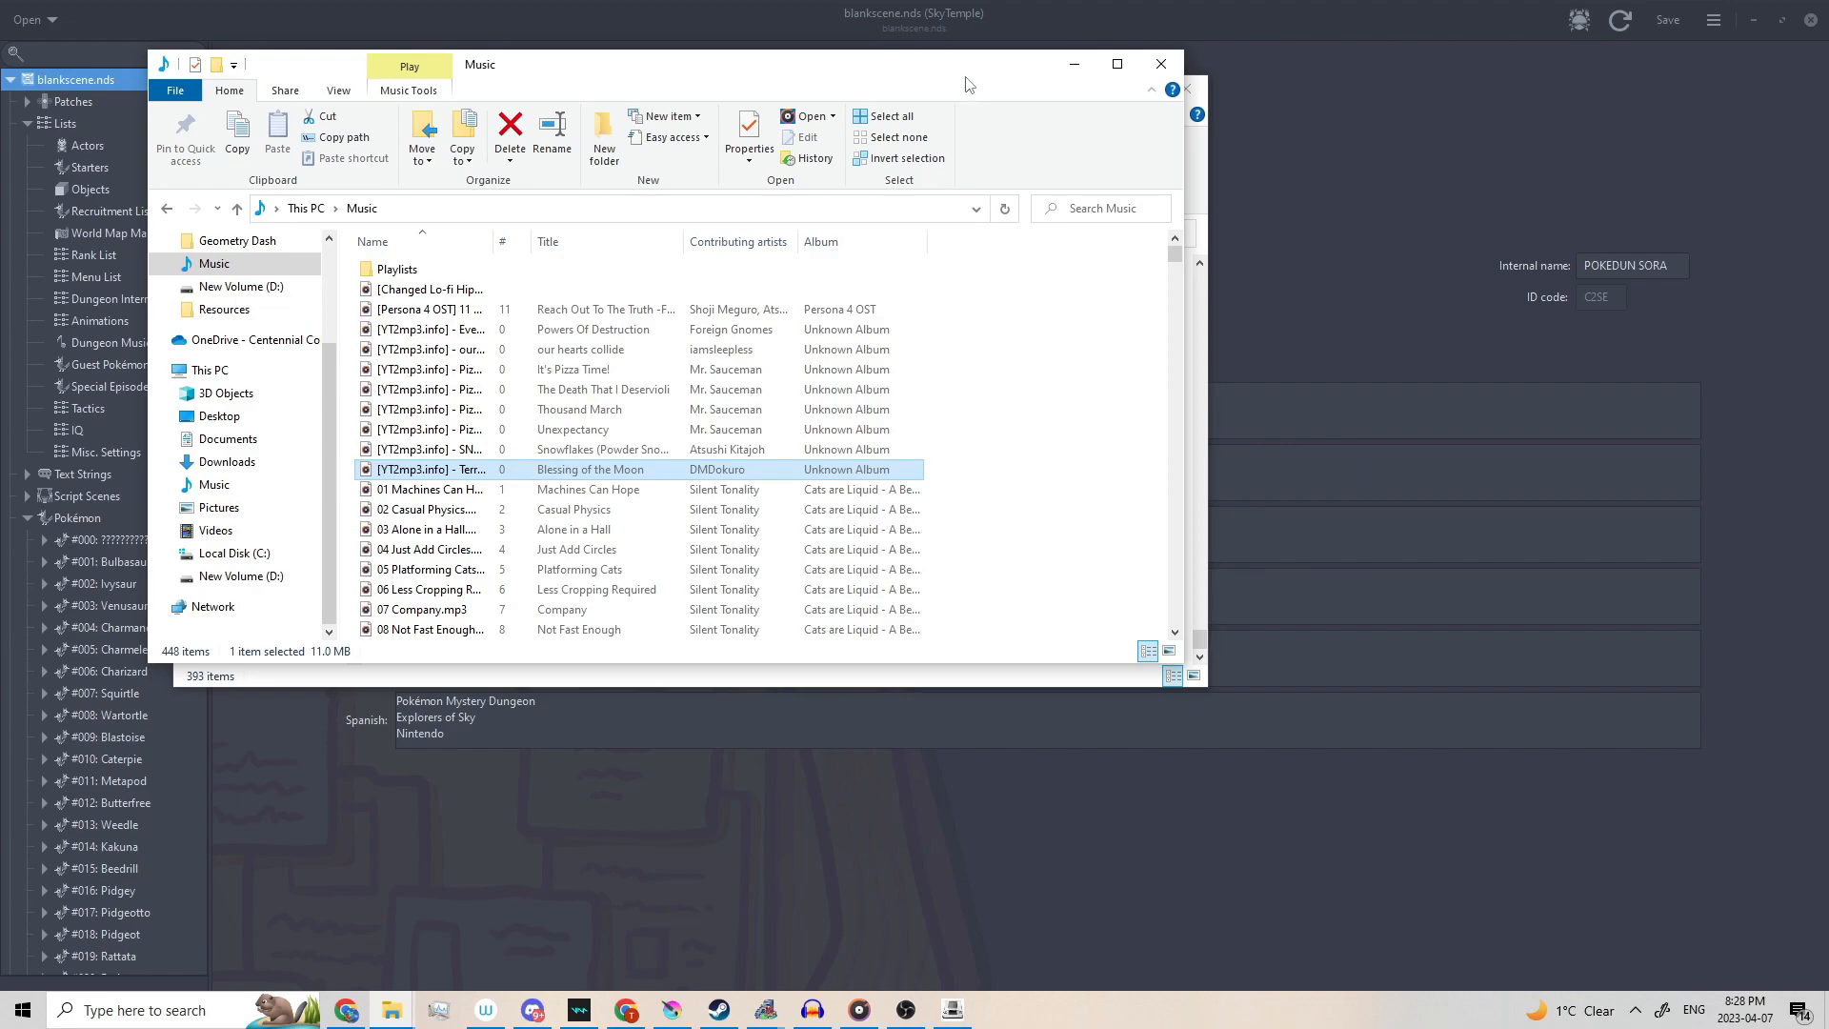
left_click_drag(966, 82, 1828, 157)
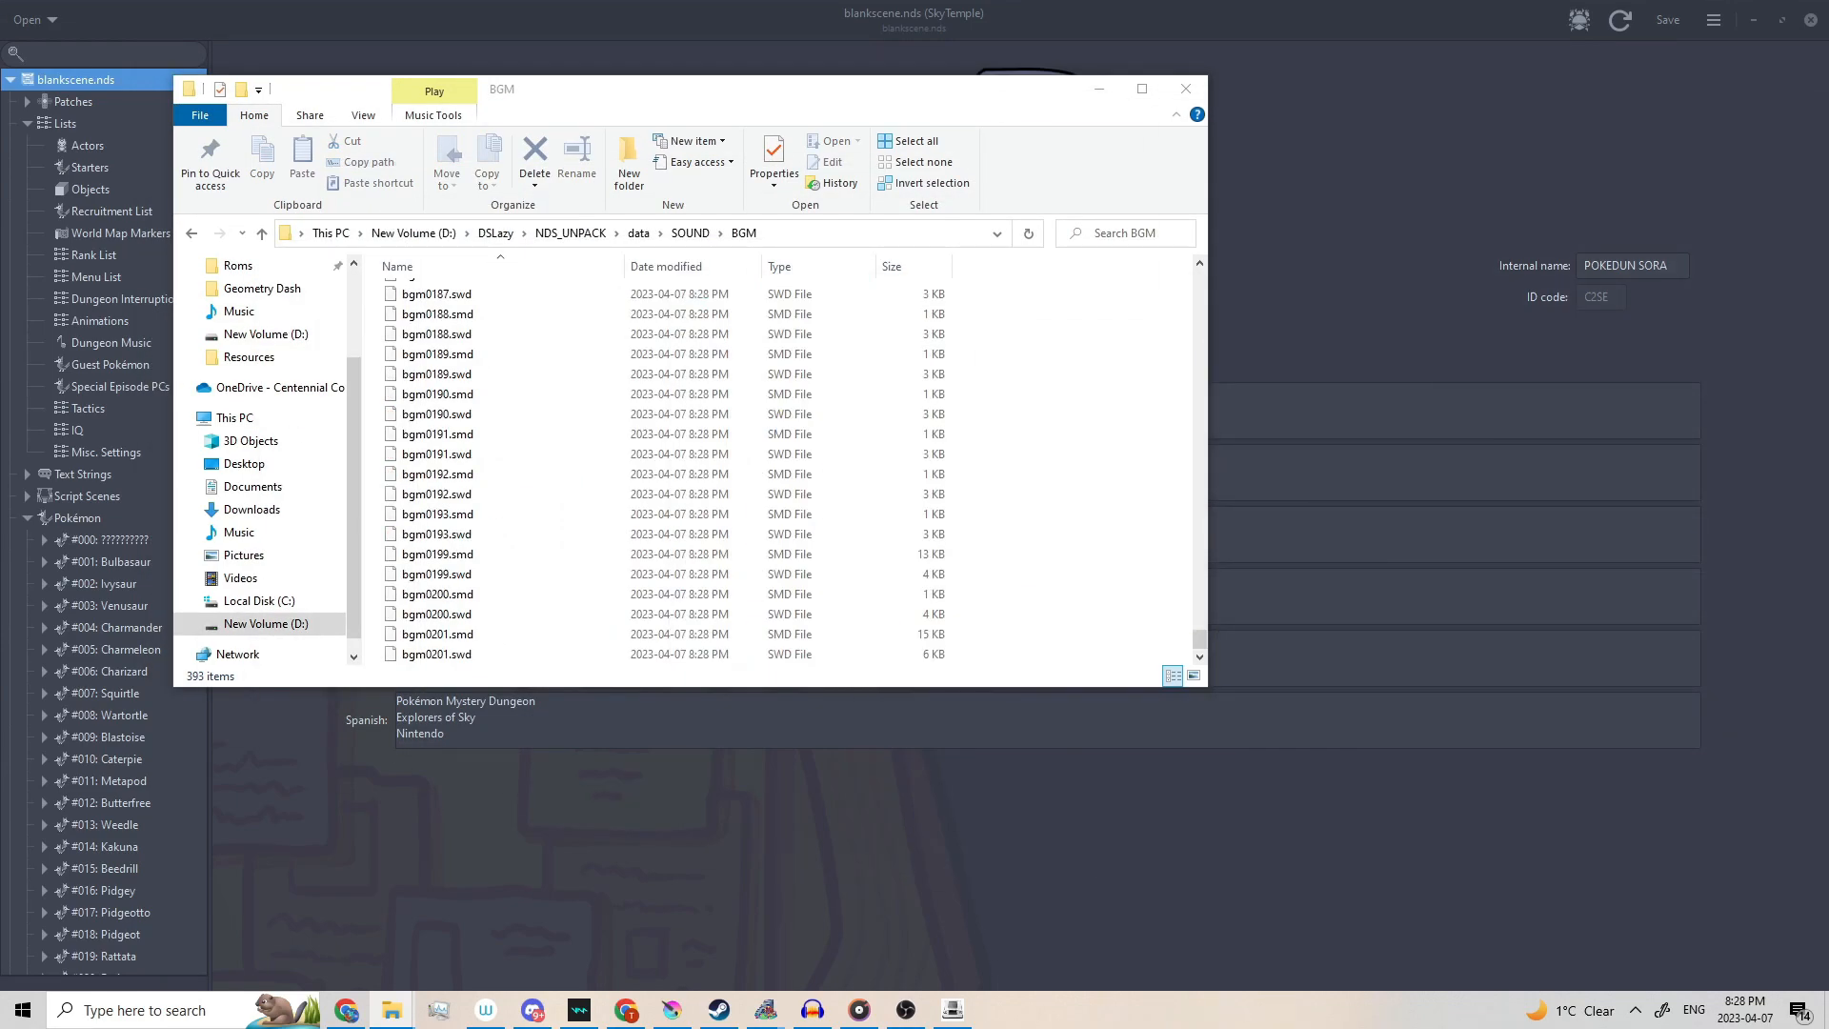
left_click_drag(1827, 157, 894, 551)
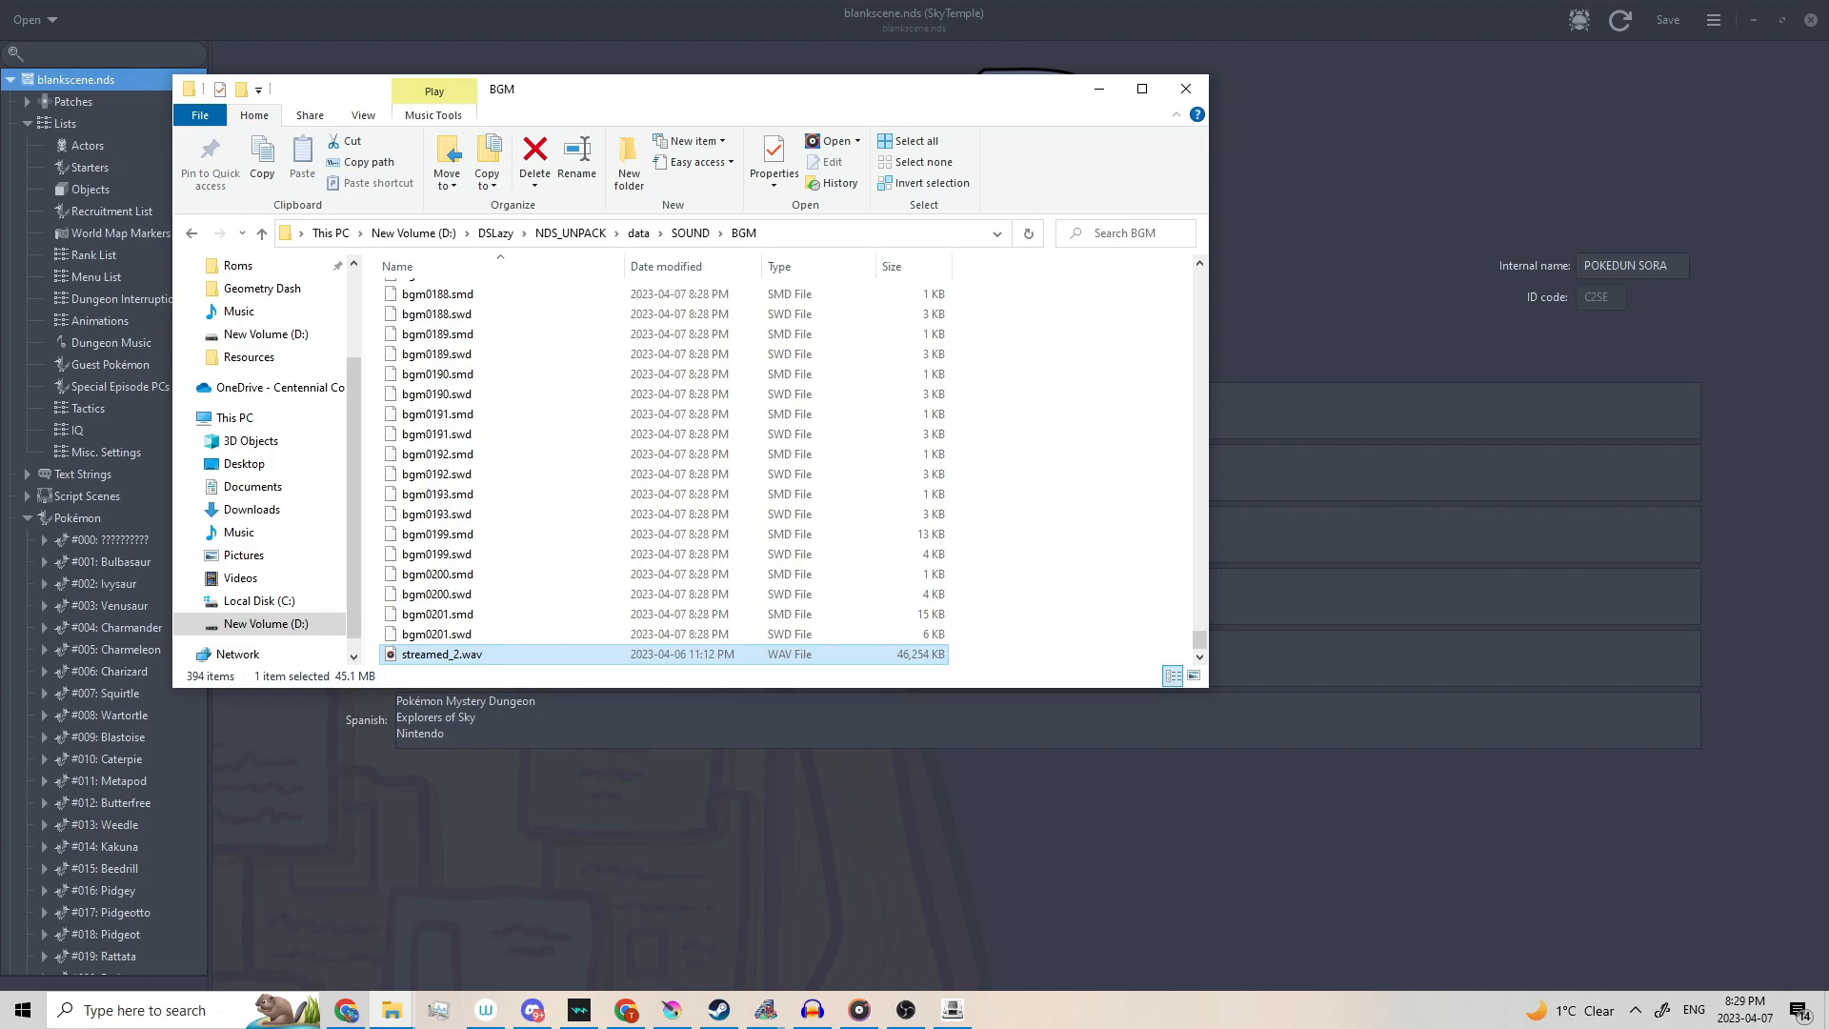
Set the Audacity project rate to 22000 Hz.
key("alt+Tab")
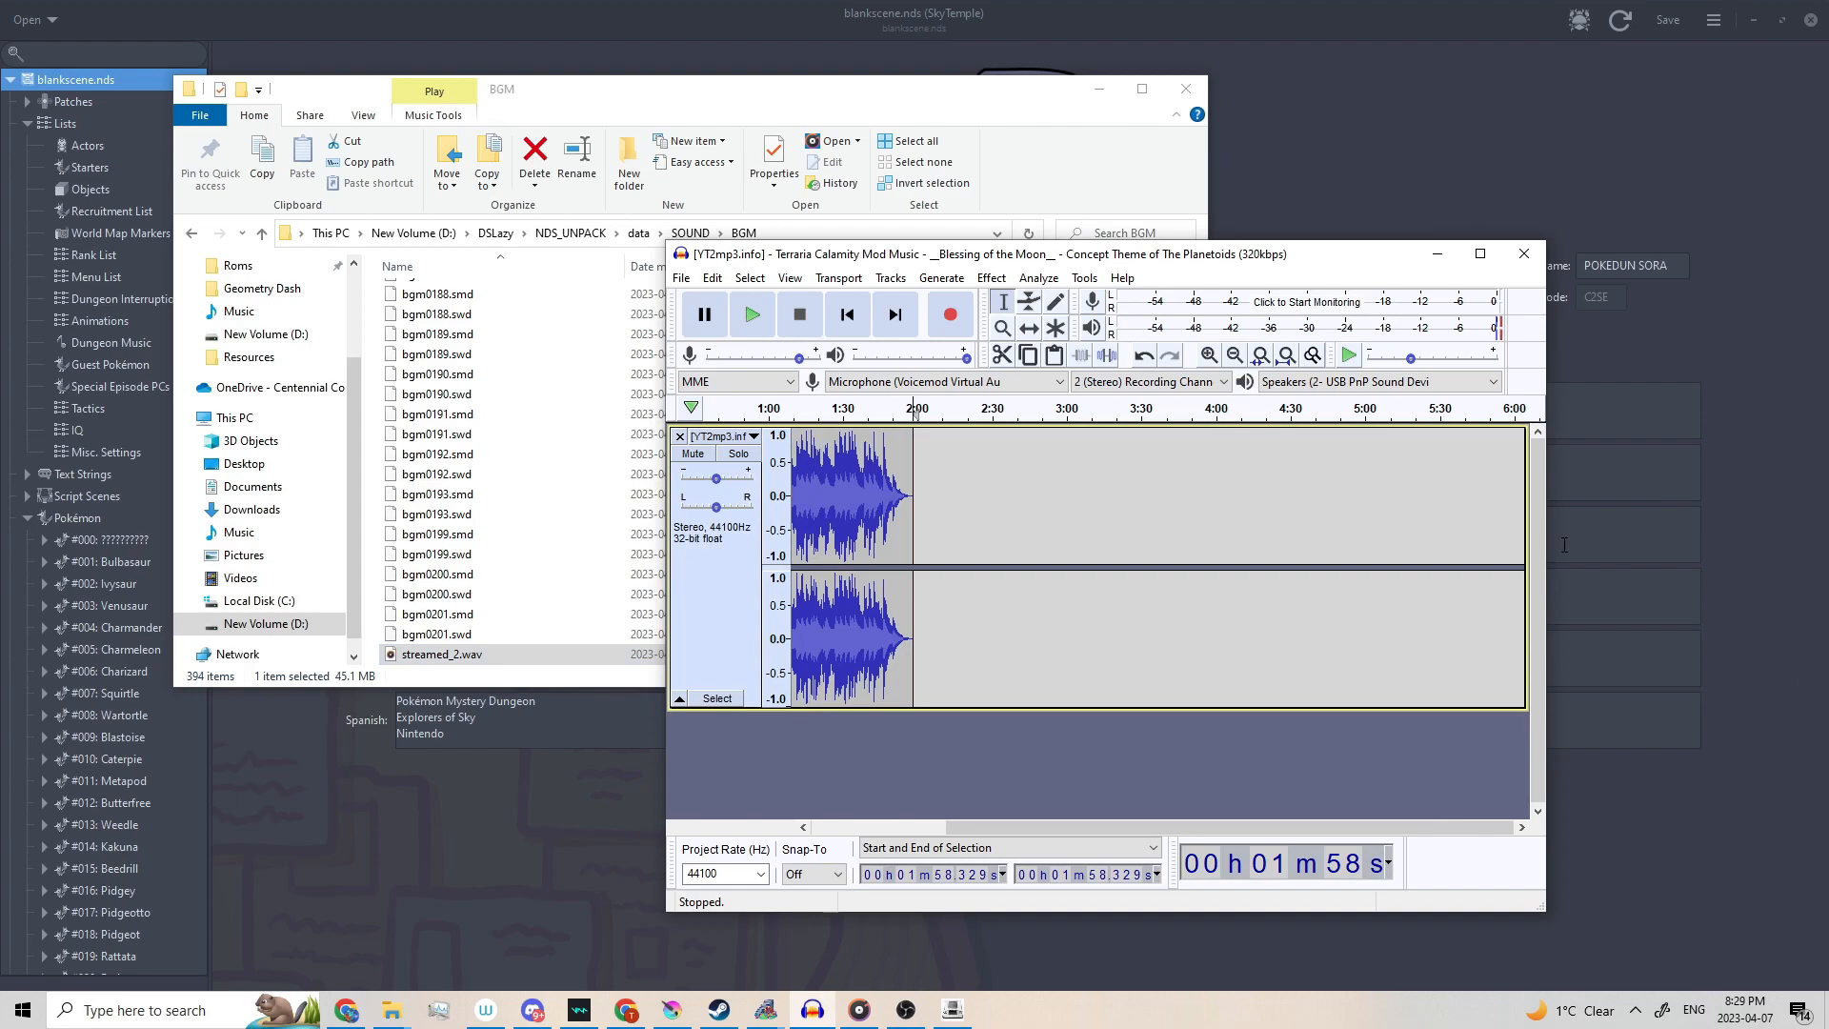
left_click_drag(1112, 264, 1238, 251)
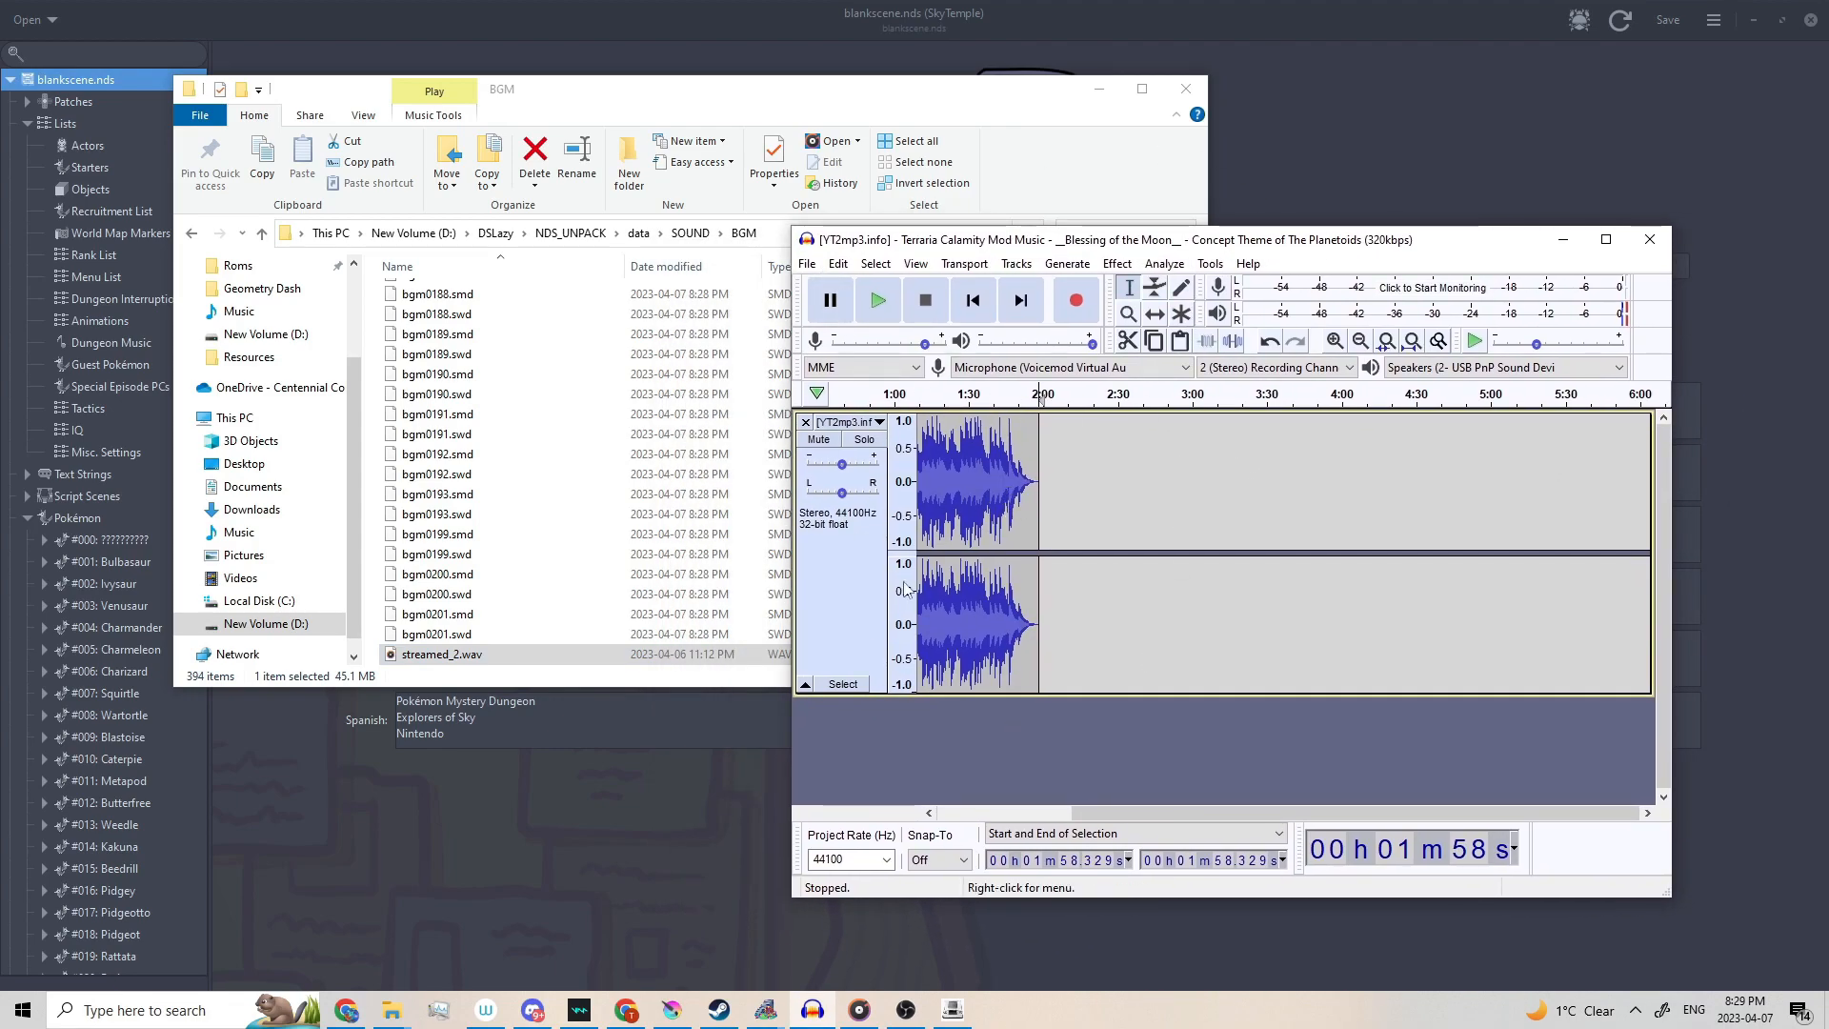
key("Tab")
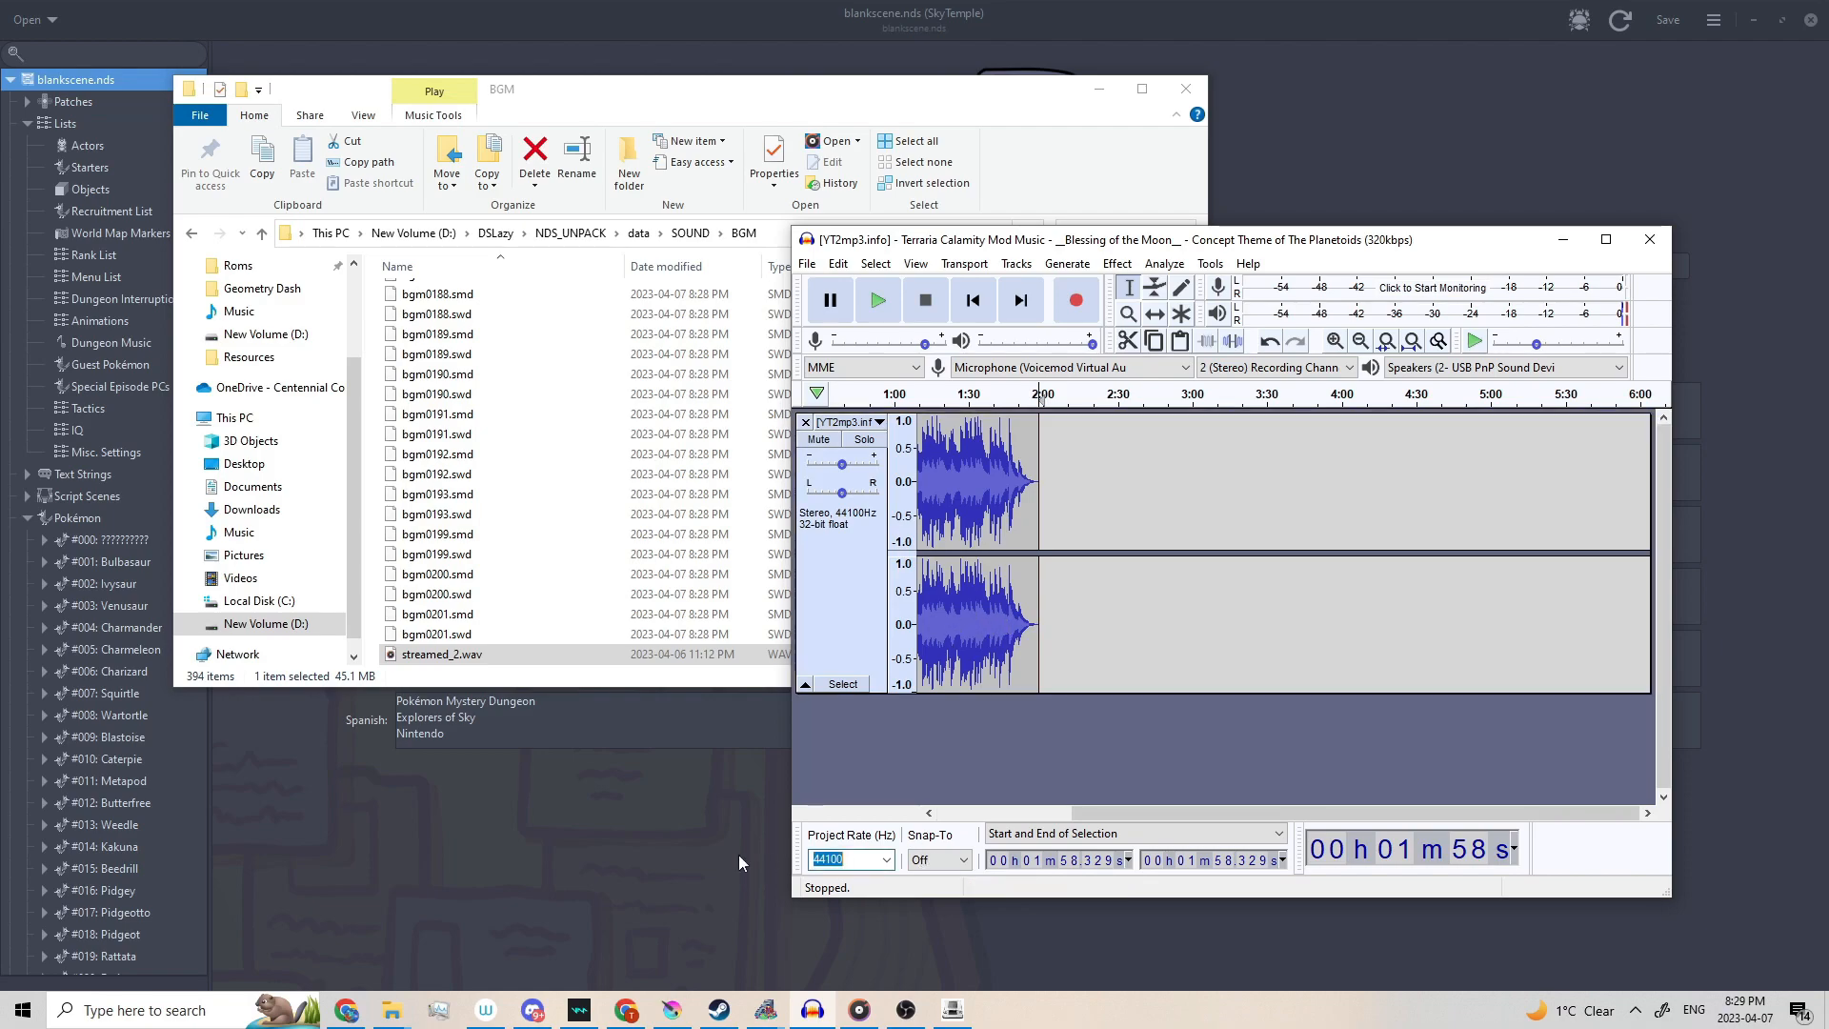
type("22000")
Split the stereo track to mono, preview from 1:15, and remove the second track.
left_click(848, 421)
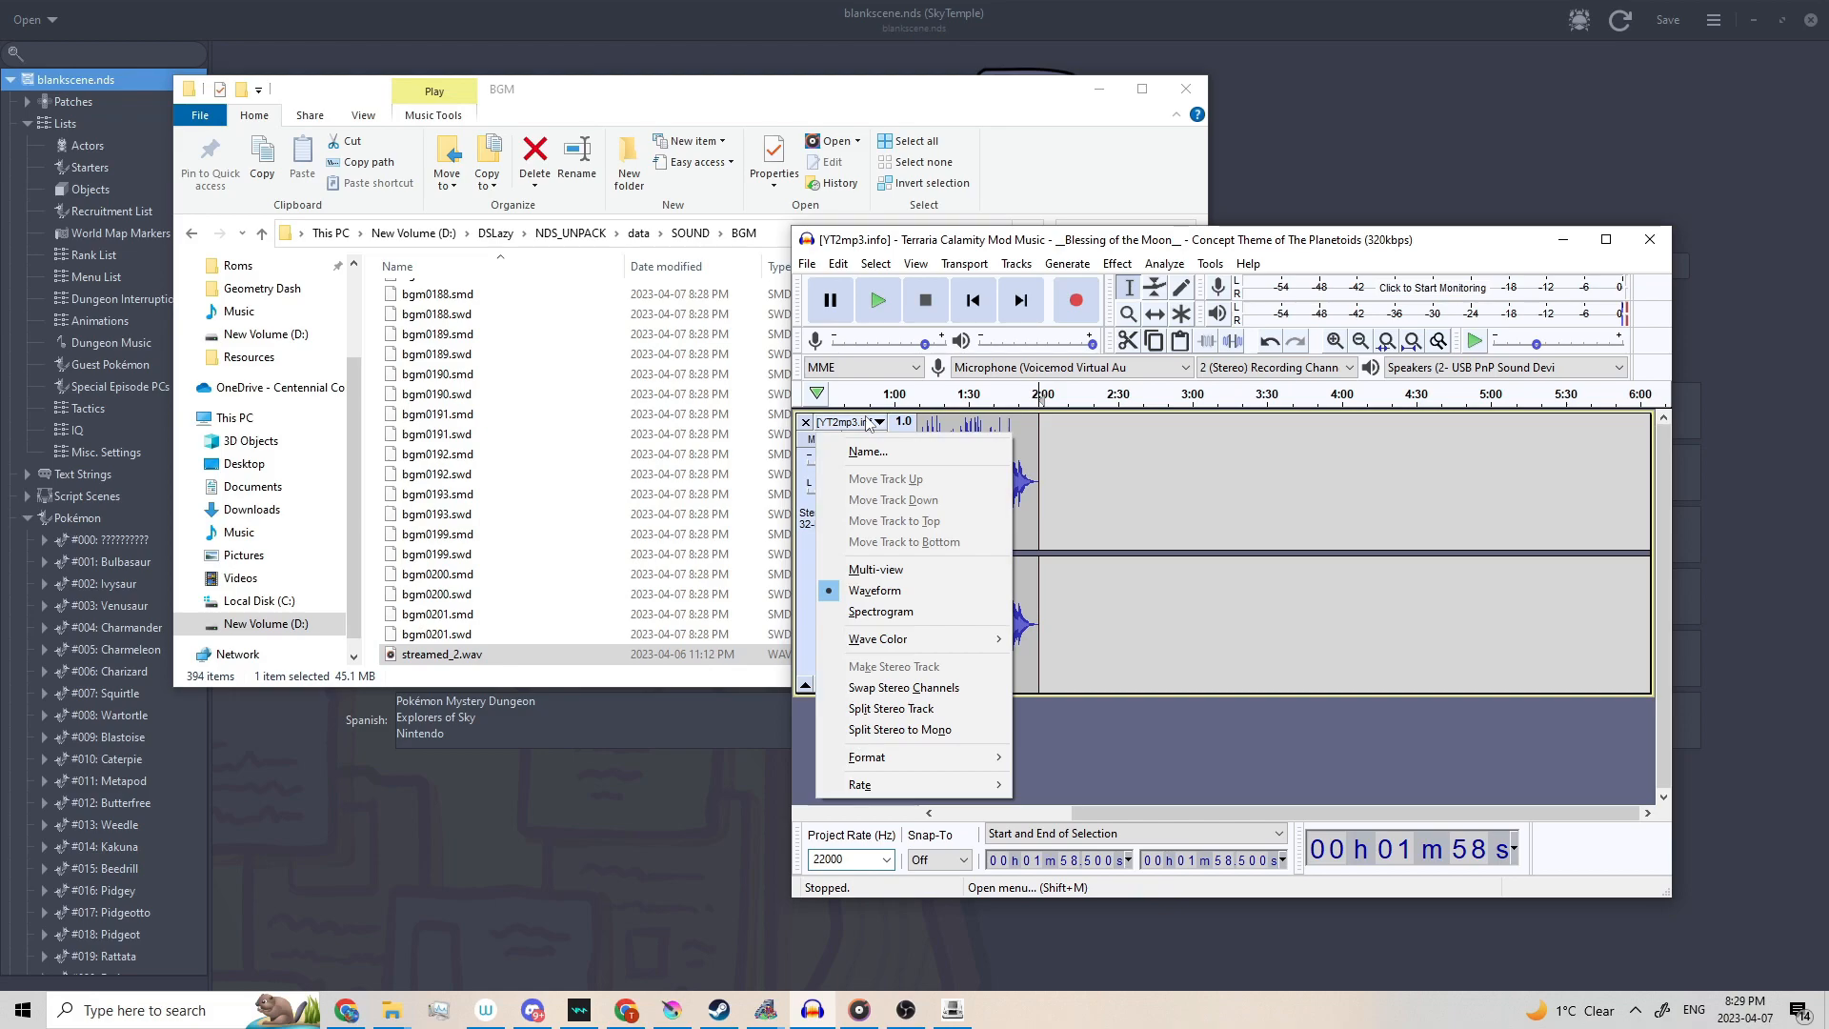
left_click(898, 729)
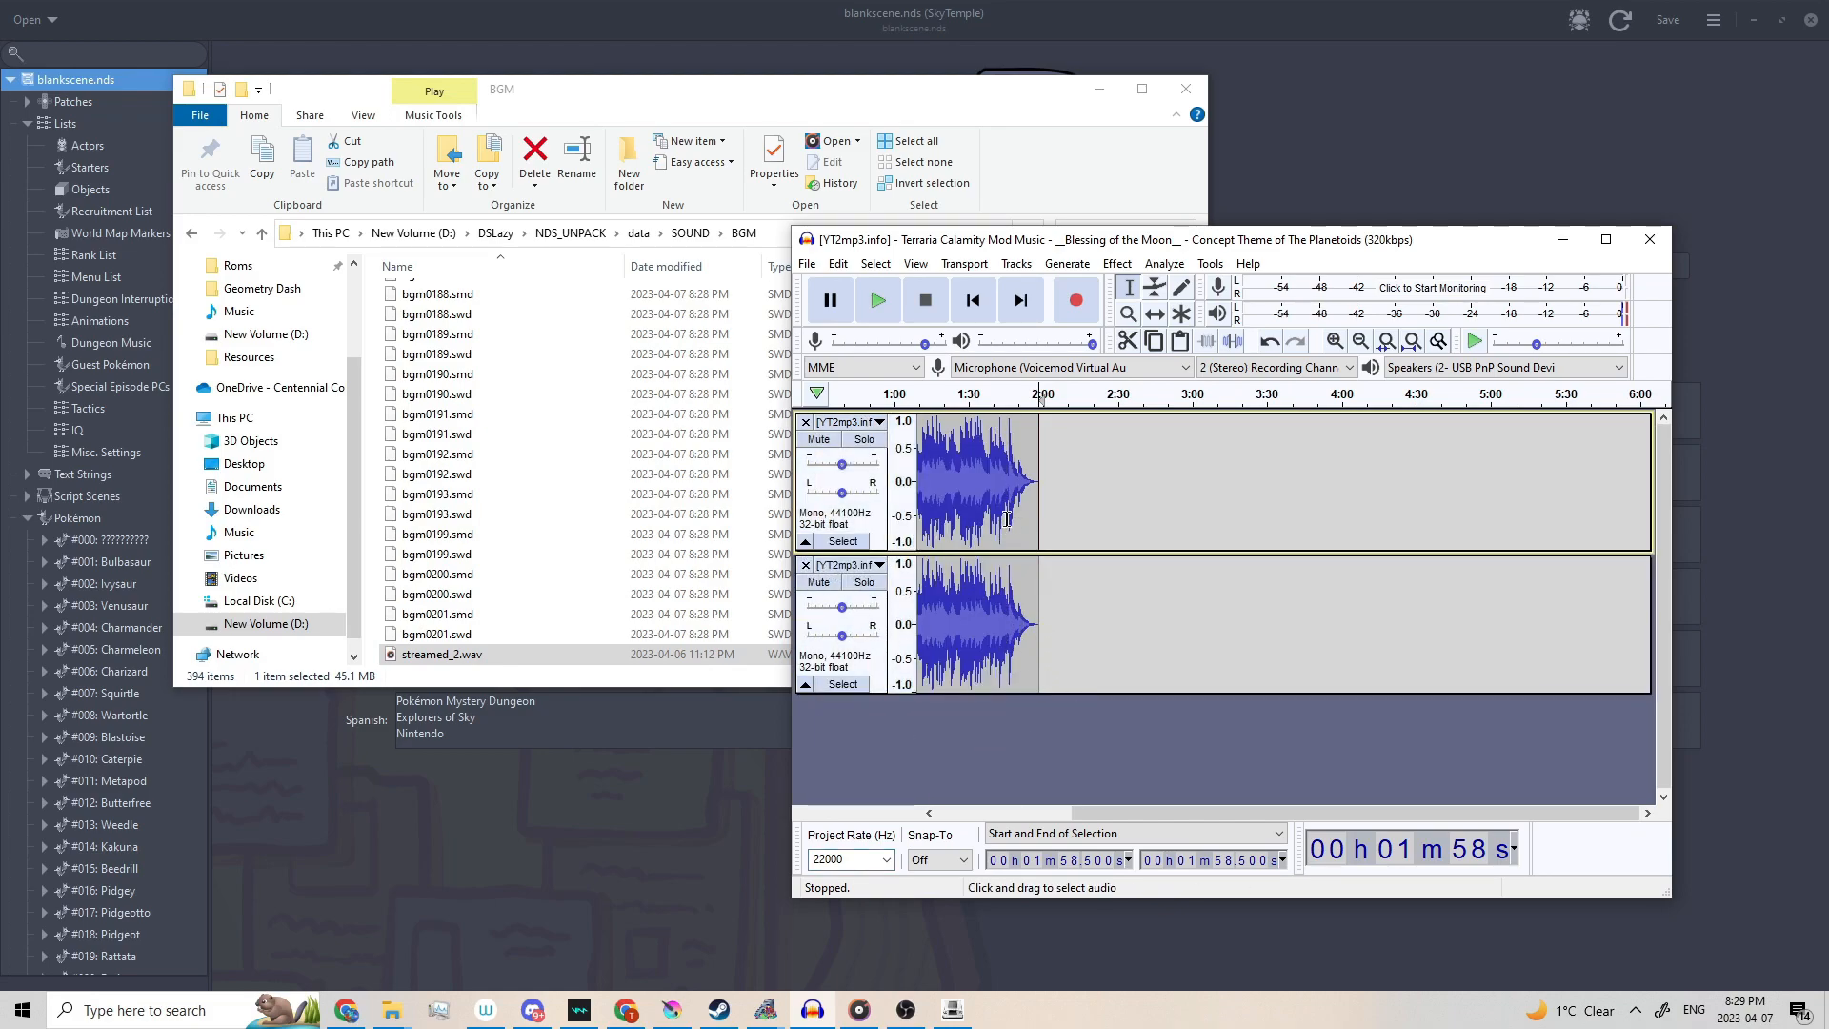
left_click(932, 477)
key("space")
key("space")
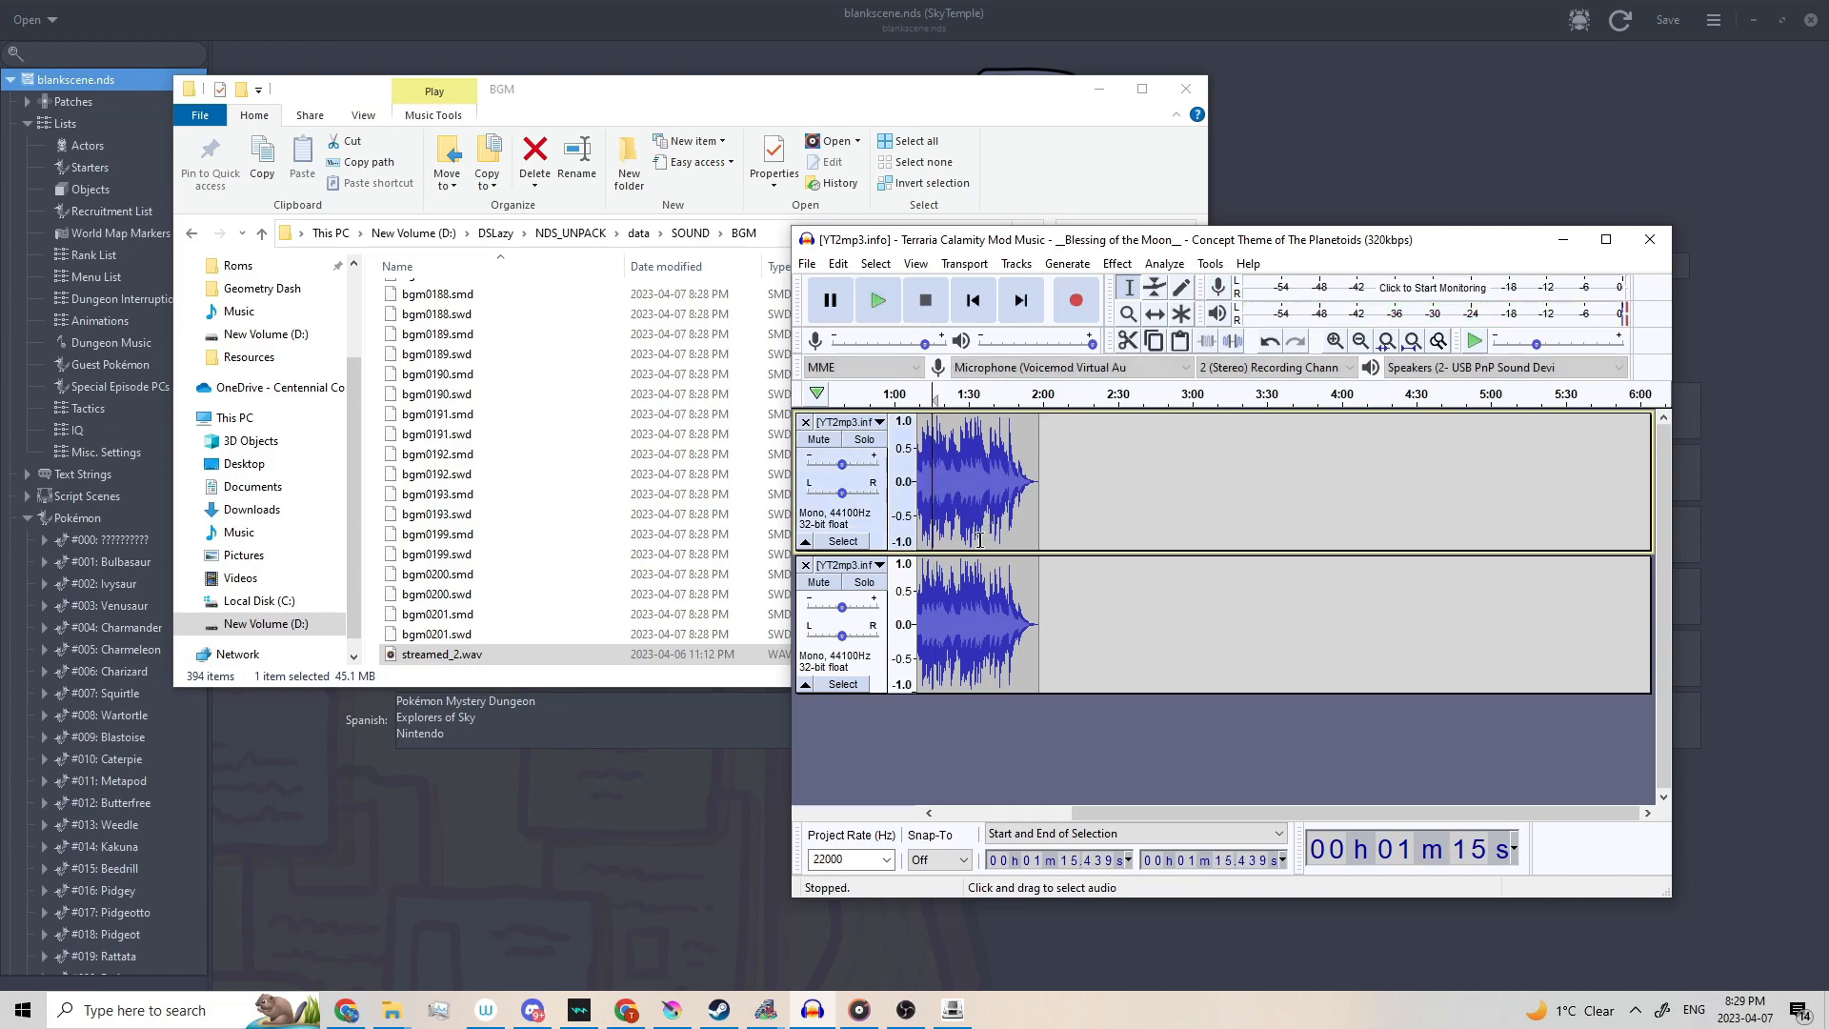
left_click(806, 566)
key("space")
key("space")
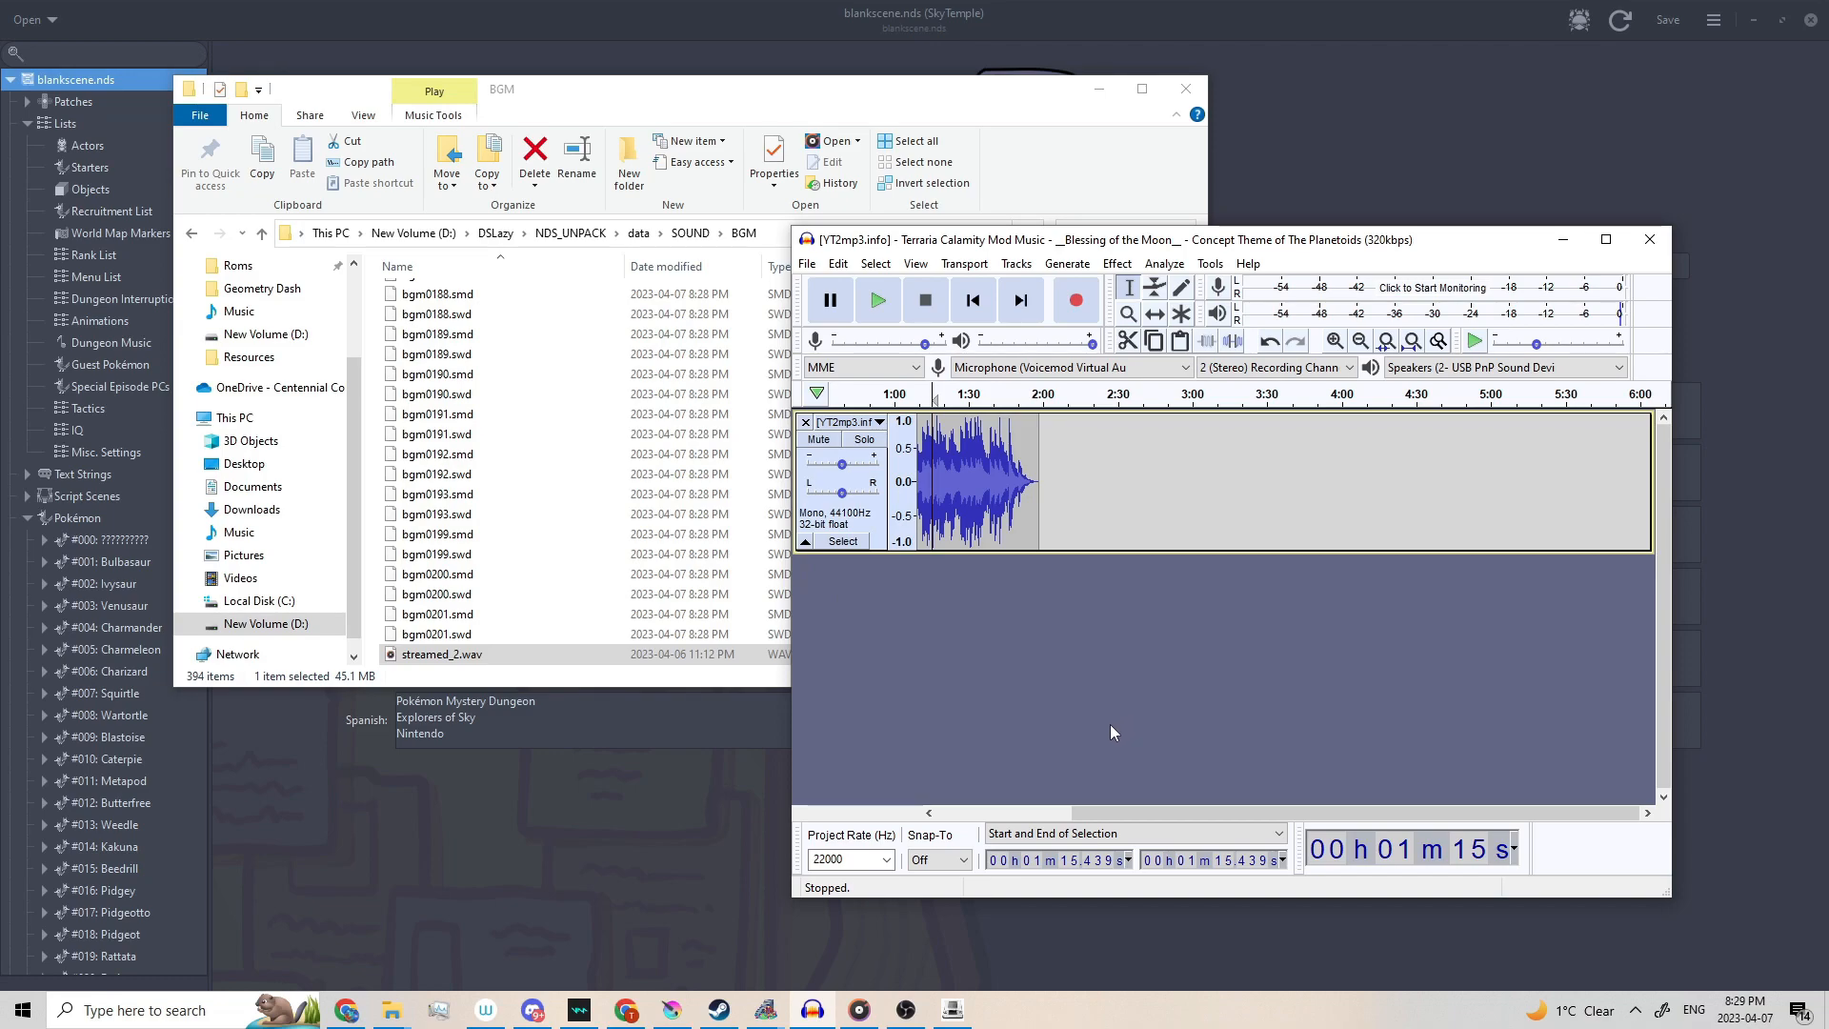
Export the audio as a WAV named streamed_1.
left_click(805, 263)
mouse_move(857, 404)
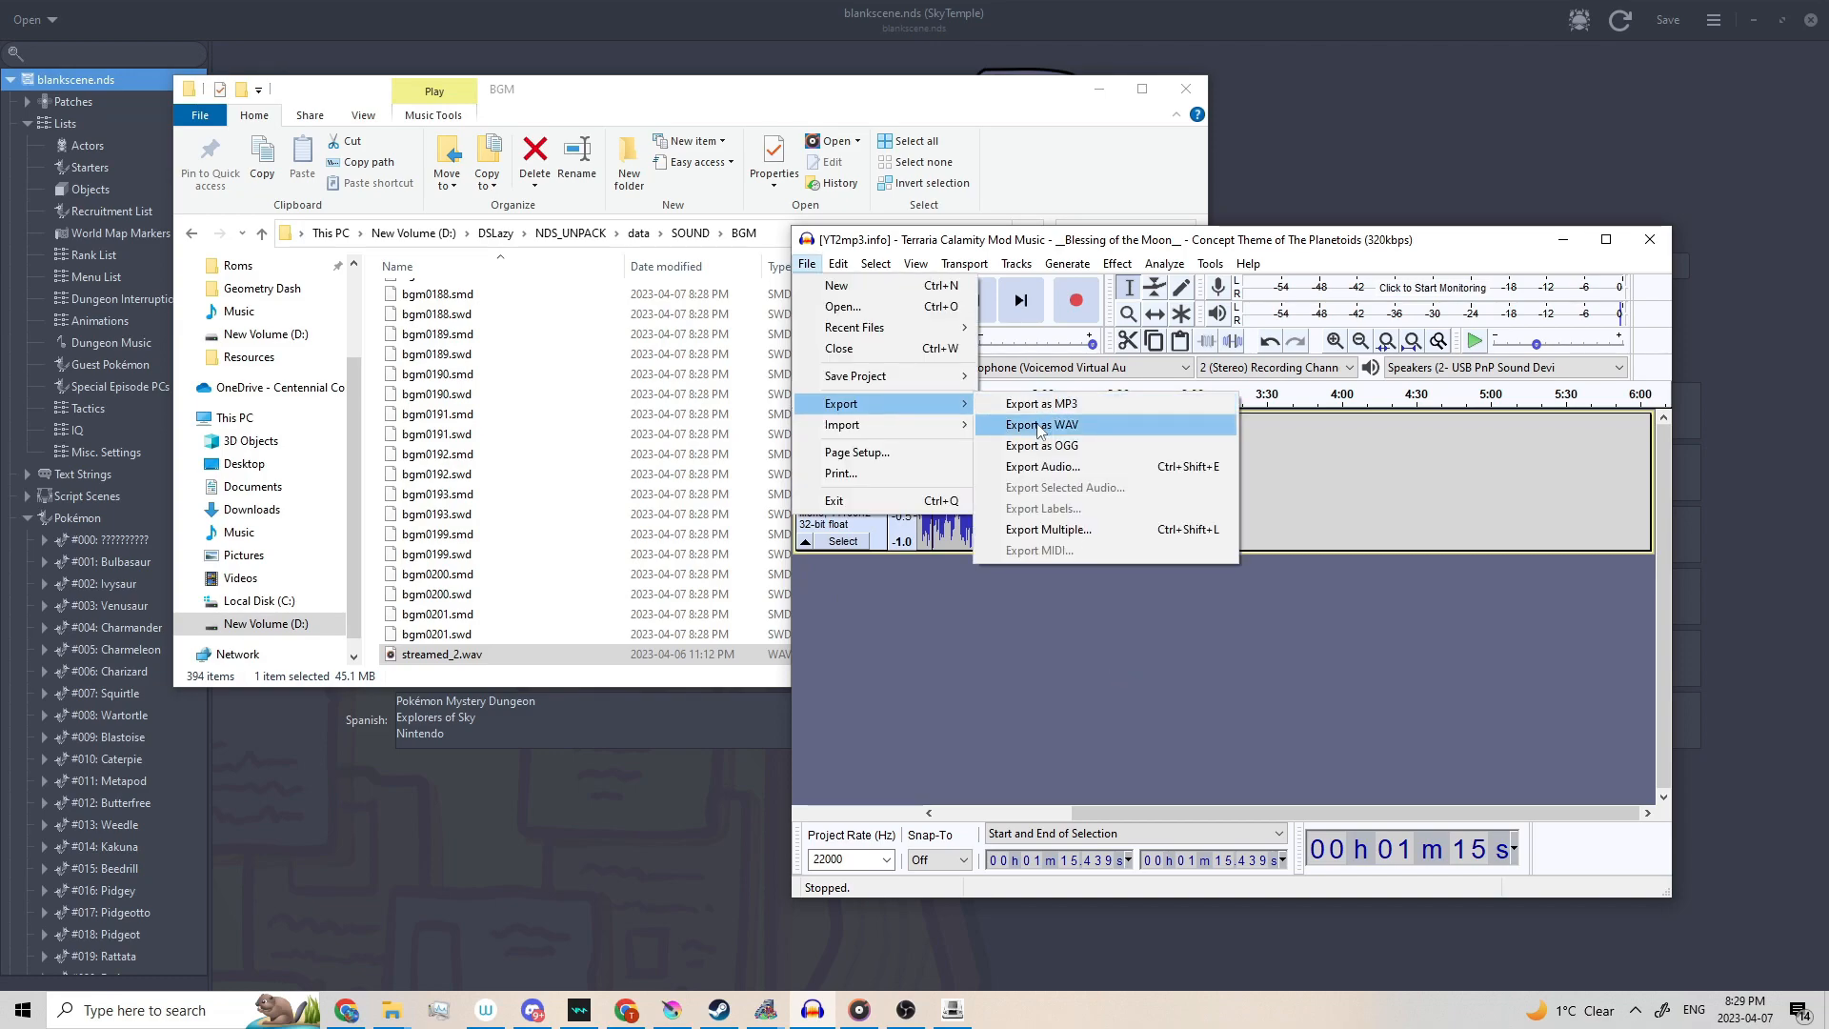
left_click(1038, 425)
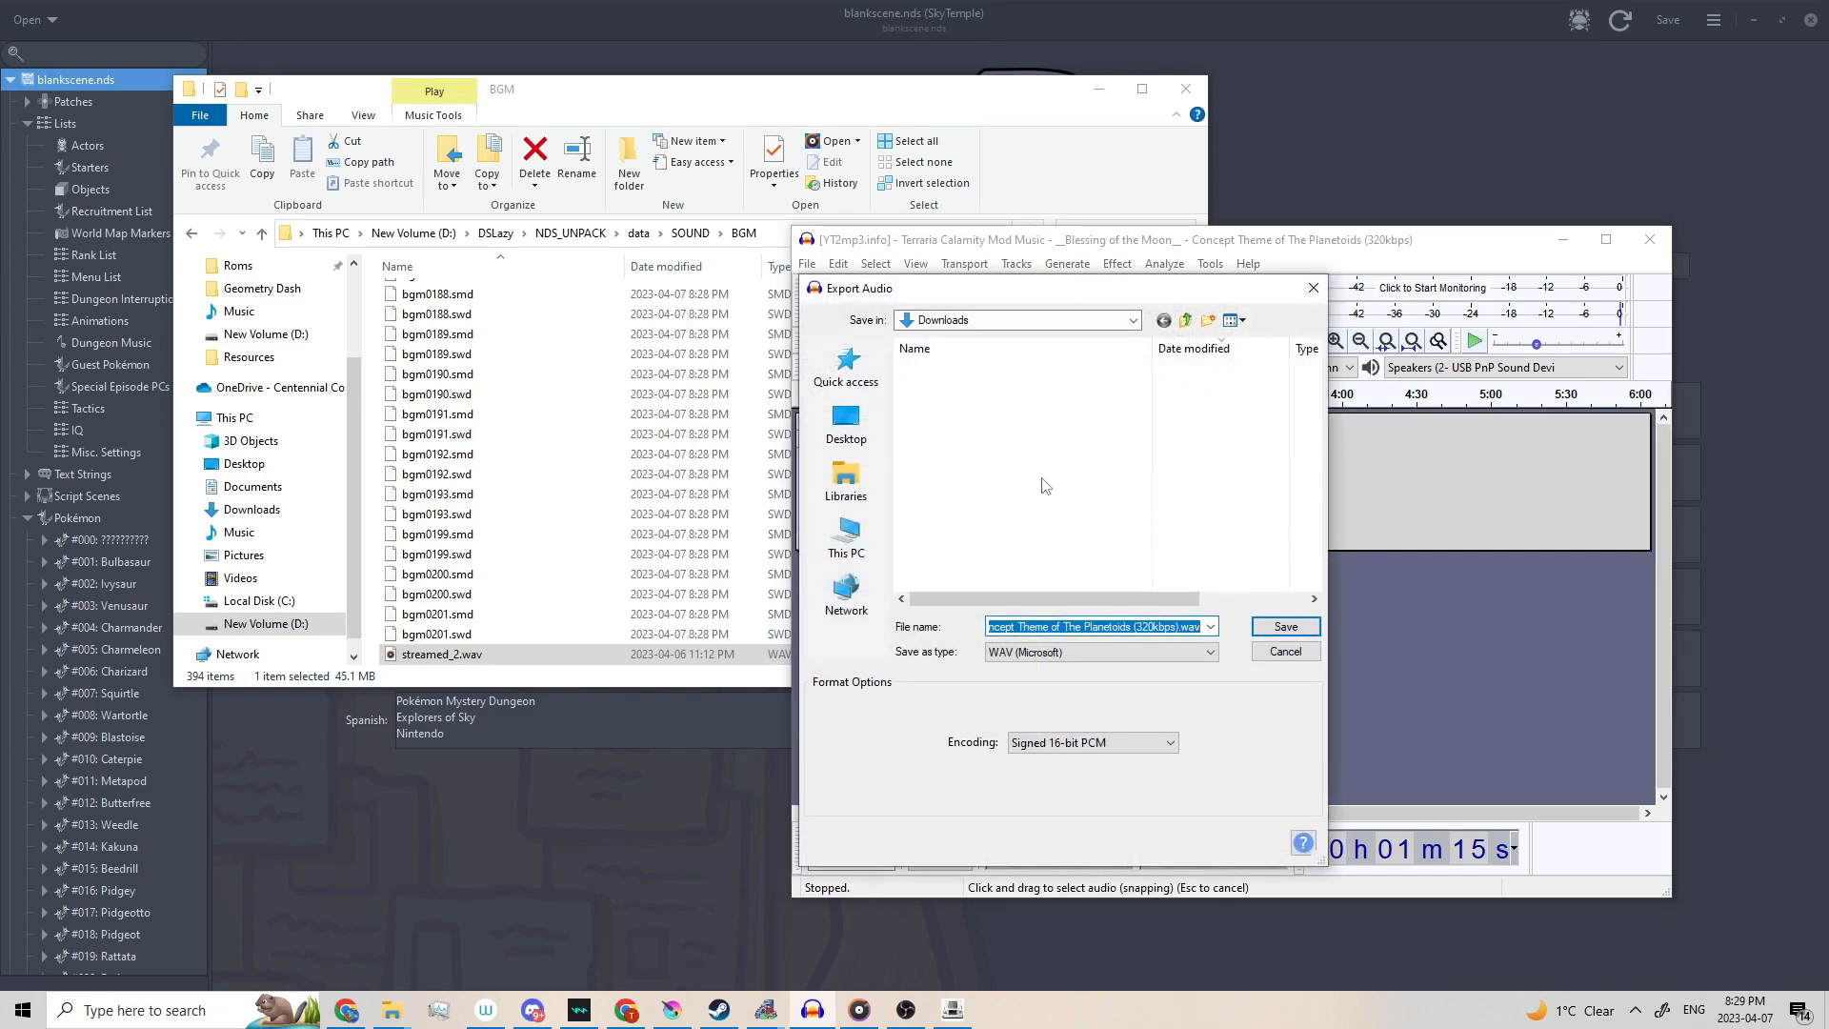
type("streamed_1")
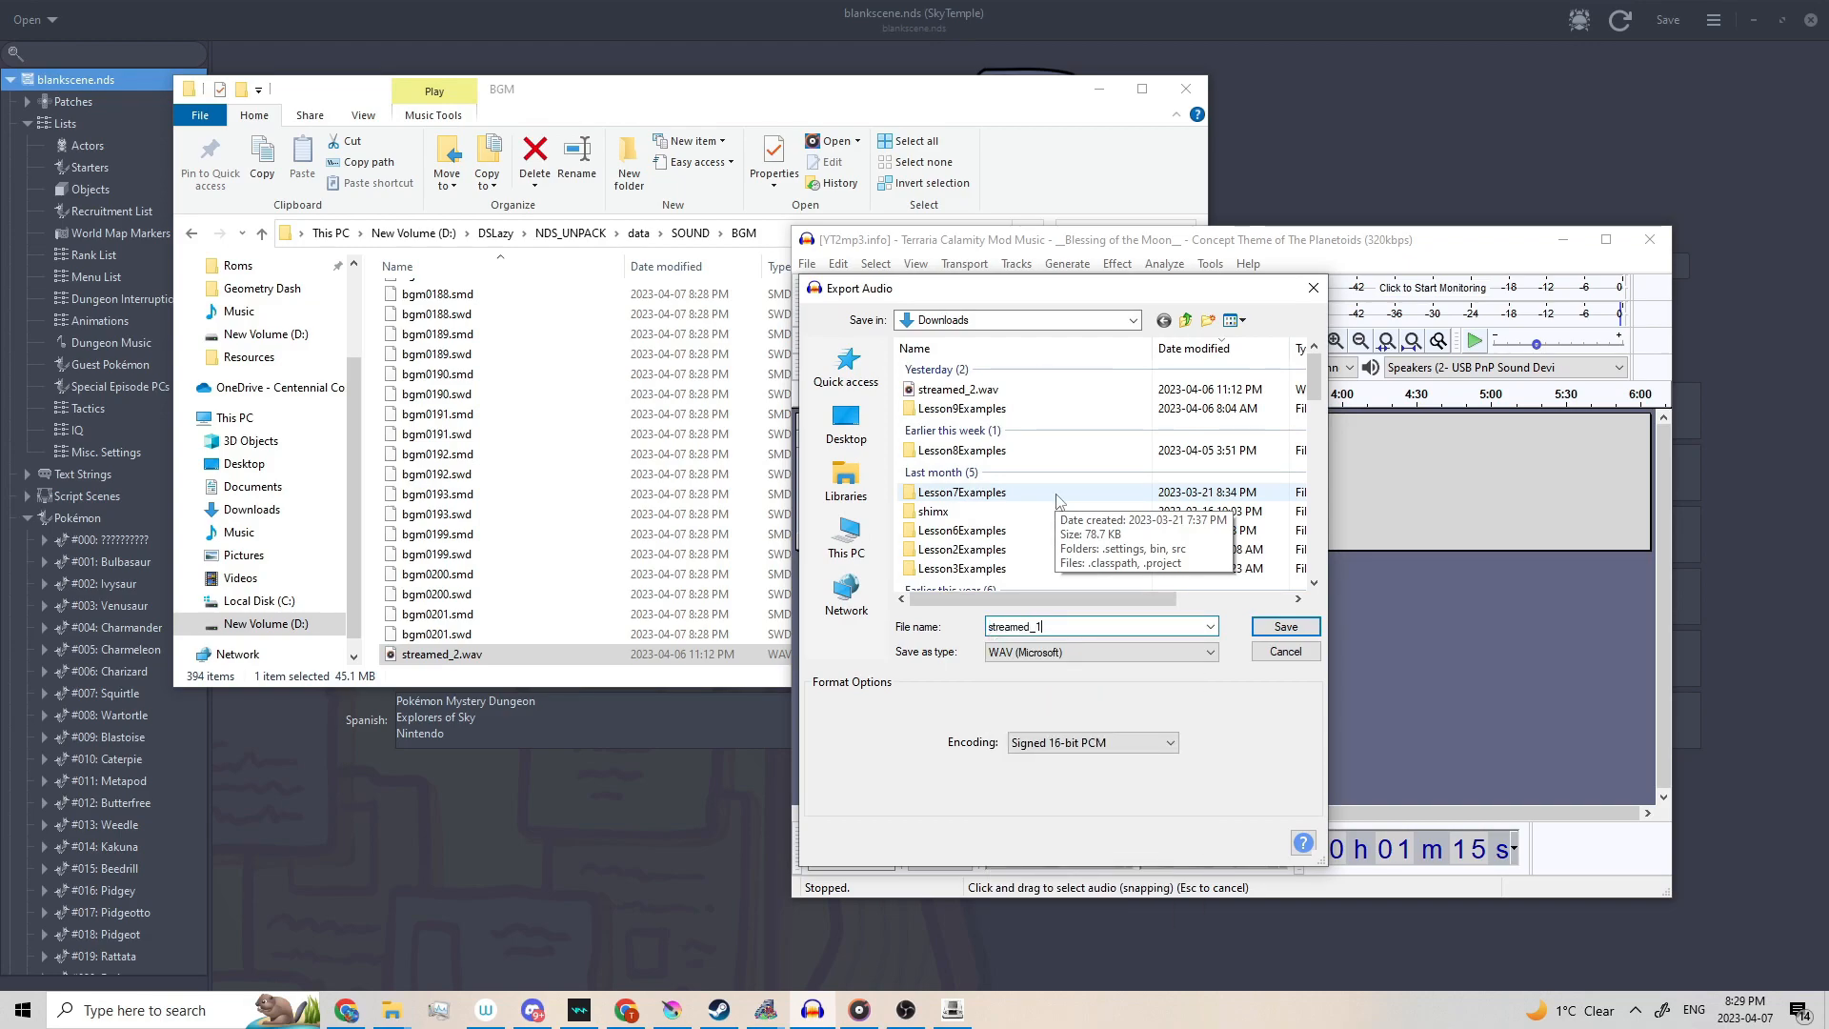
left_click(1286, 625)
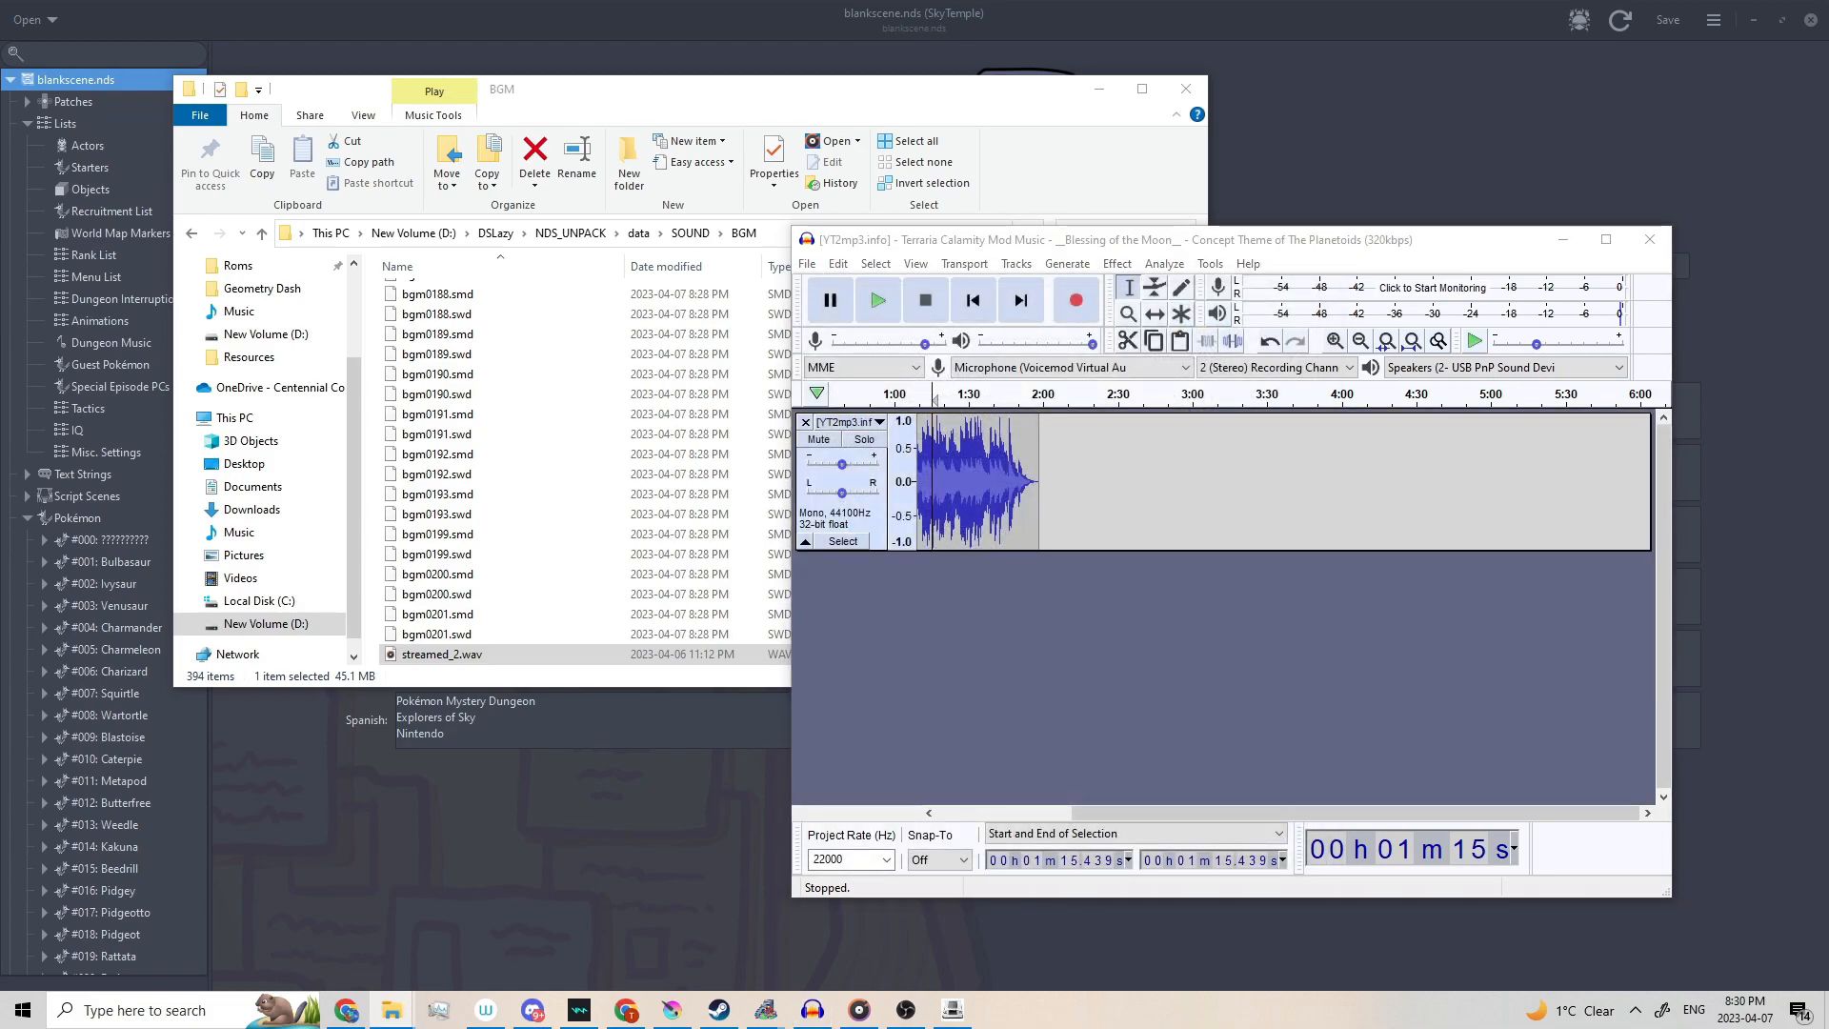
Copy armips.exe and snd_stream.txt from the snd_stream stuff folder into D:\DSLazy\NDS_UNPACK.
left_click(1015, 643)
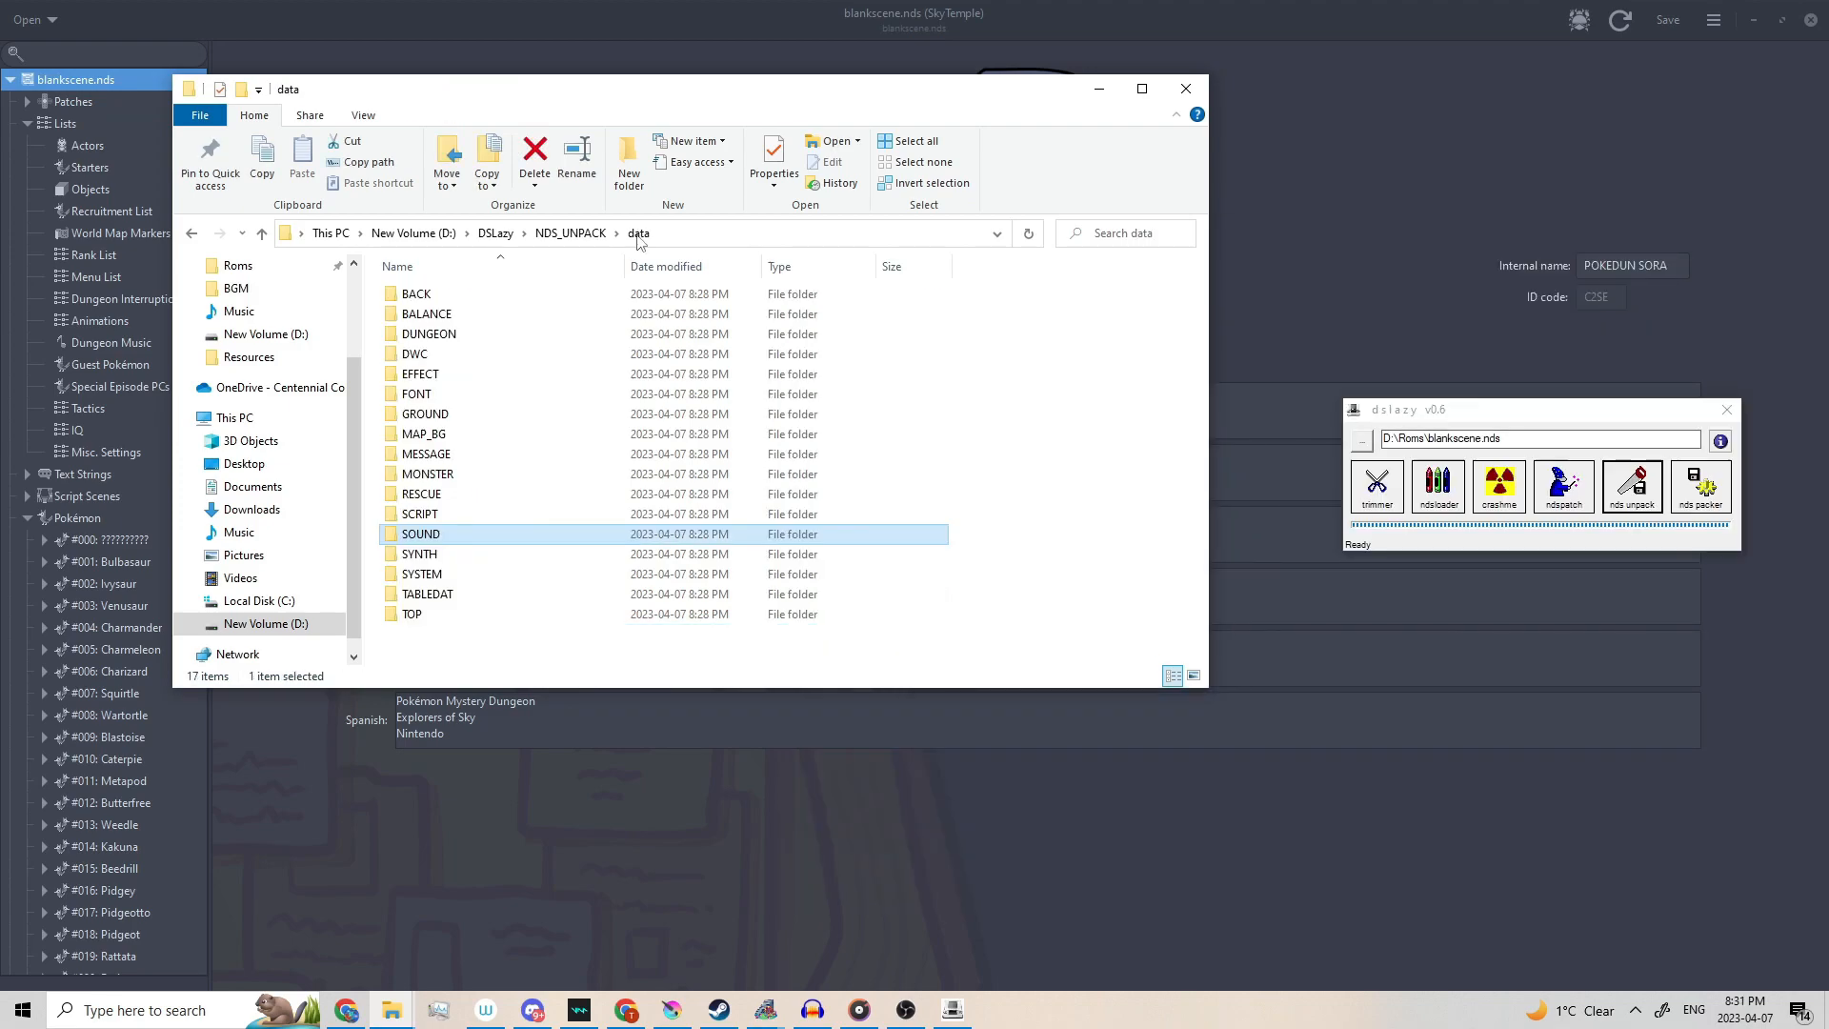
left_click(569, 233)
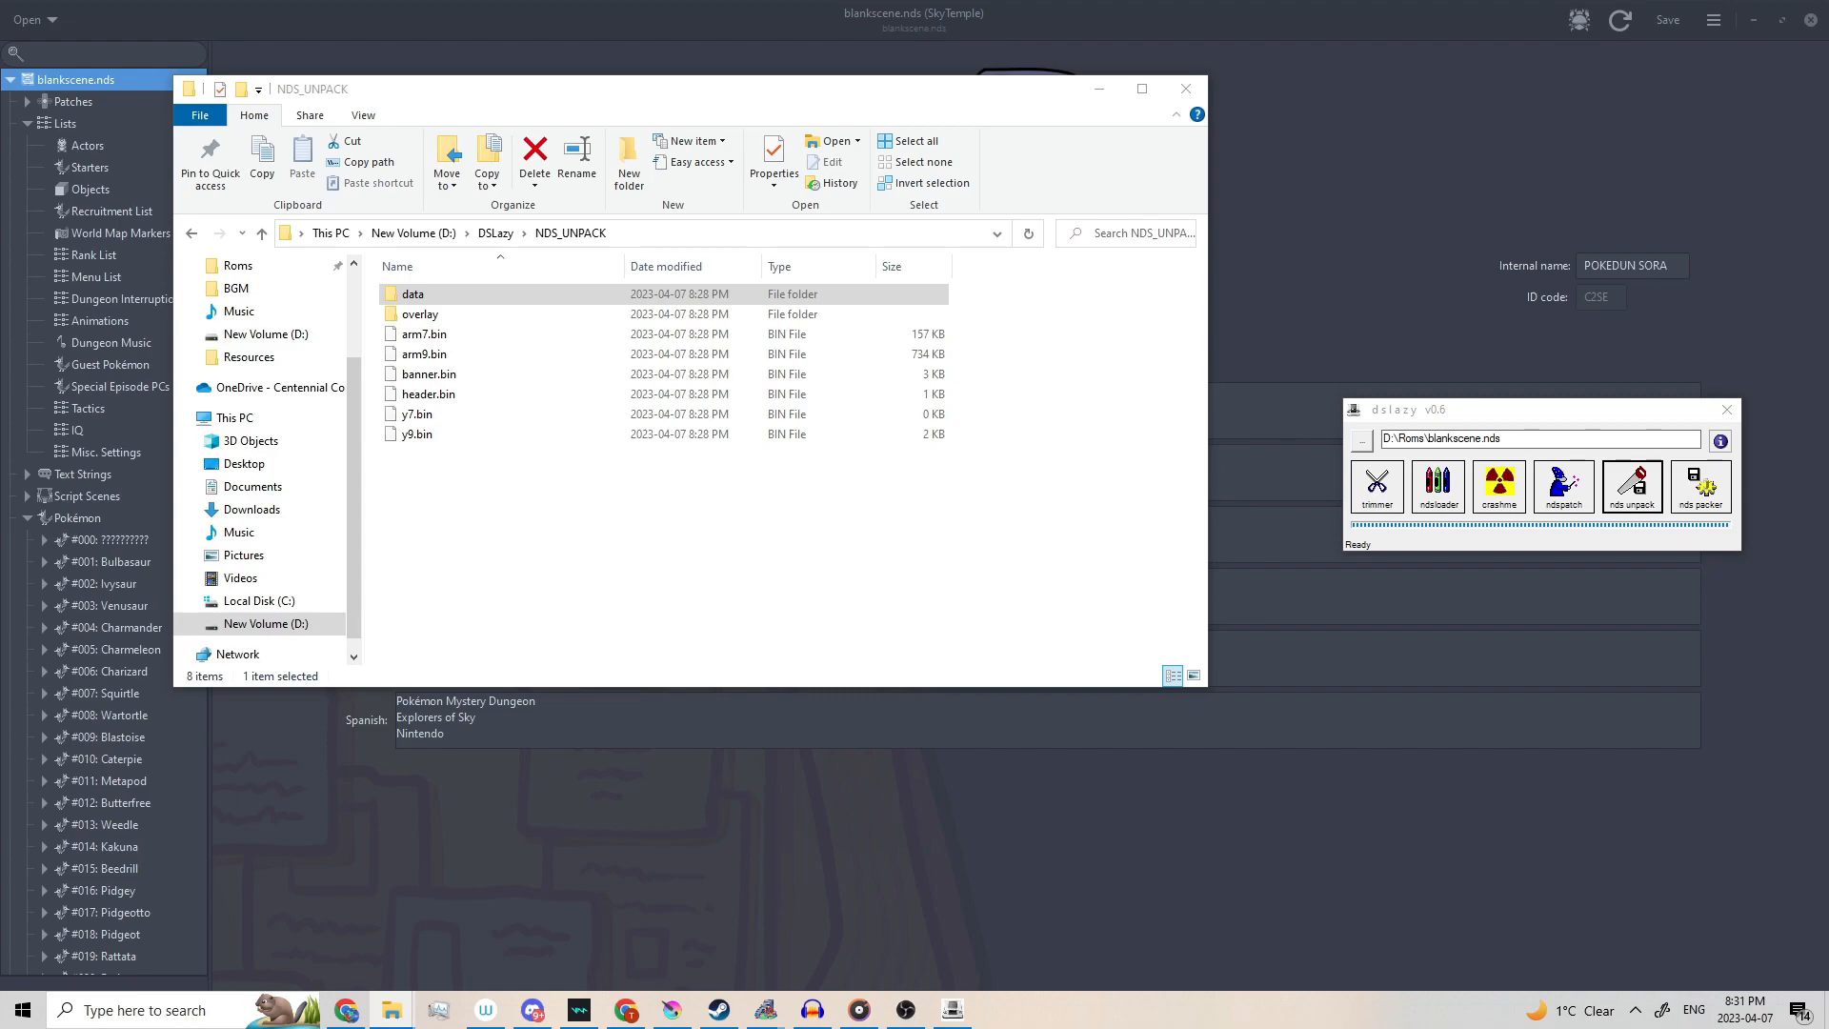
left_click_drag(1828, 164, 1180, 157)
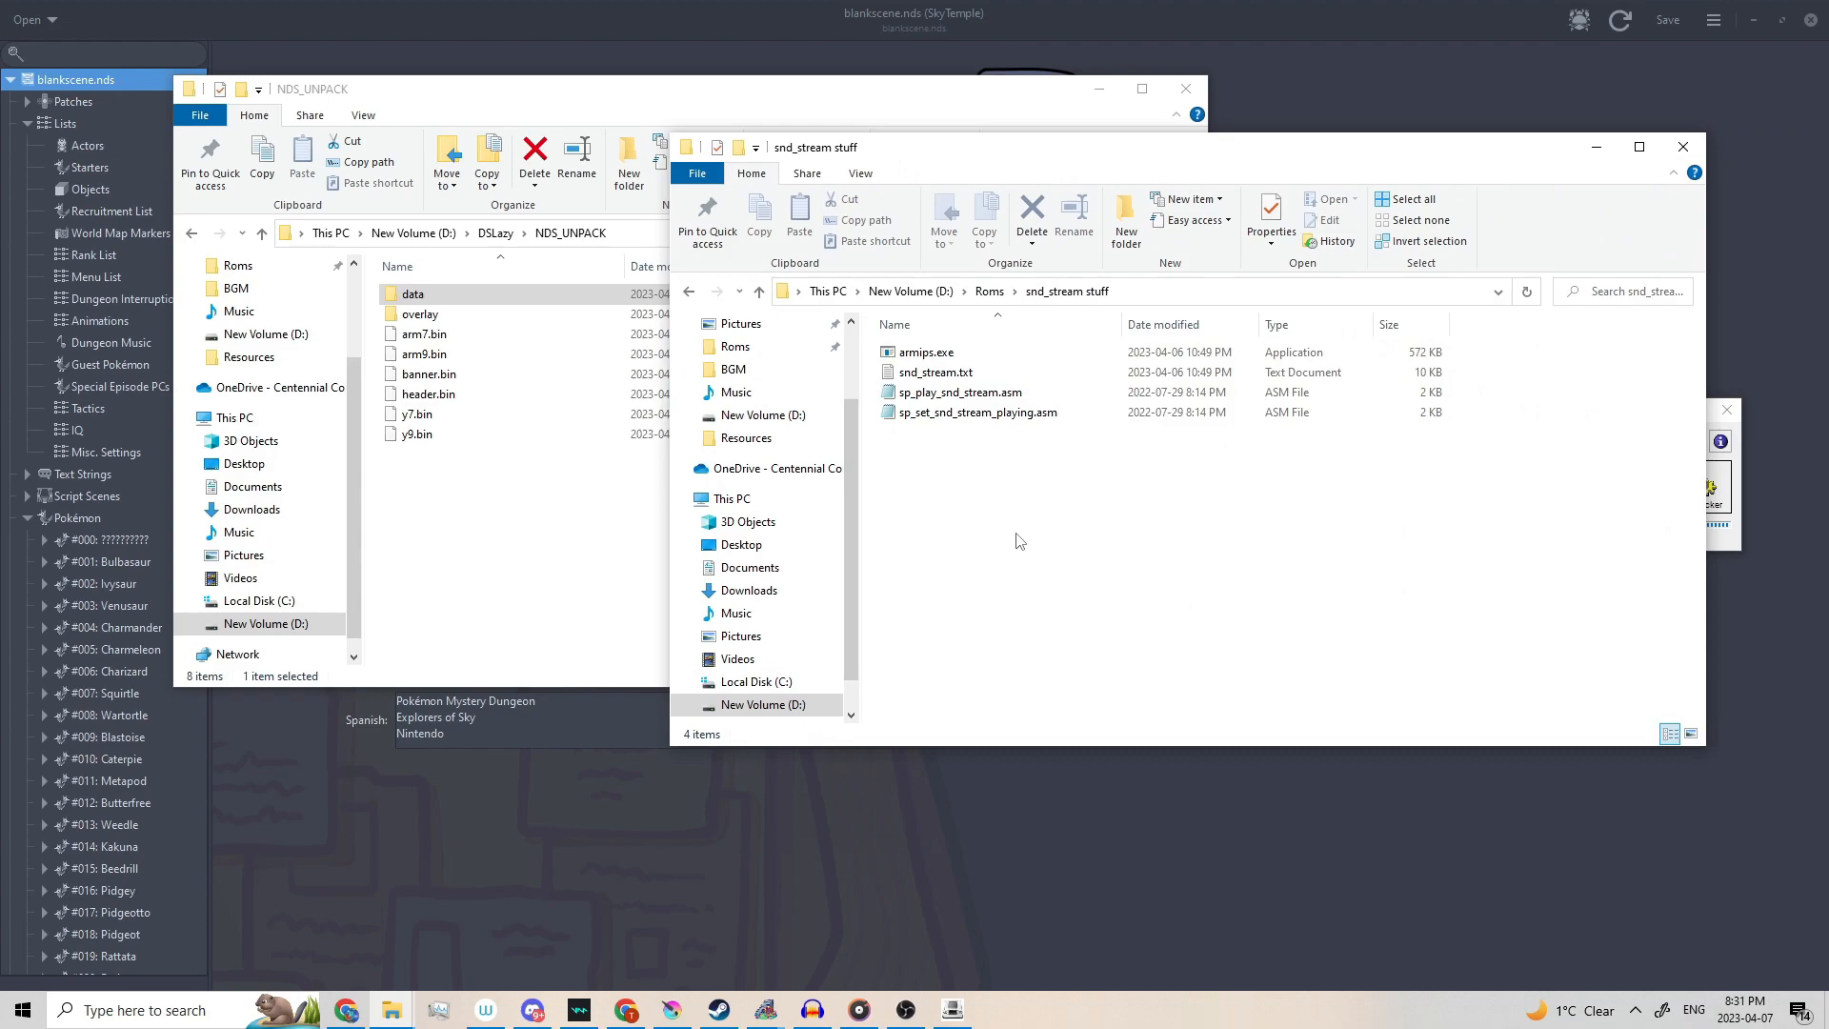
left_click(952, 377)
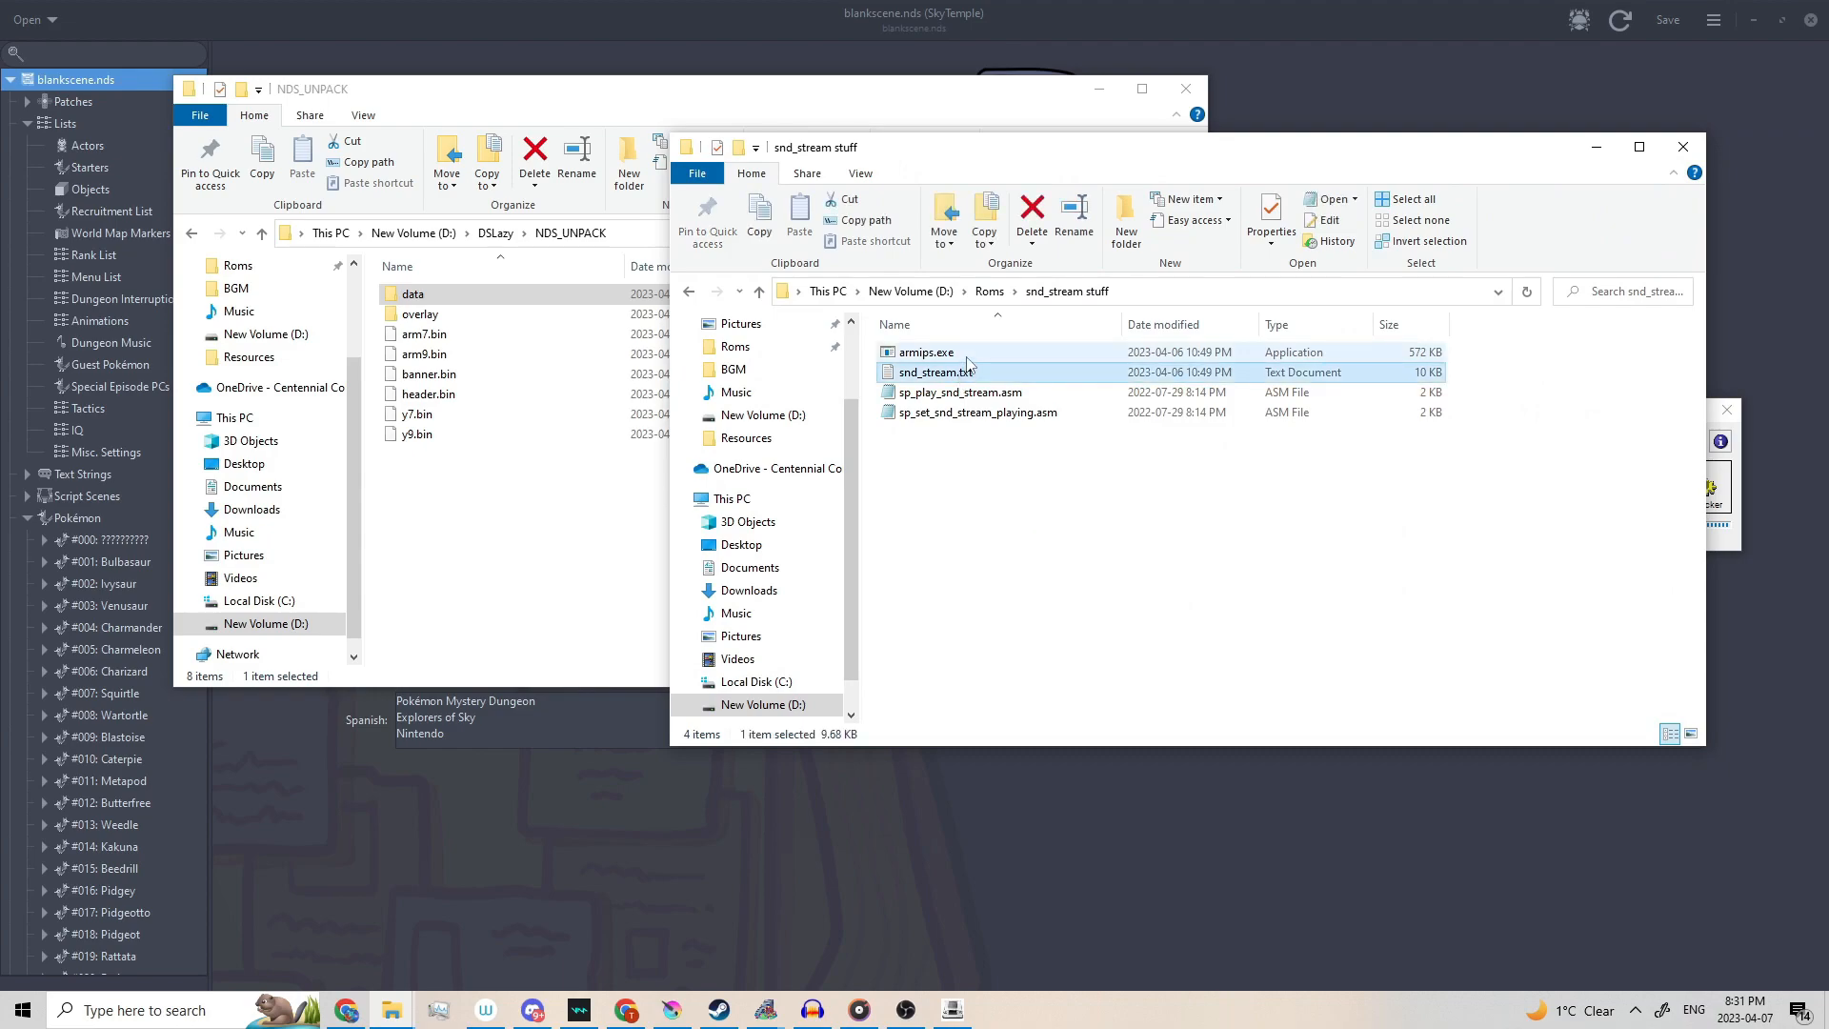
left_click(965, 354, "ctrl")
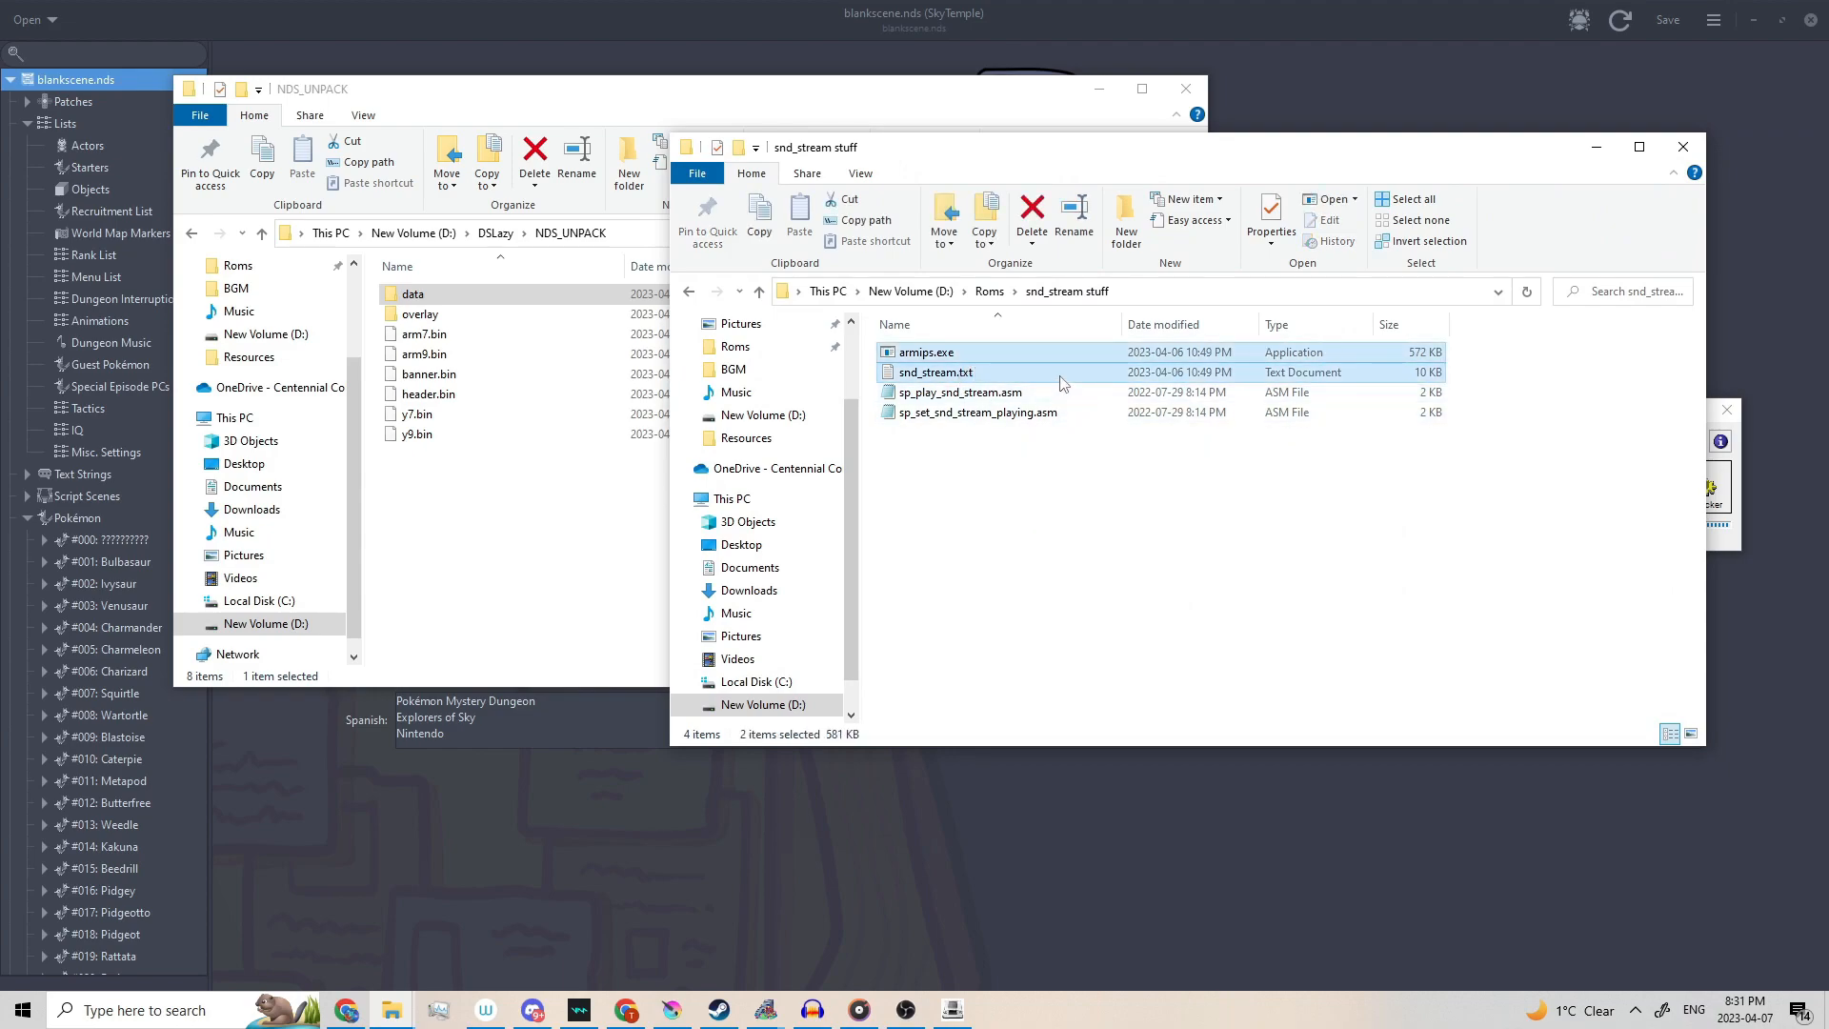
left_click_drag(1063, 383, 620, 531)
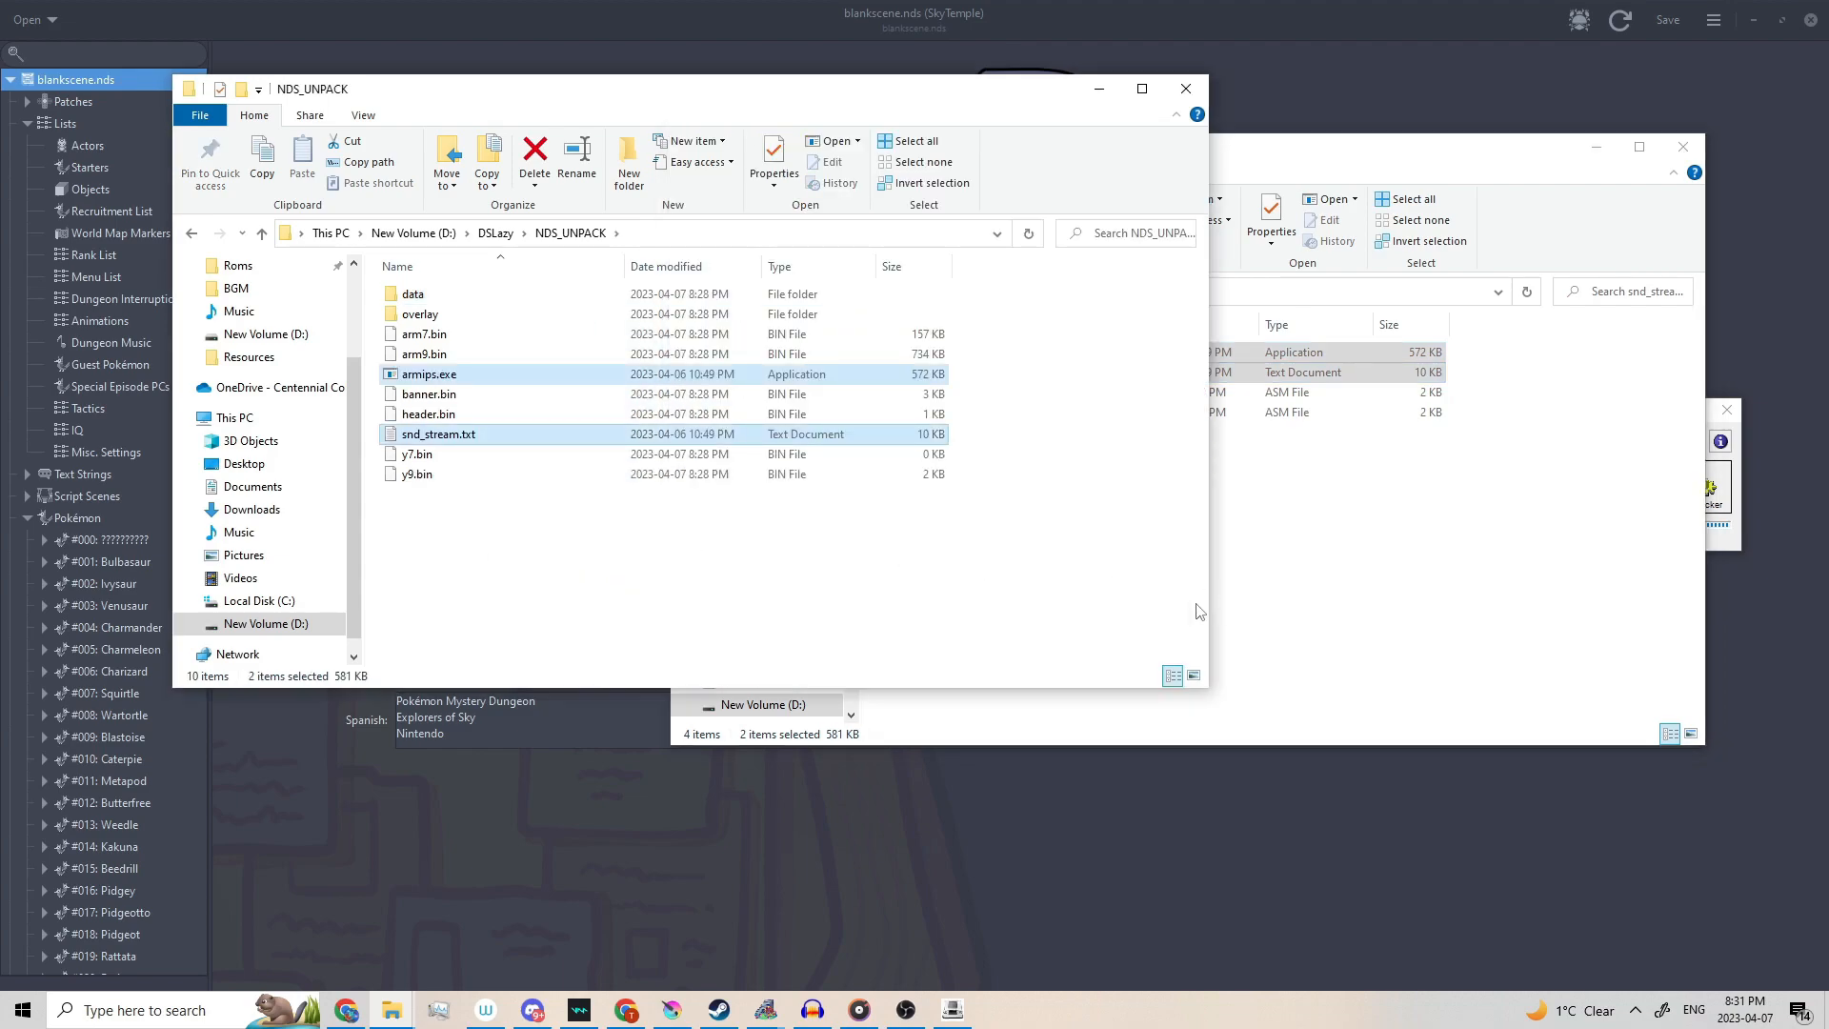
left_click(1016, 591)
left_click(684, 239)
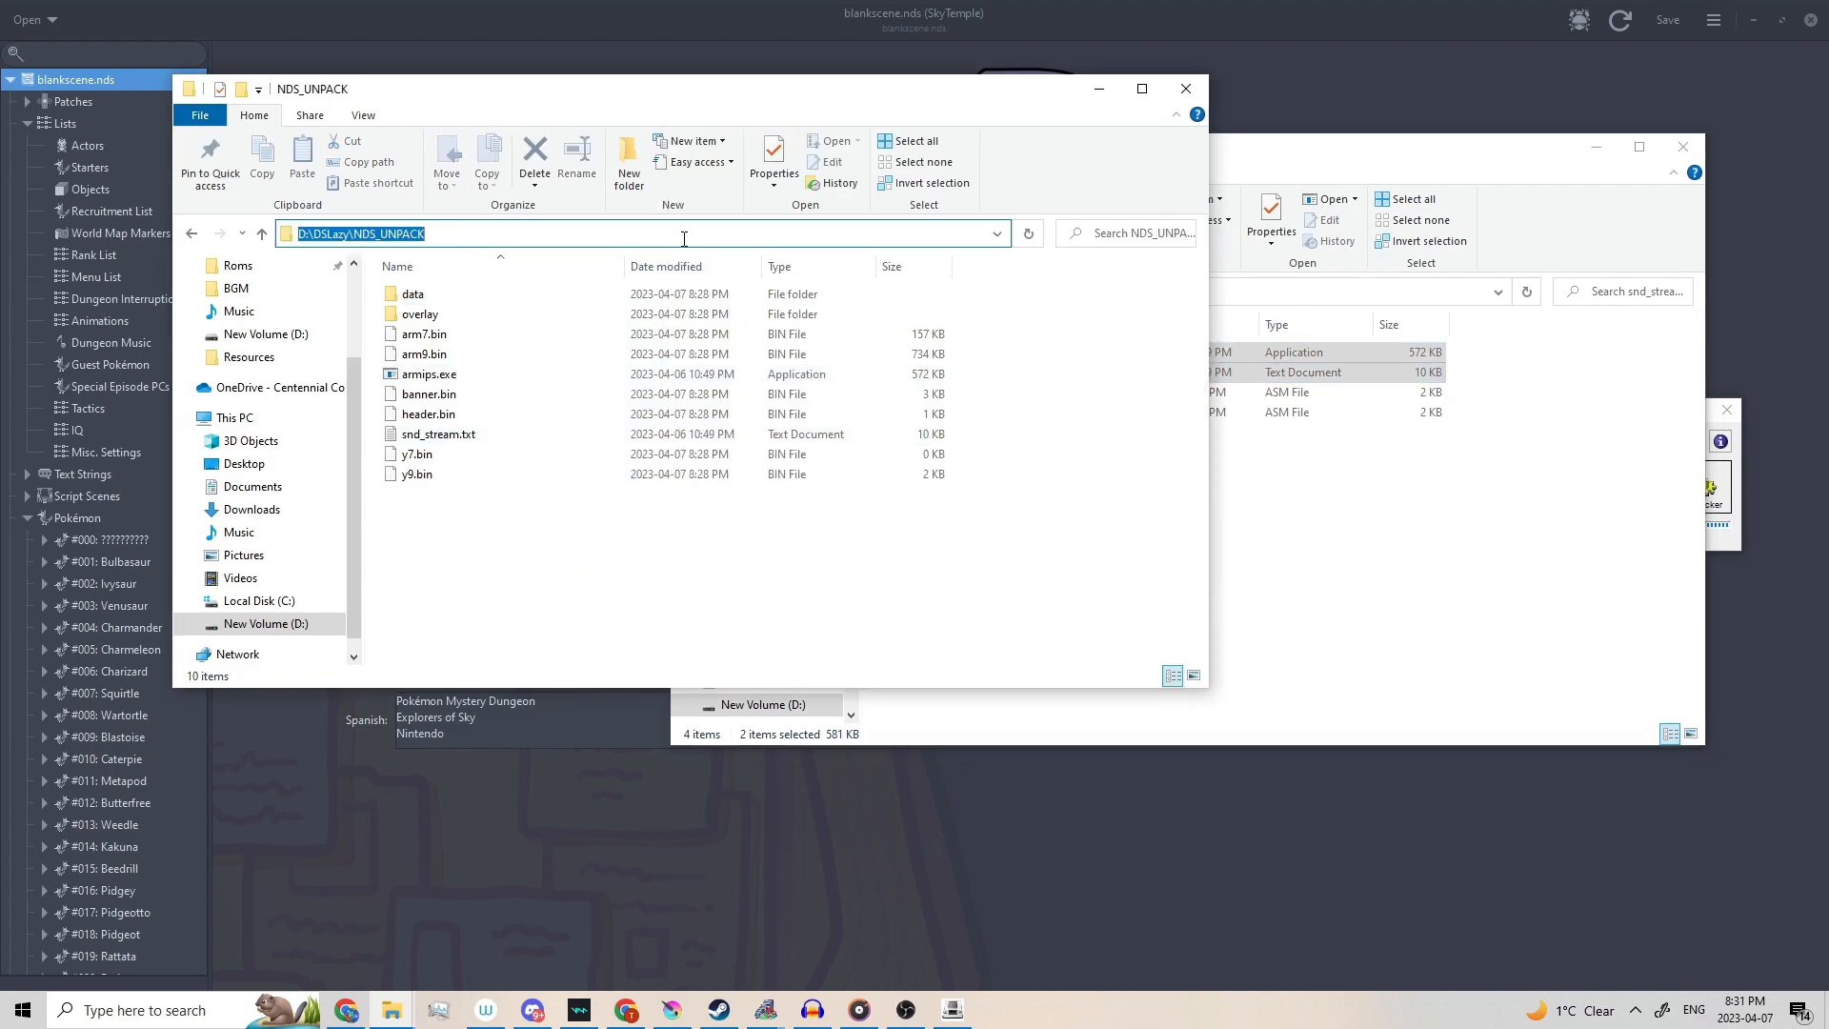
Open PowerShell in NDS_UNPACK and run ./armips snd_stream.txt.
type("powershell")
key("Return")
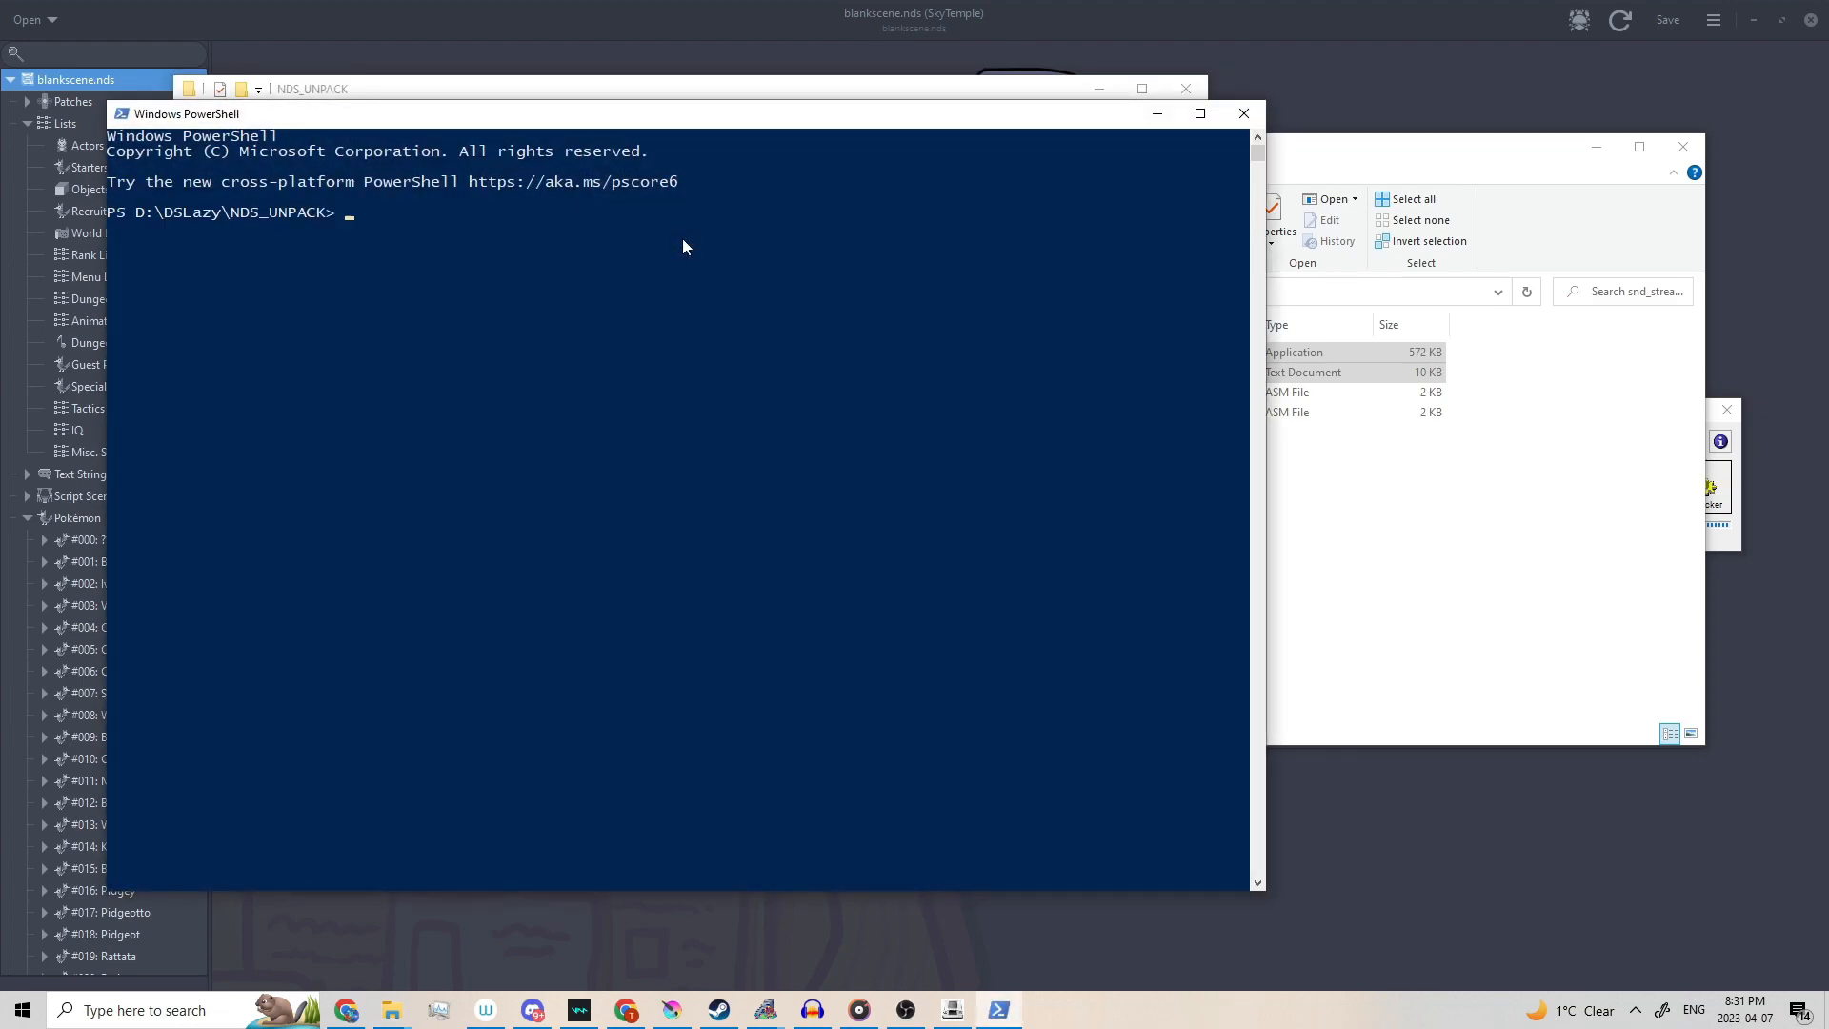
type("./armips snd_stream.txrt")
key("BackSpace")
key("BackSpace")
type("t")
key("Return")
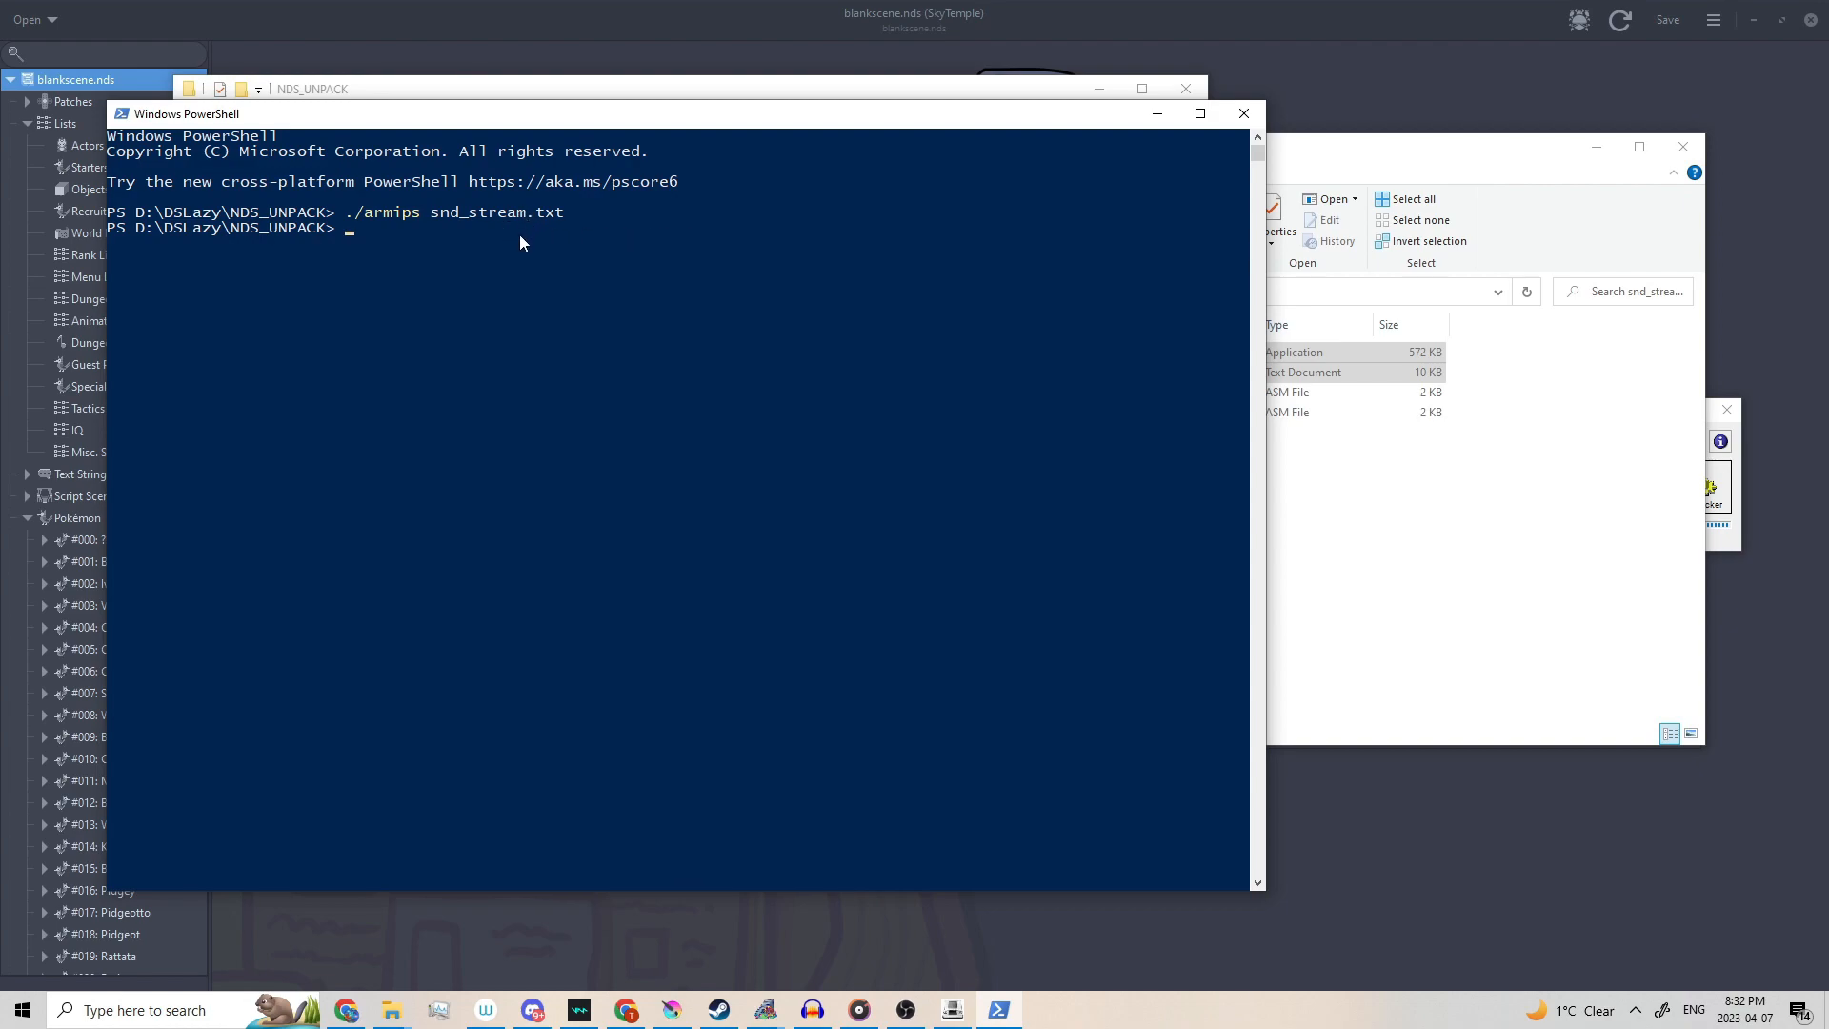
Rerun ./armips snd_stream.txt to update arm9.bin, then minimize PowerShell.
type("/armips snd_stream.txt")
key("Return")
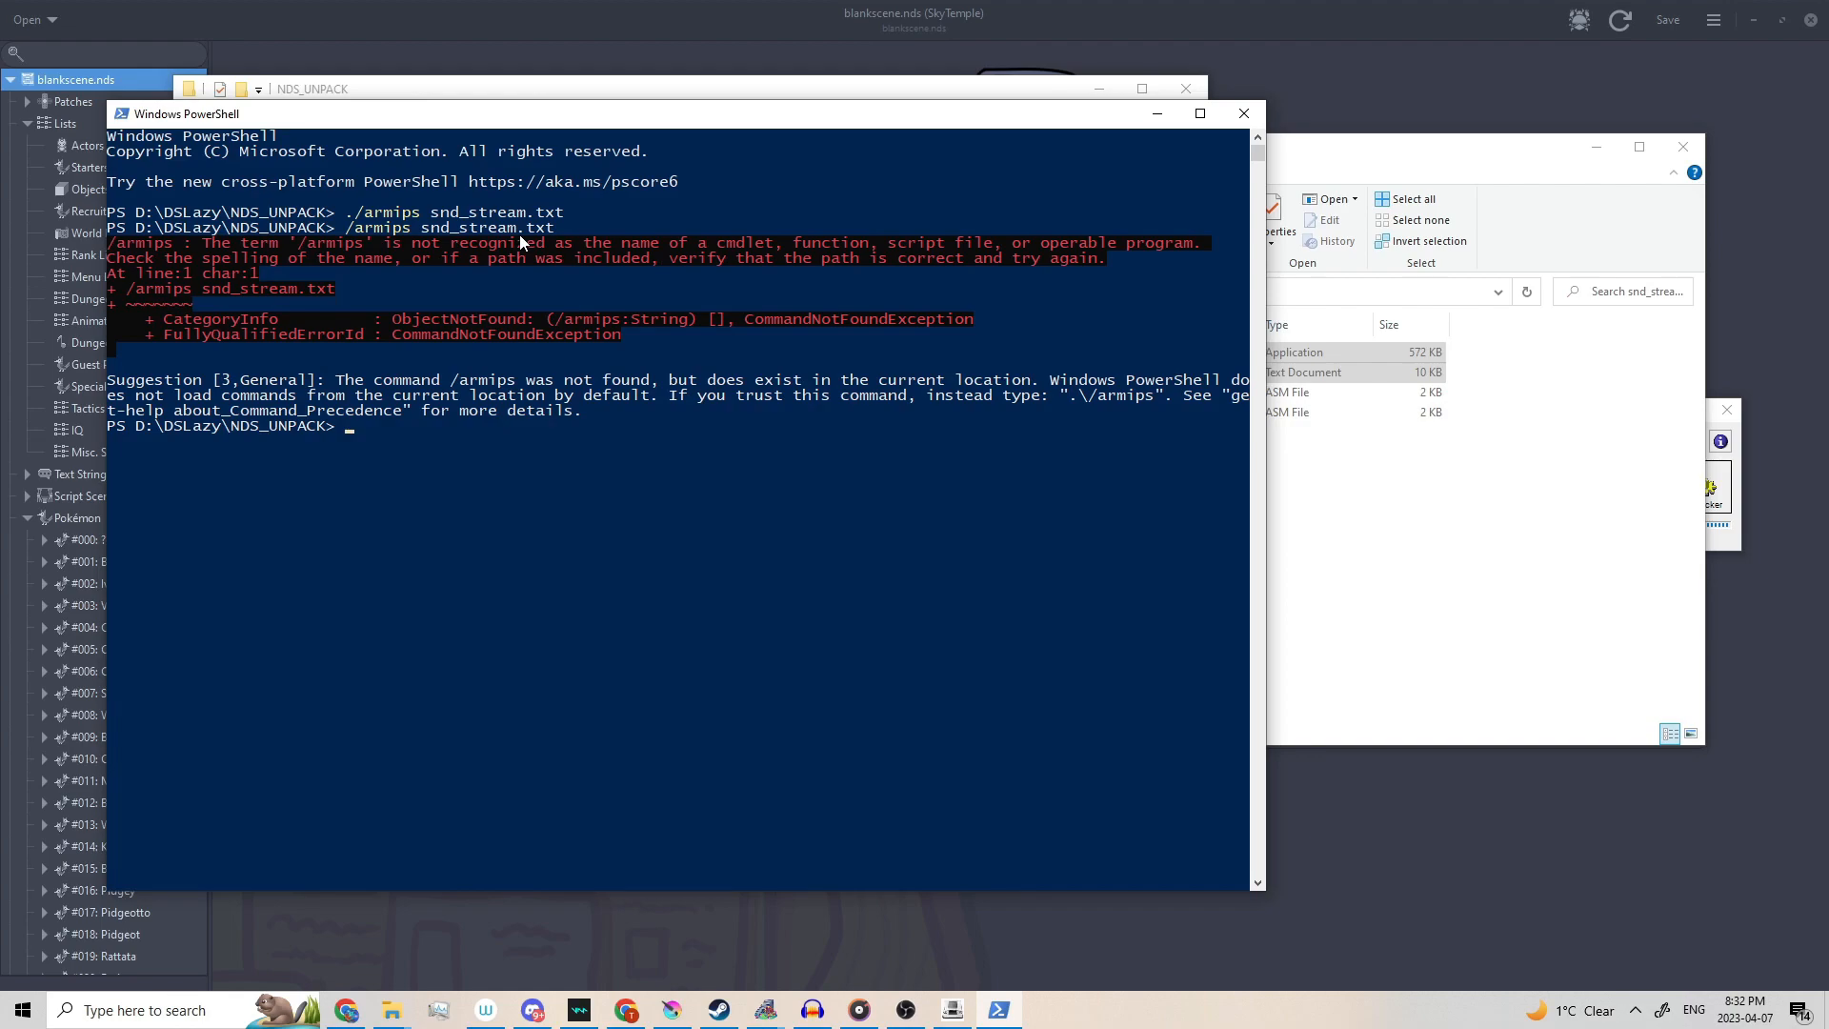
left_click(1158, 114)
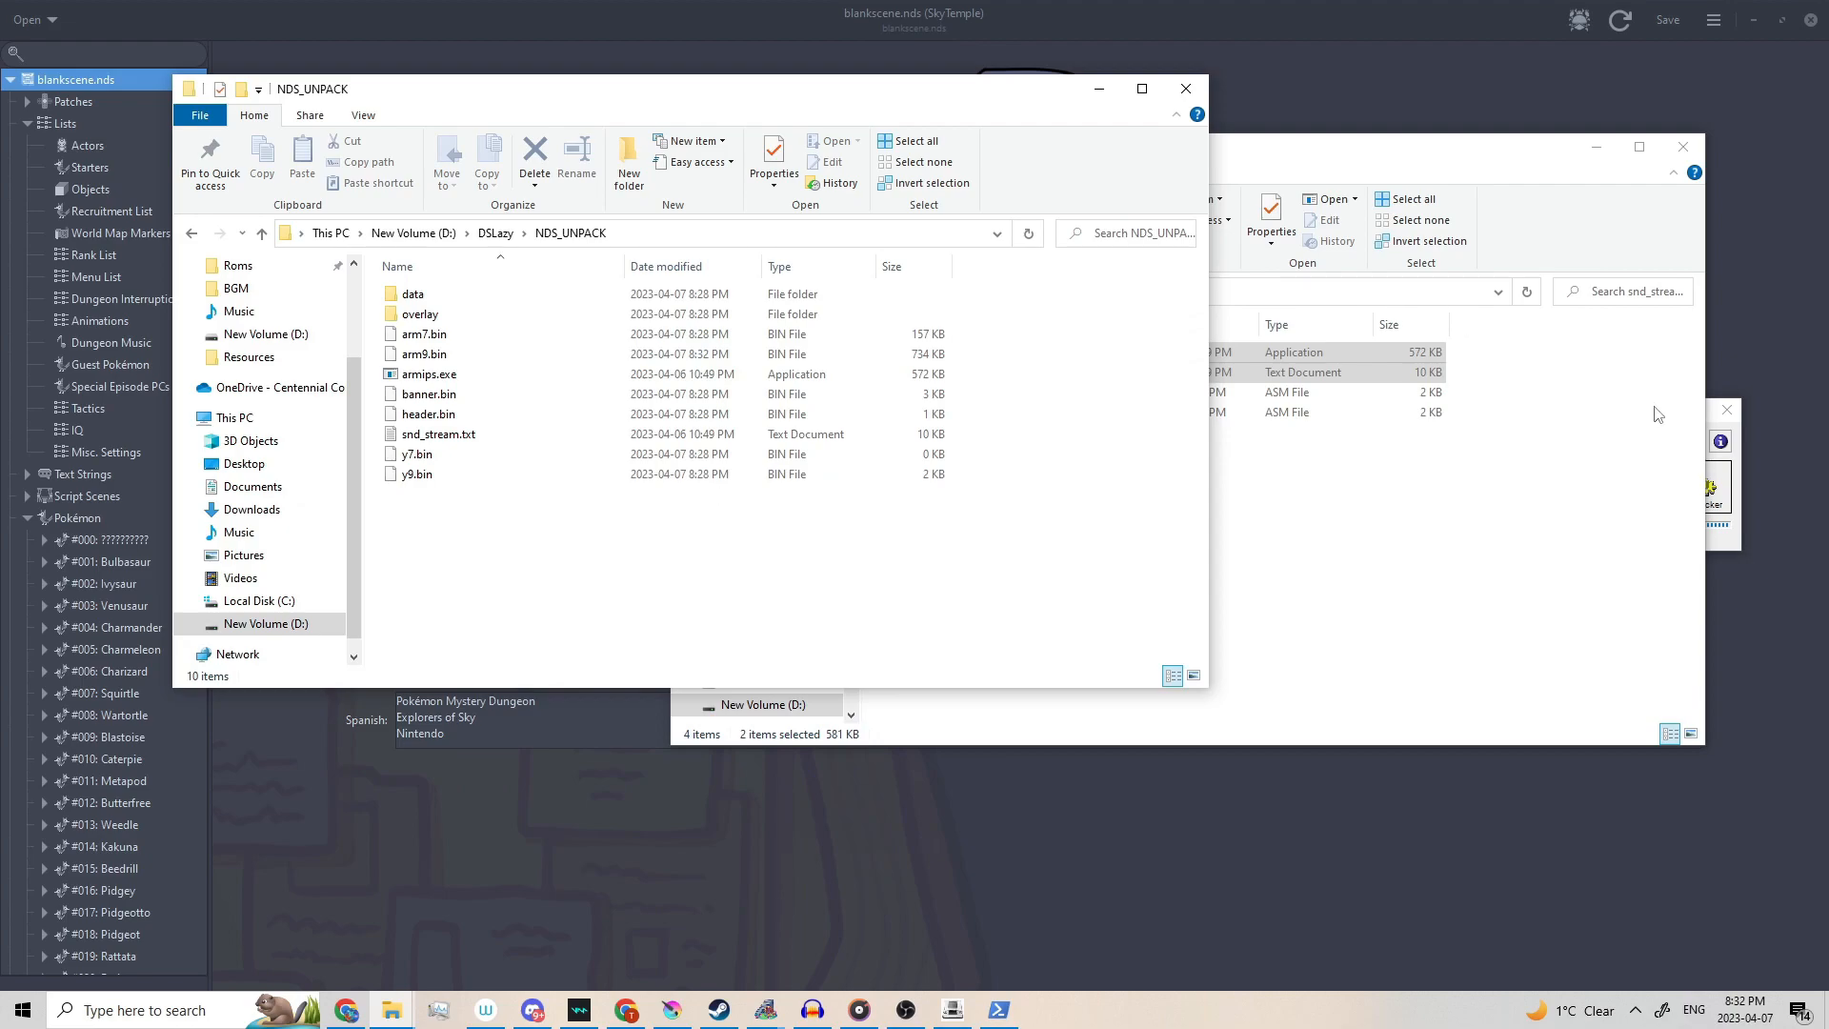
Repack the files into tutorialsndstream.nds and list its CUSTOM scripts in SkyTemple's Script Engine Debugger.
left_click(1715, 428)
left_click(1705, 490)
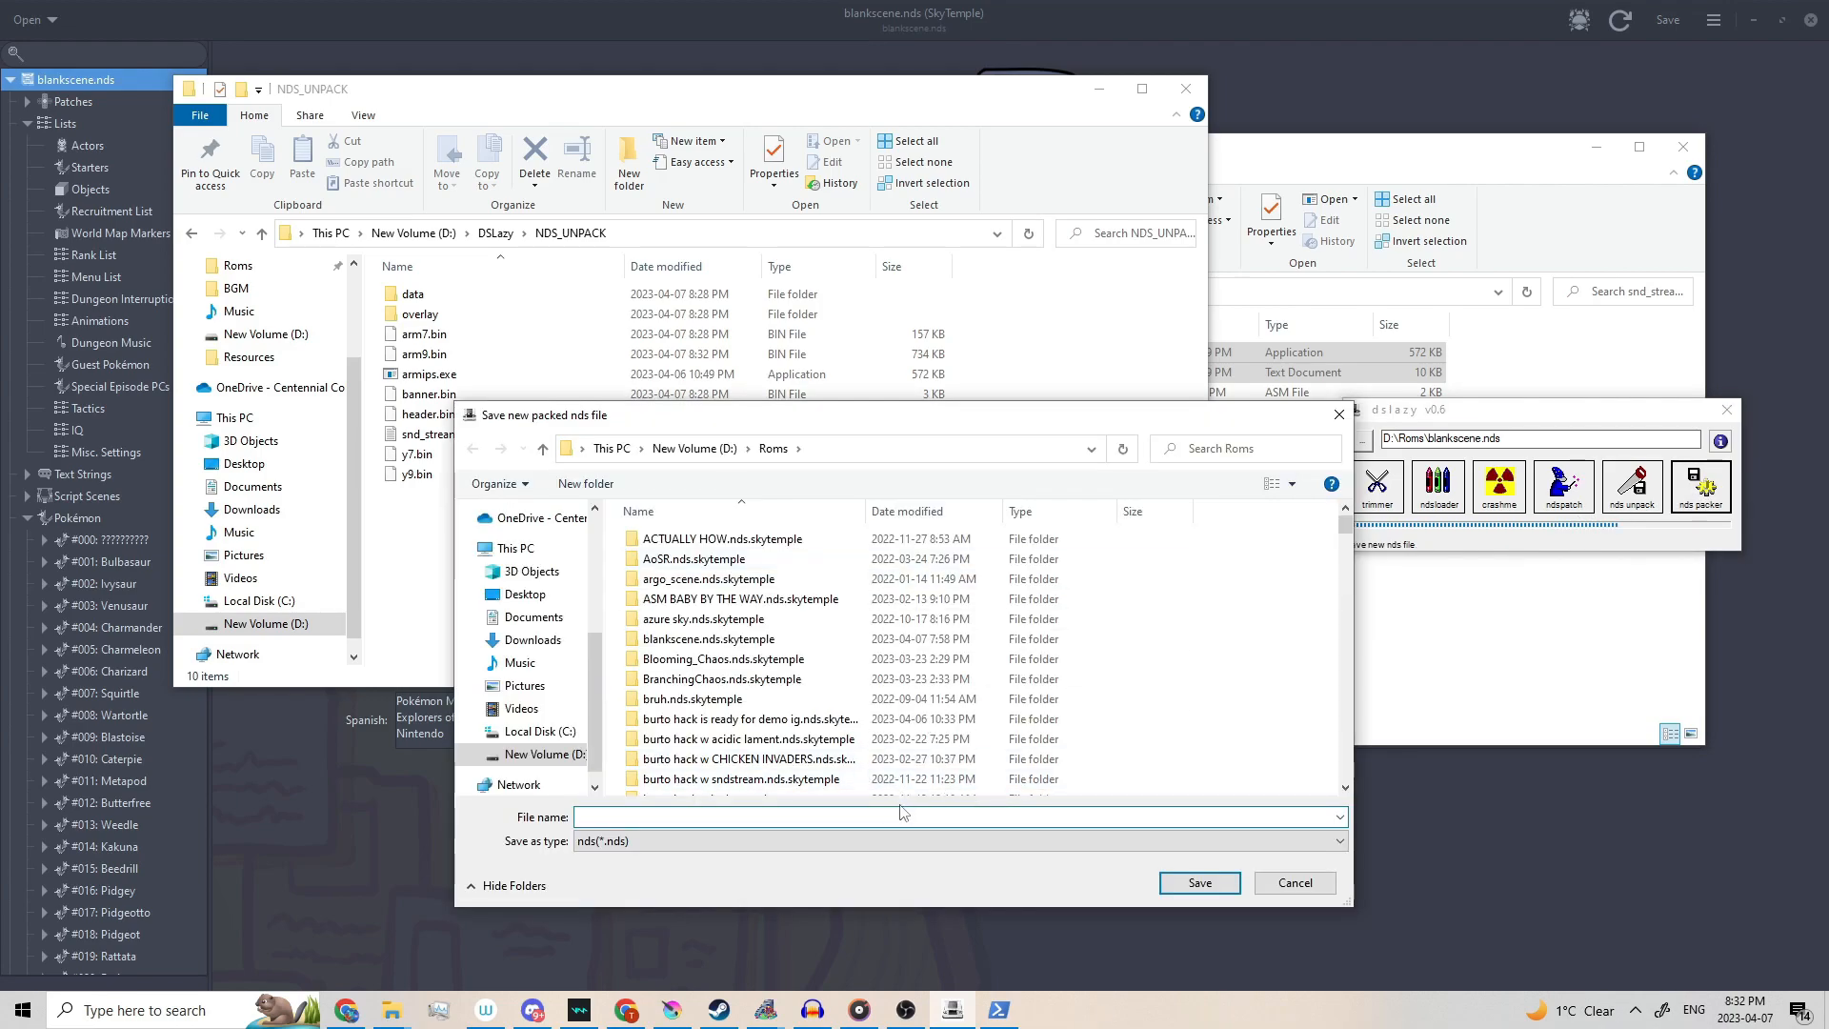
type("isjatjrbhjsgdf")
key("BackSpace")
key("BackSpace")
key("BackSpace")
key("BackSpace")
key("BackSpace")
key("BackSpace")
key("BackSpace")
key("BackSpace")
key("BackSpace")
key("BackSpace")
key("BackSpace")
key("BackSpace")
key("BackSpace")
key("BackSpace")
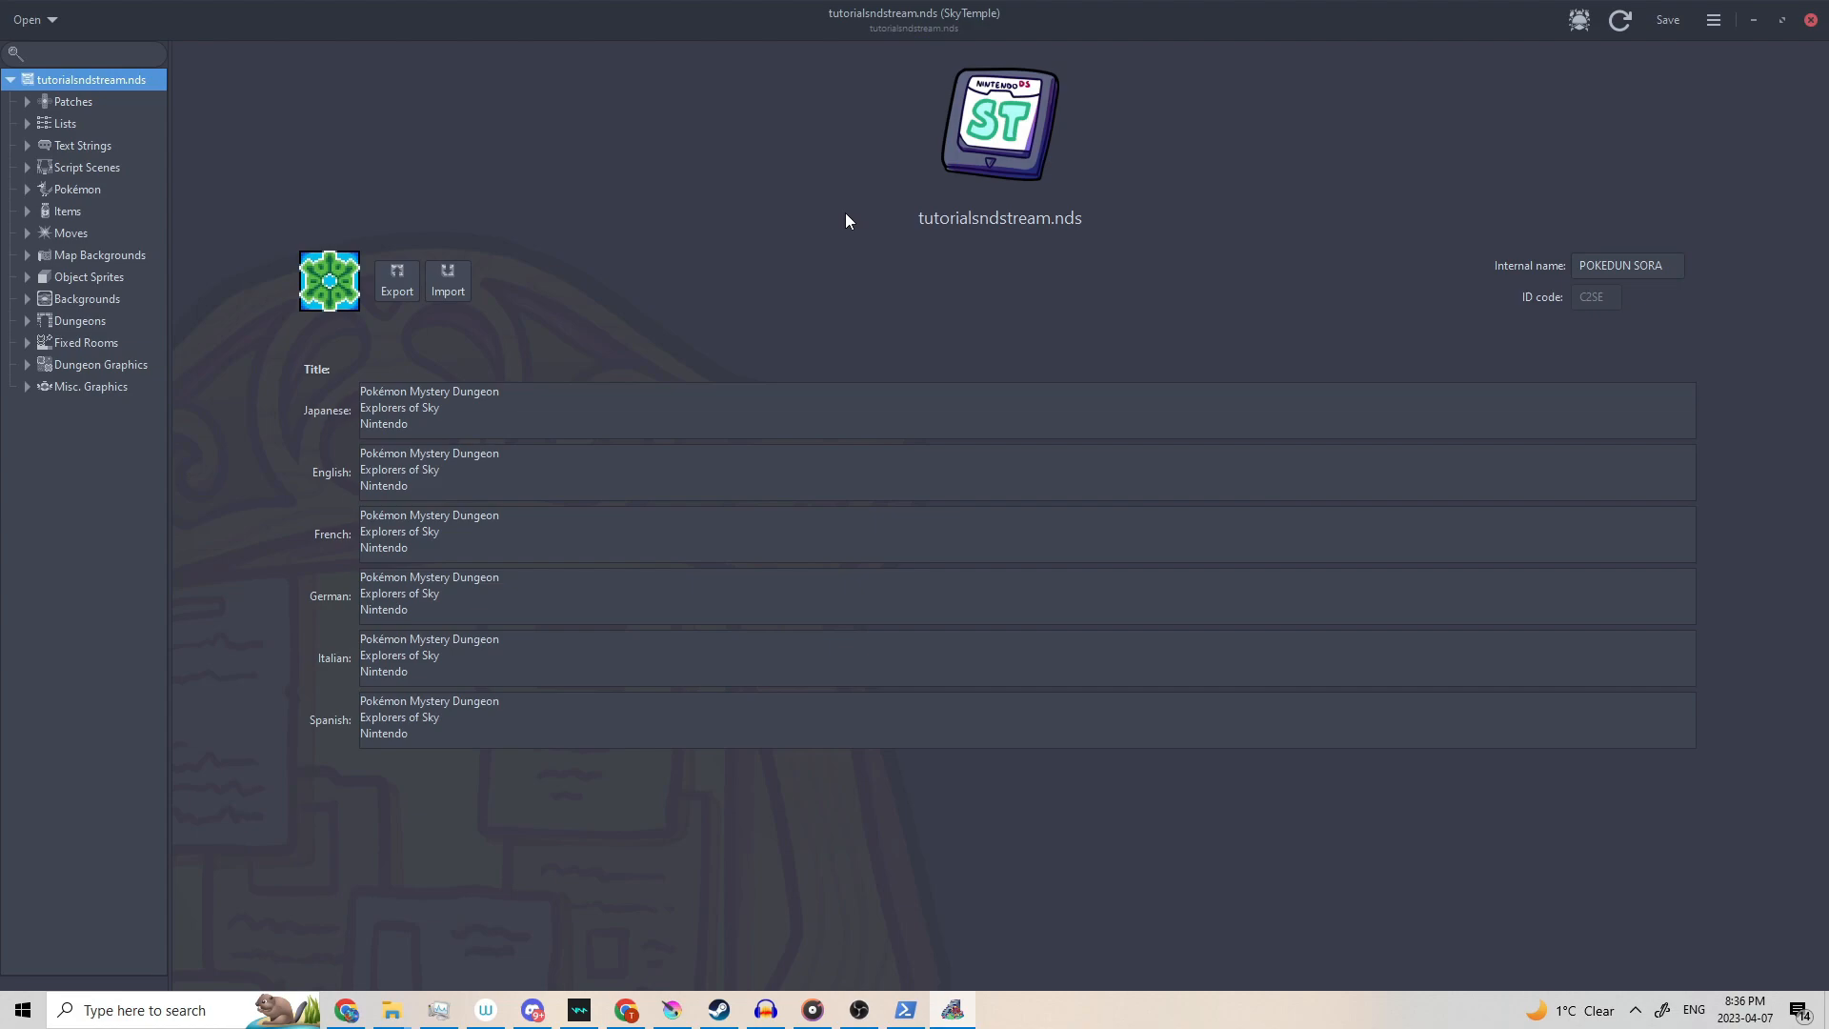
left_click(1578, 19)
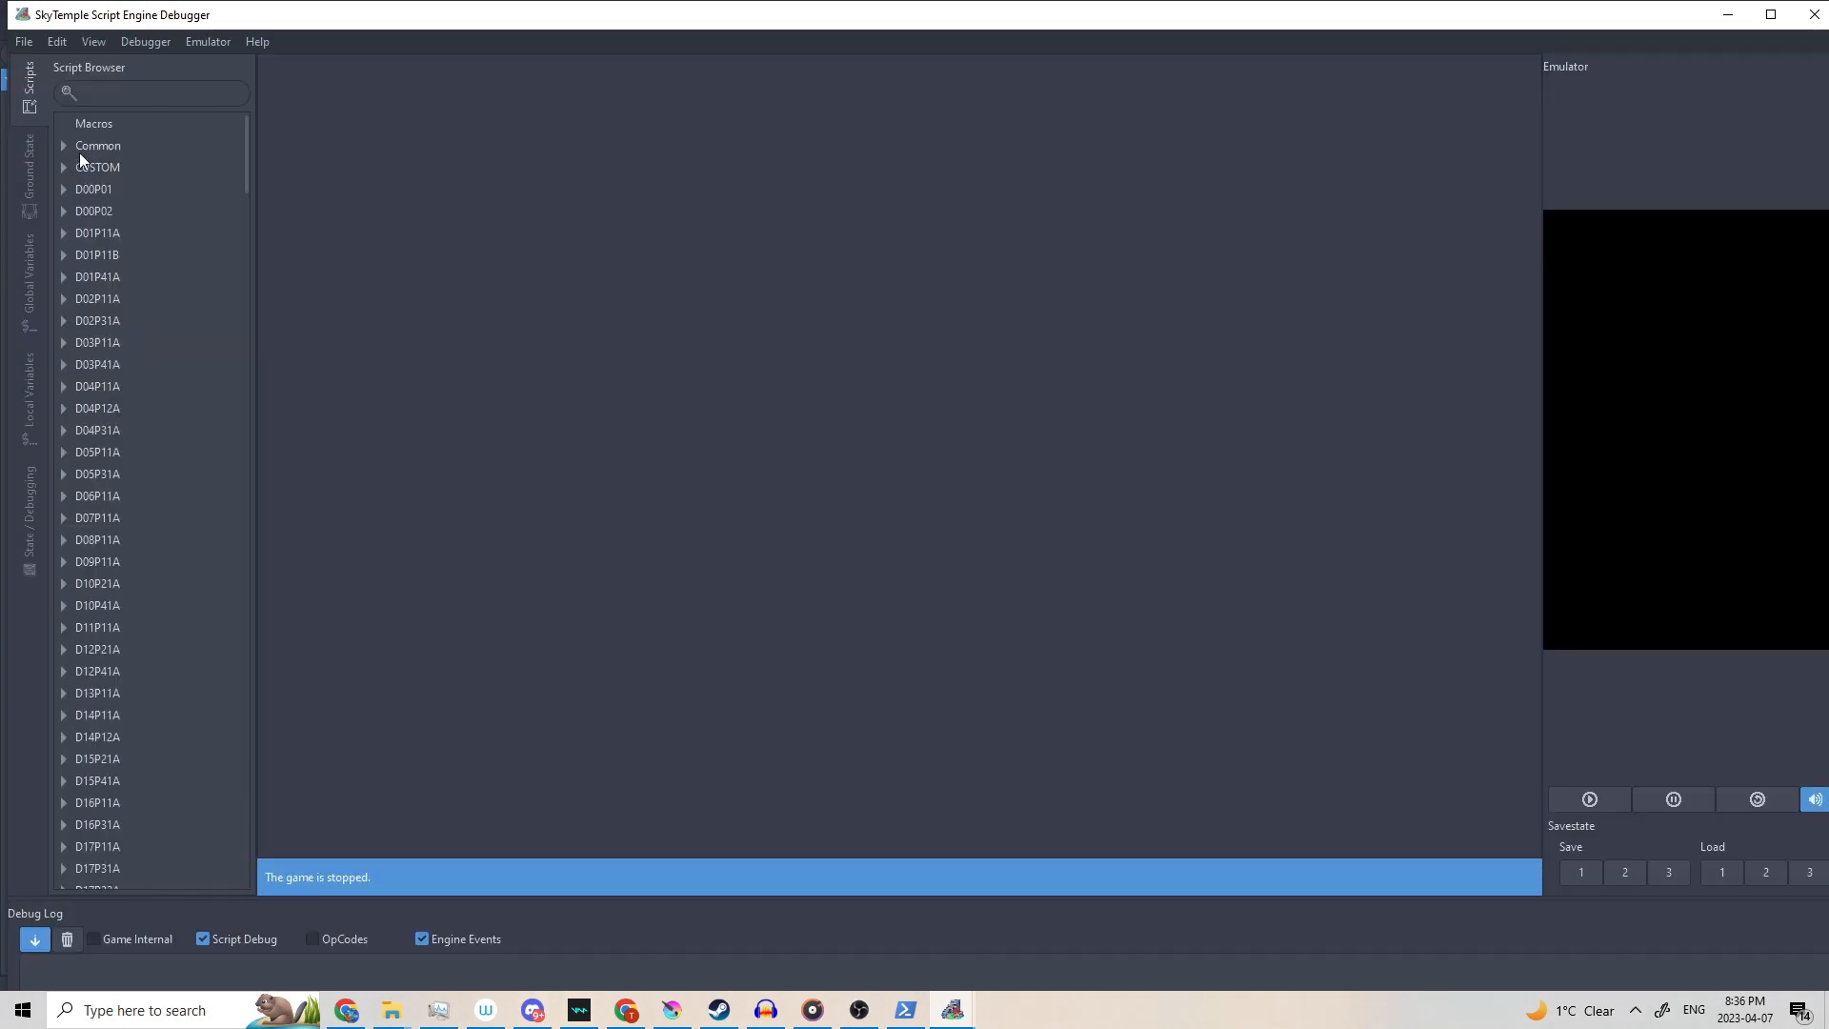
left_click(64, 167)
Open dostuff.ssb and write a bgm_Play(1001); call.
double_click(120, 234)
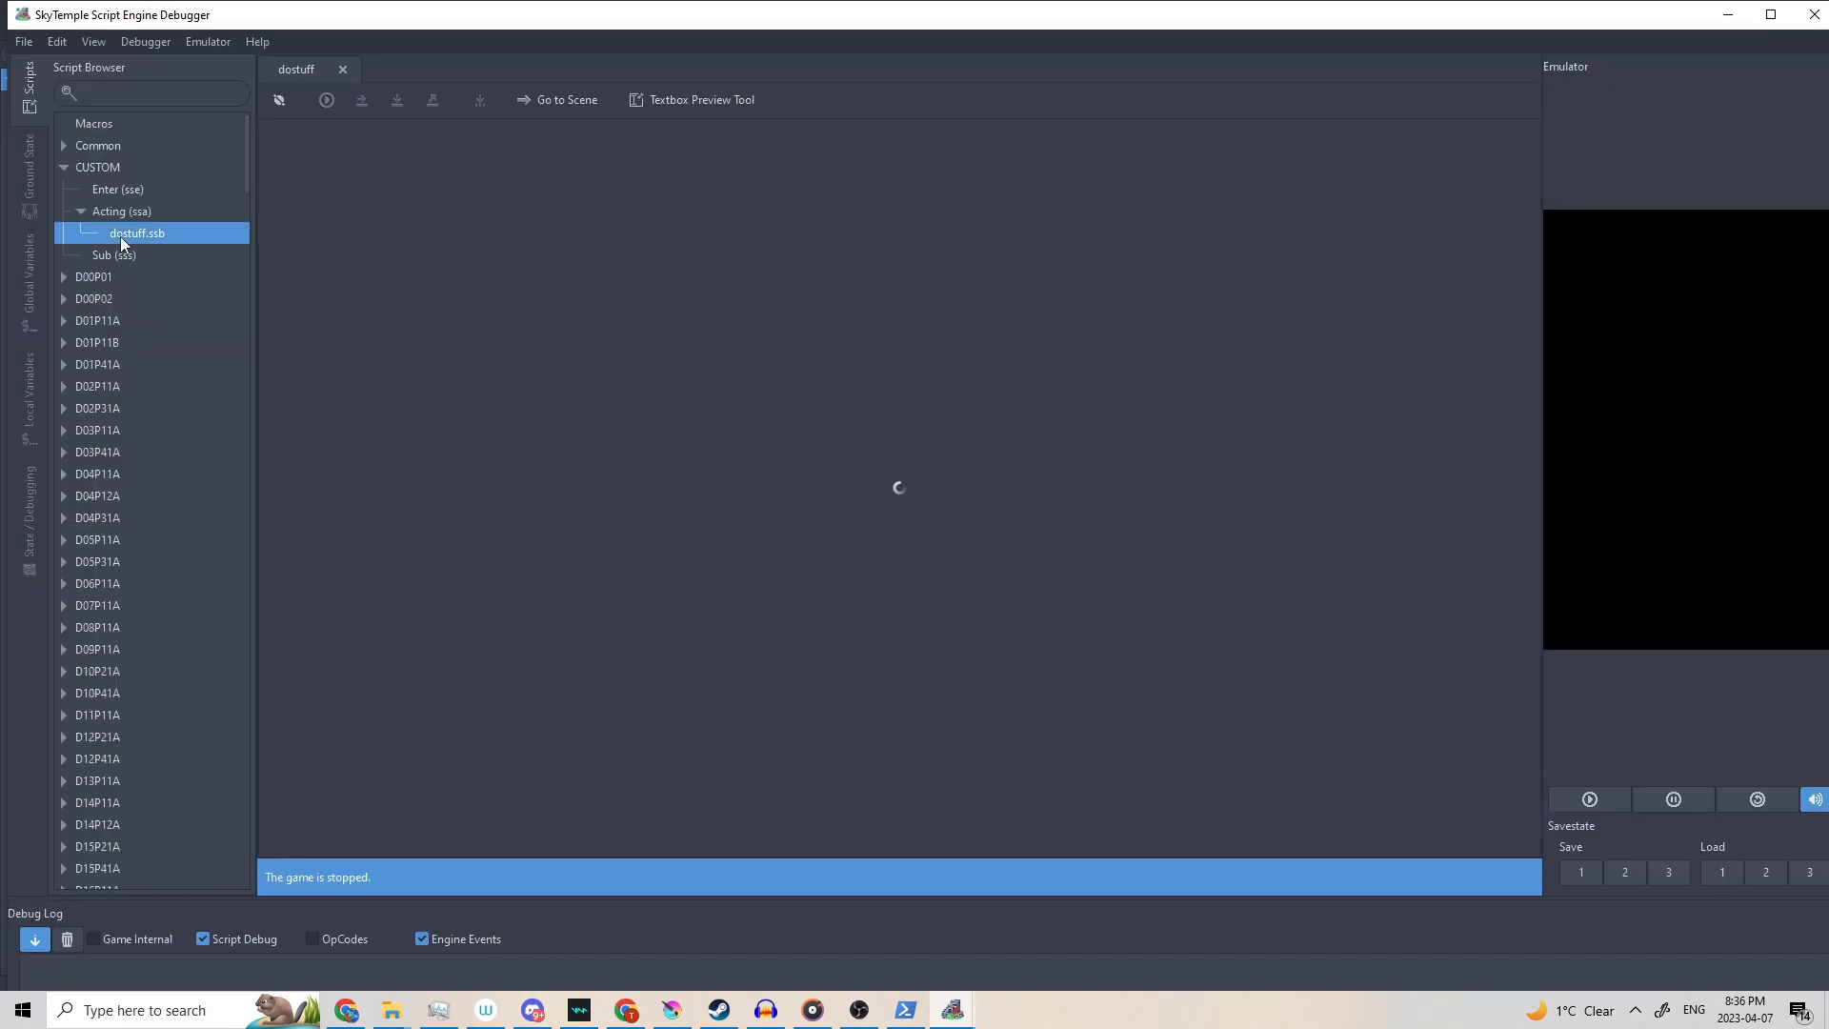
key("Return")
type("bgm_")
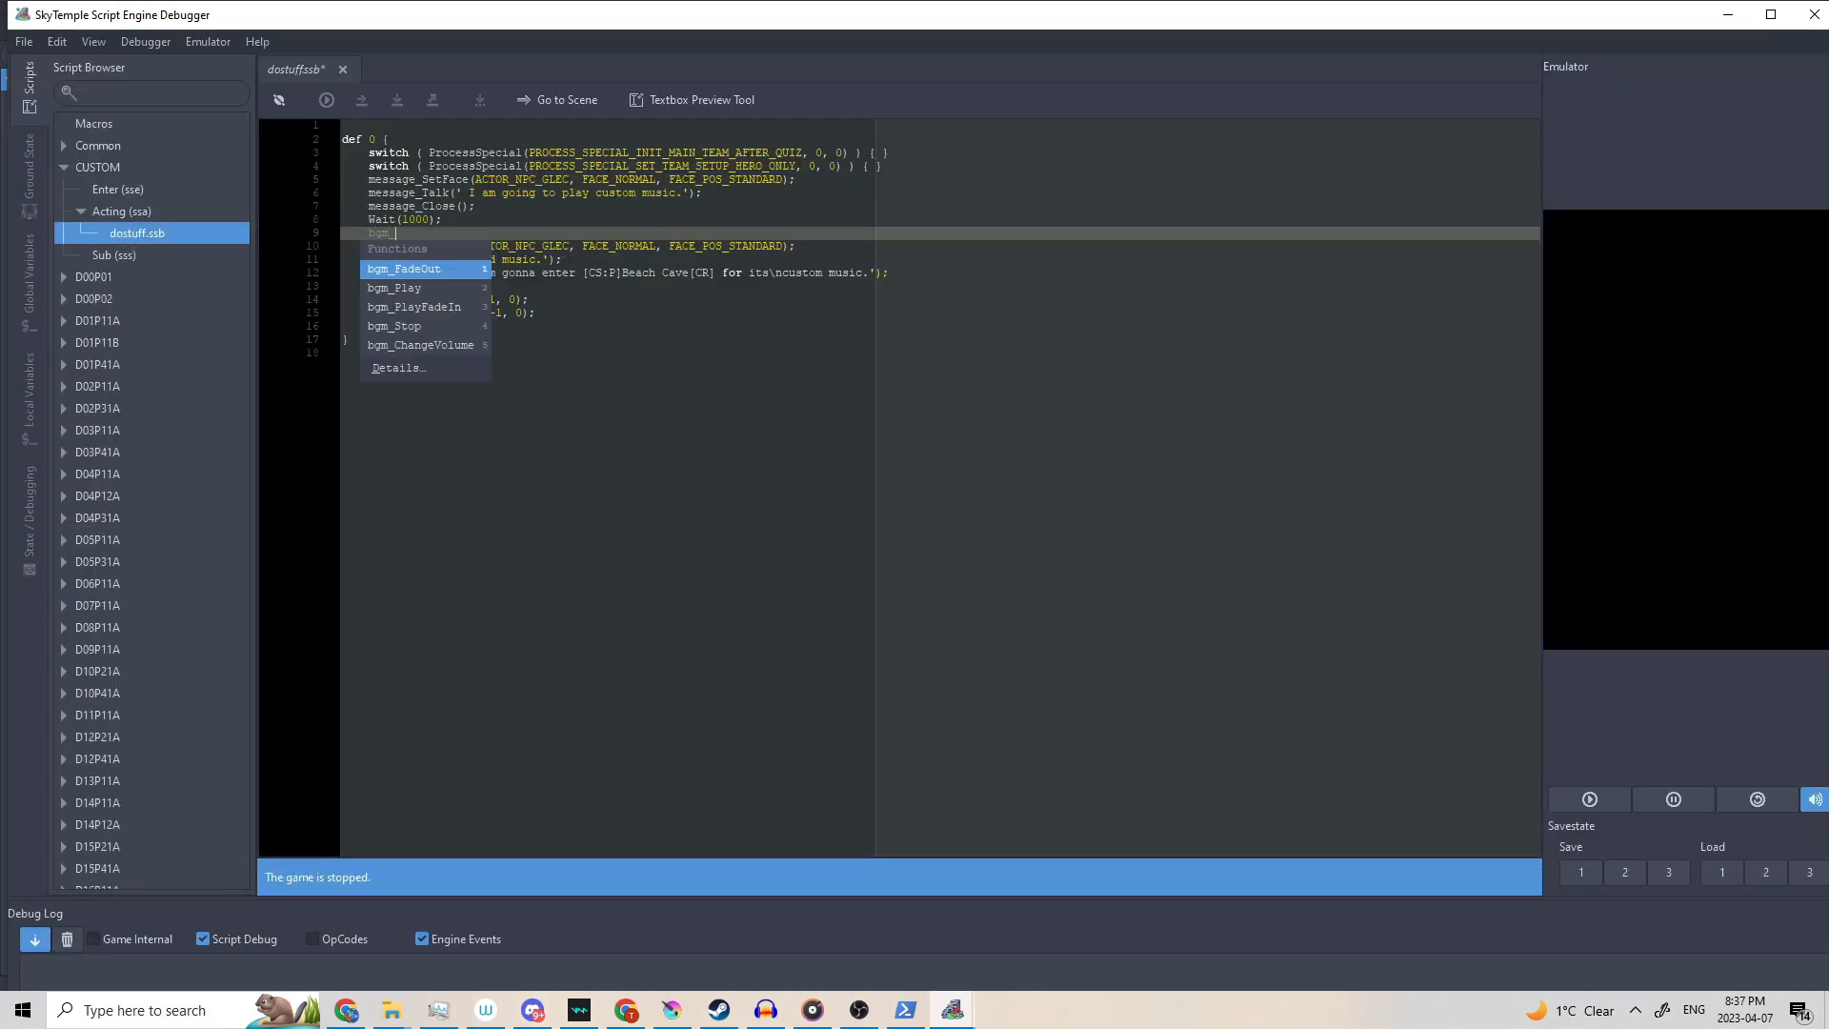
key("Down")
key("Return")
type("();")
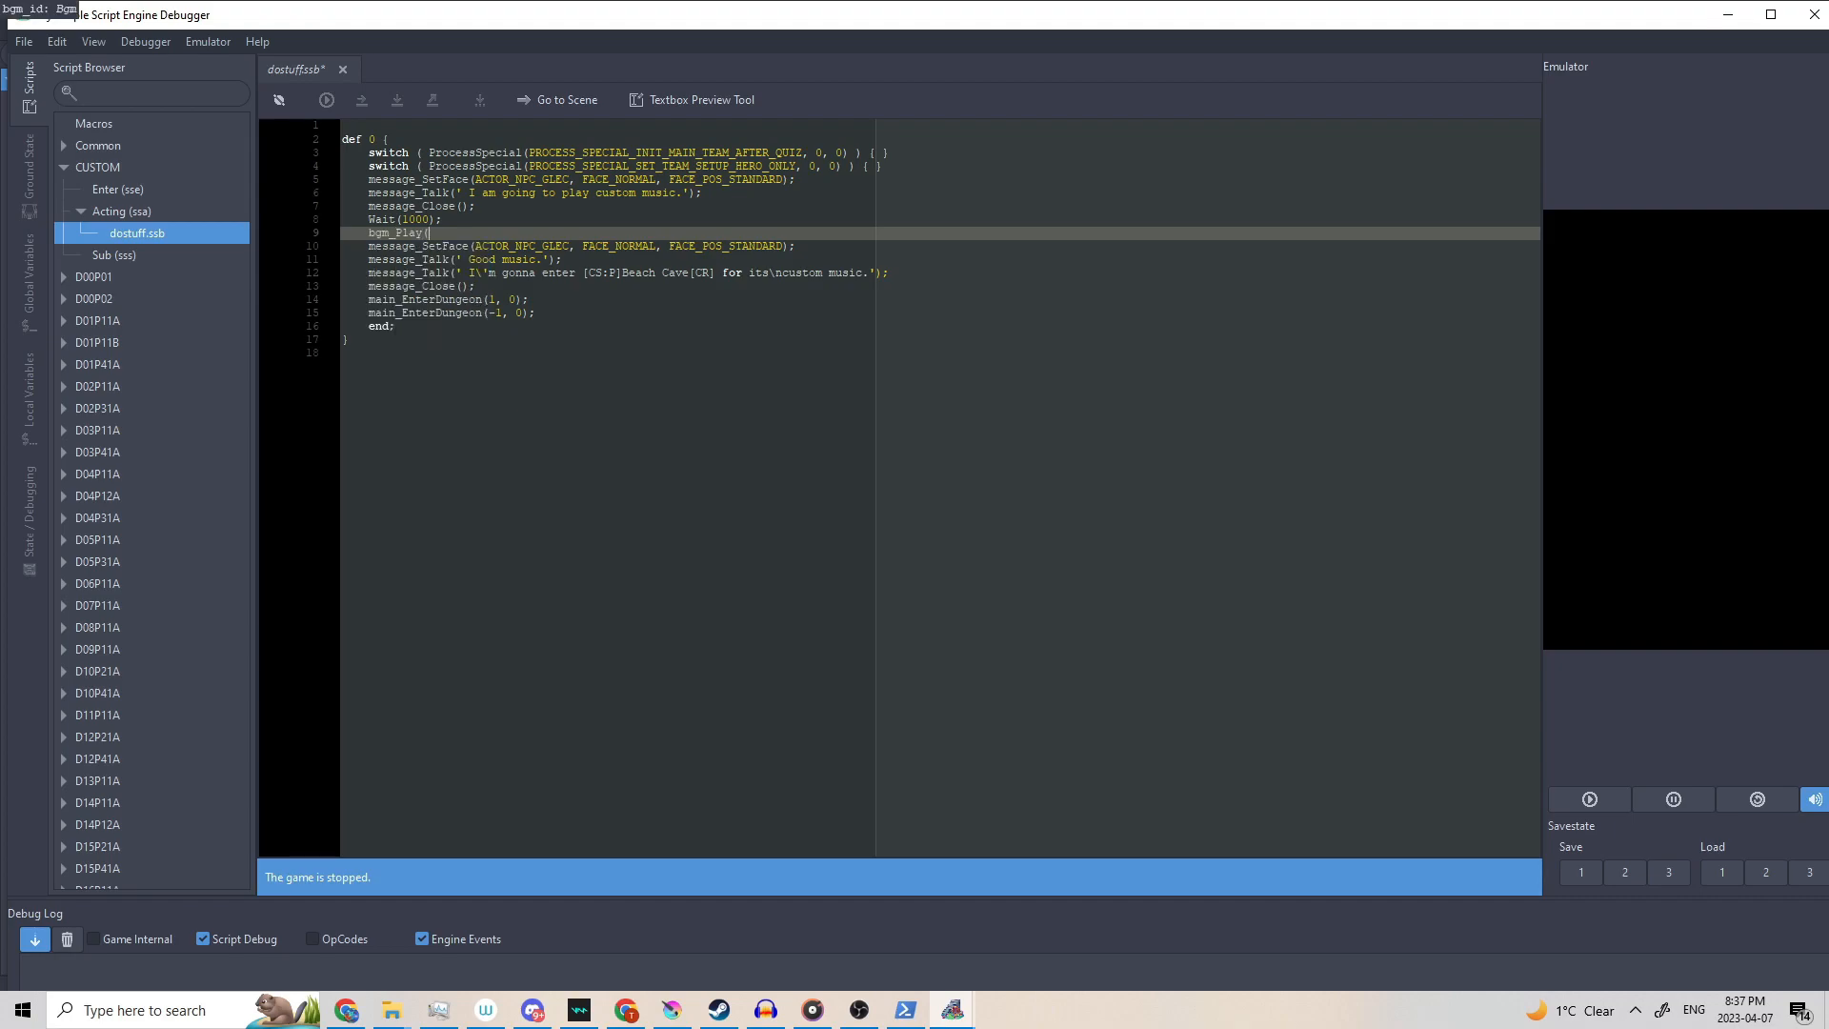
key("Left")
key("Left")
type("1000")
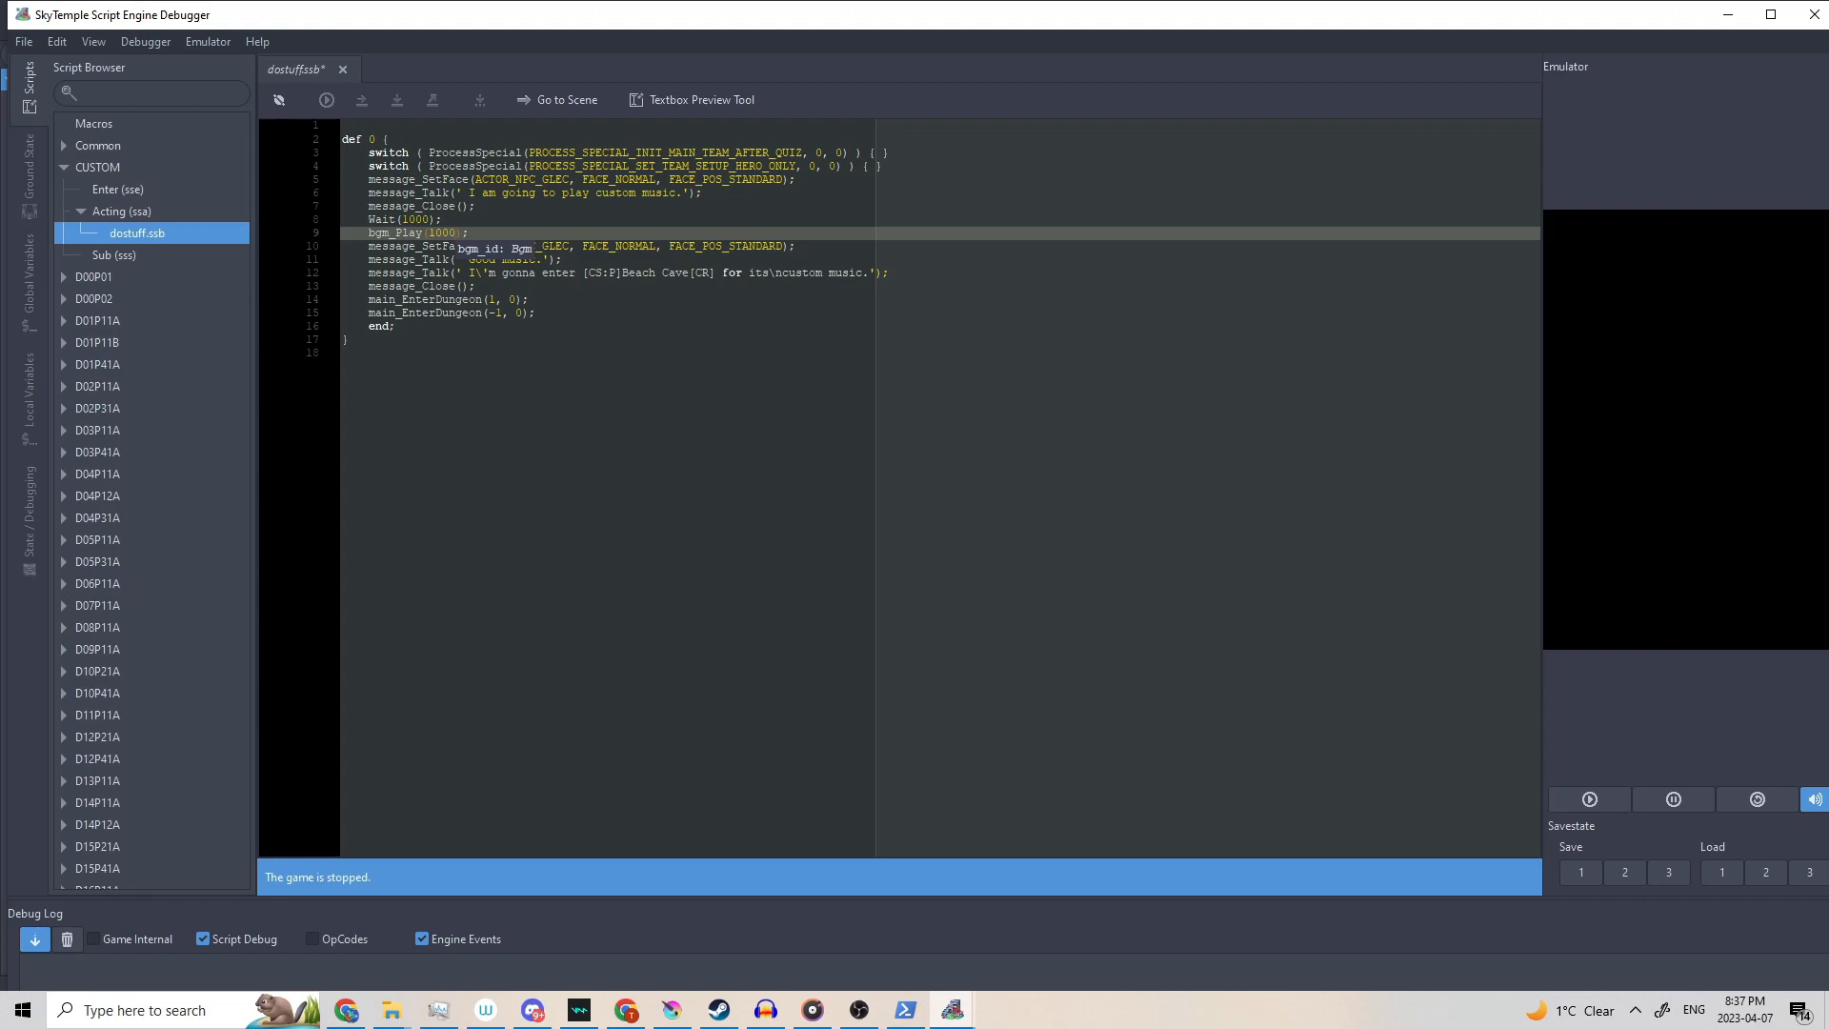
key("BackSpace")
type("1")
Move bgm_Play(1001); to right after message_Close(), save the script, and start the game.
key("ctrl+x")
left_click(494, 207)
key("Return")
key("ctrl+v")
left_click(397, 246)
key("BackSpace")
key("ctrl+s")
left_click(1761, 791)
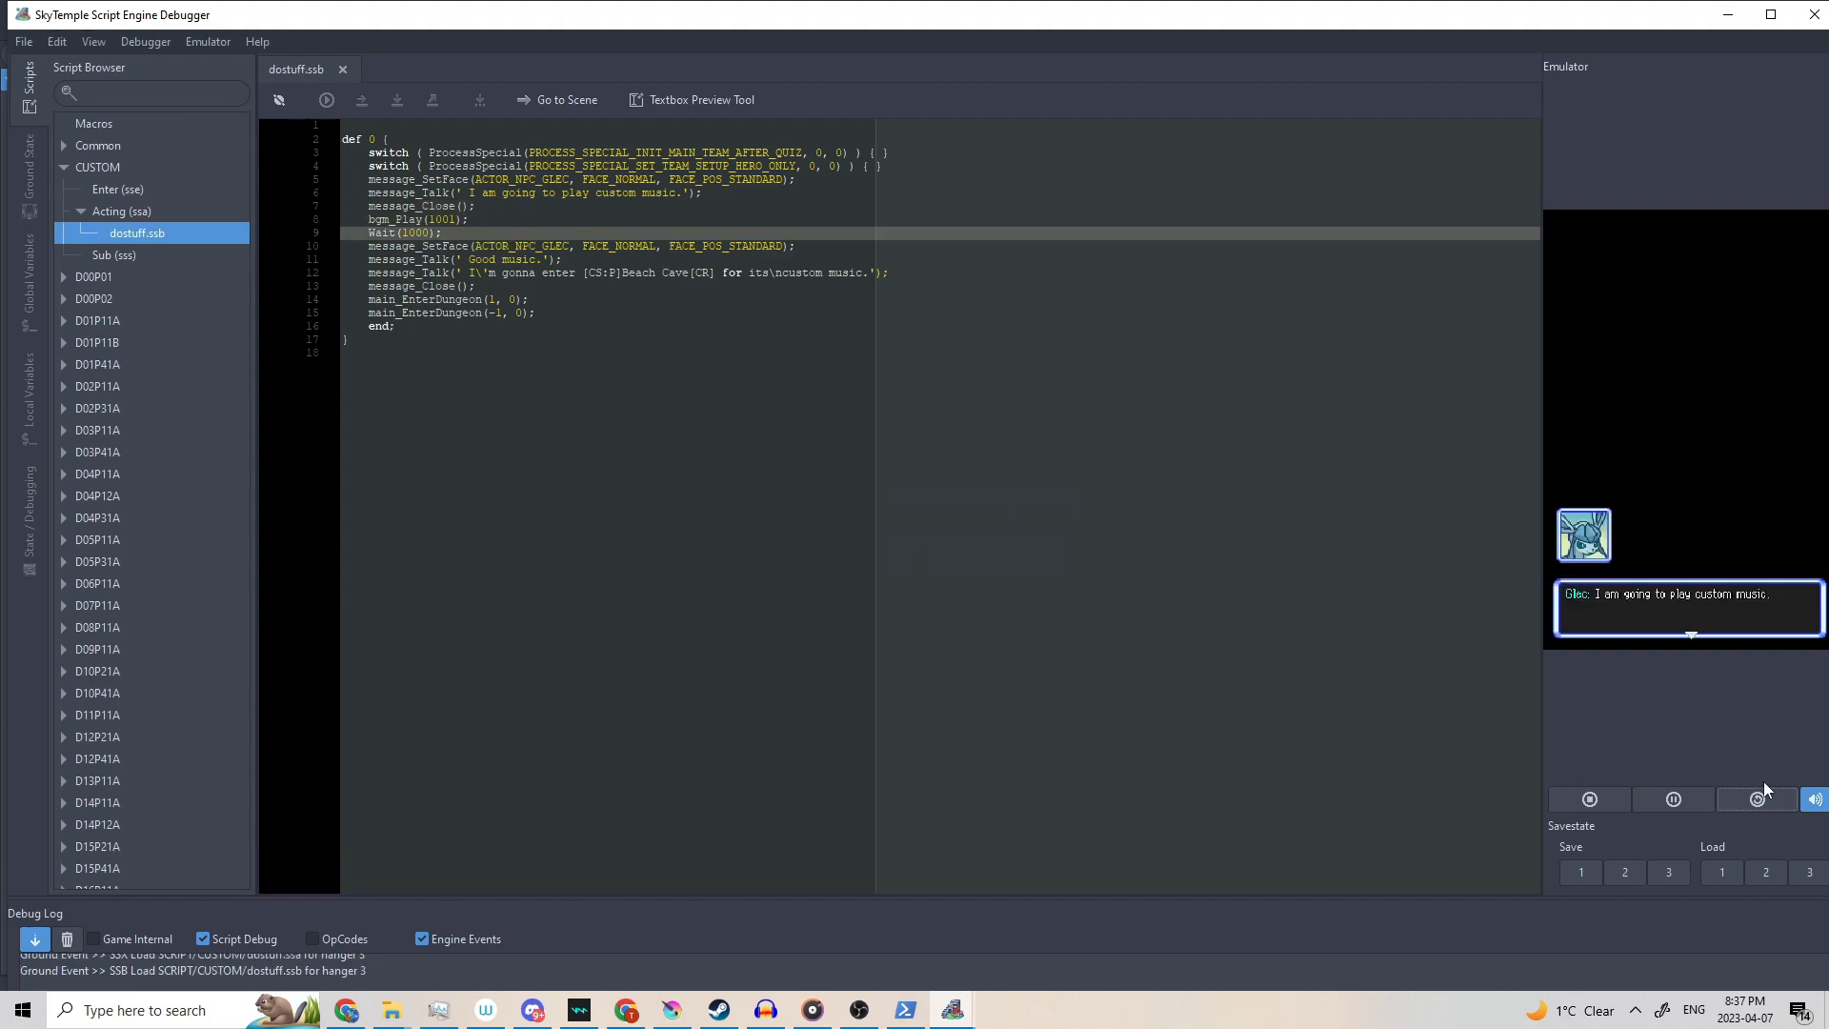
Advance the opening dialogue, pause the game, and bring File Explorer onto this screen.
key("x")
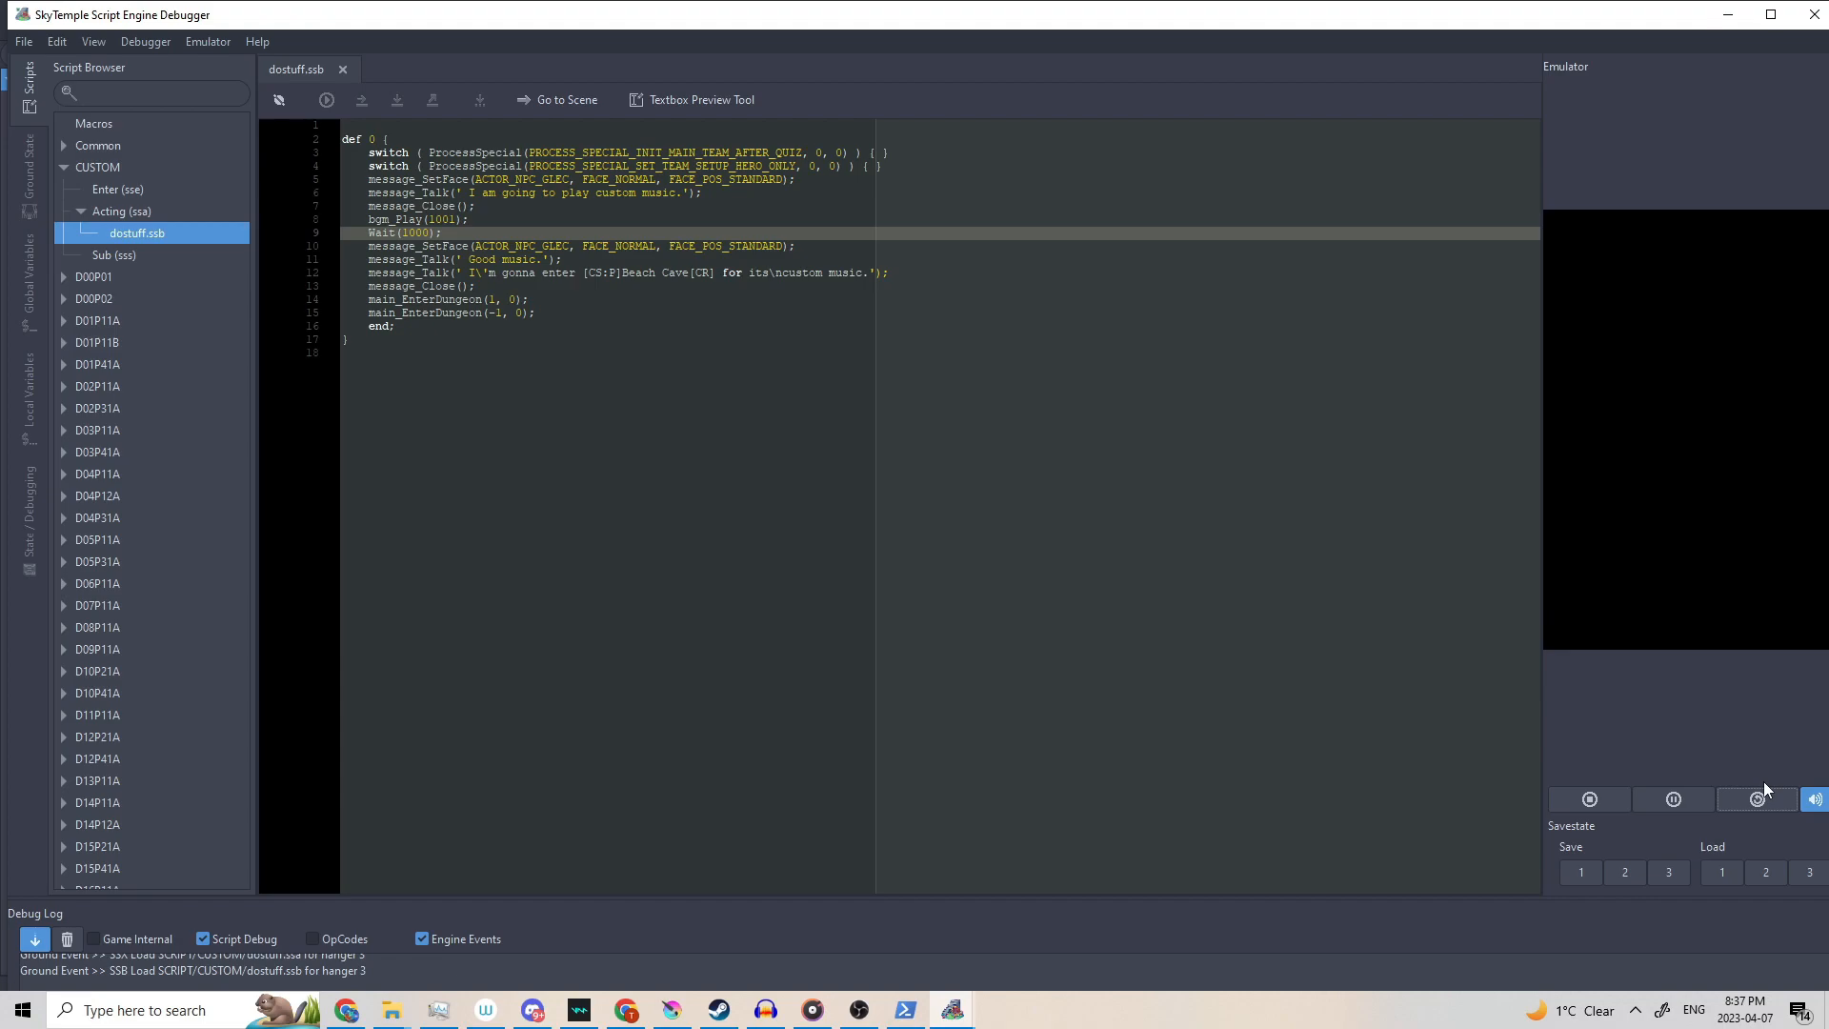
left_click(1678, 791)
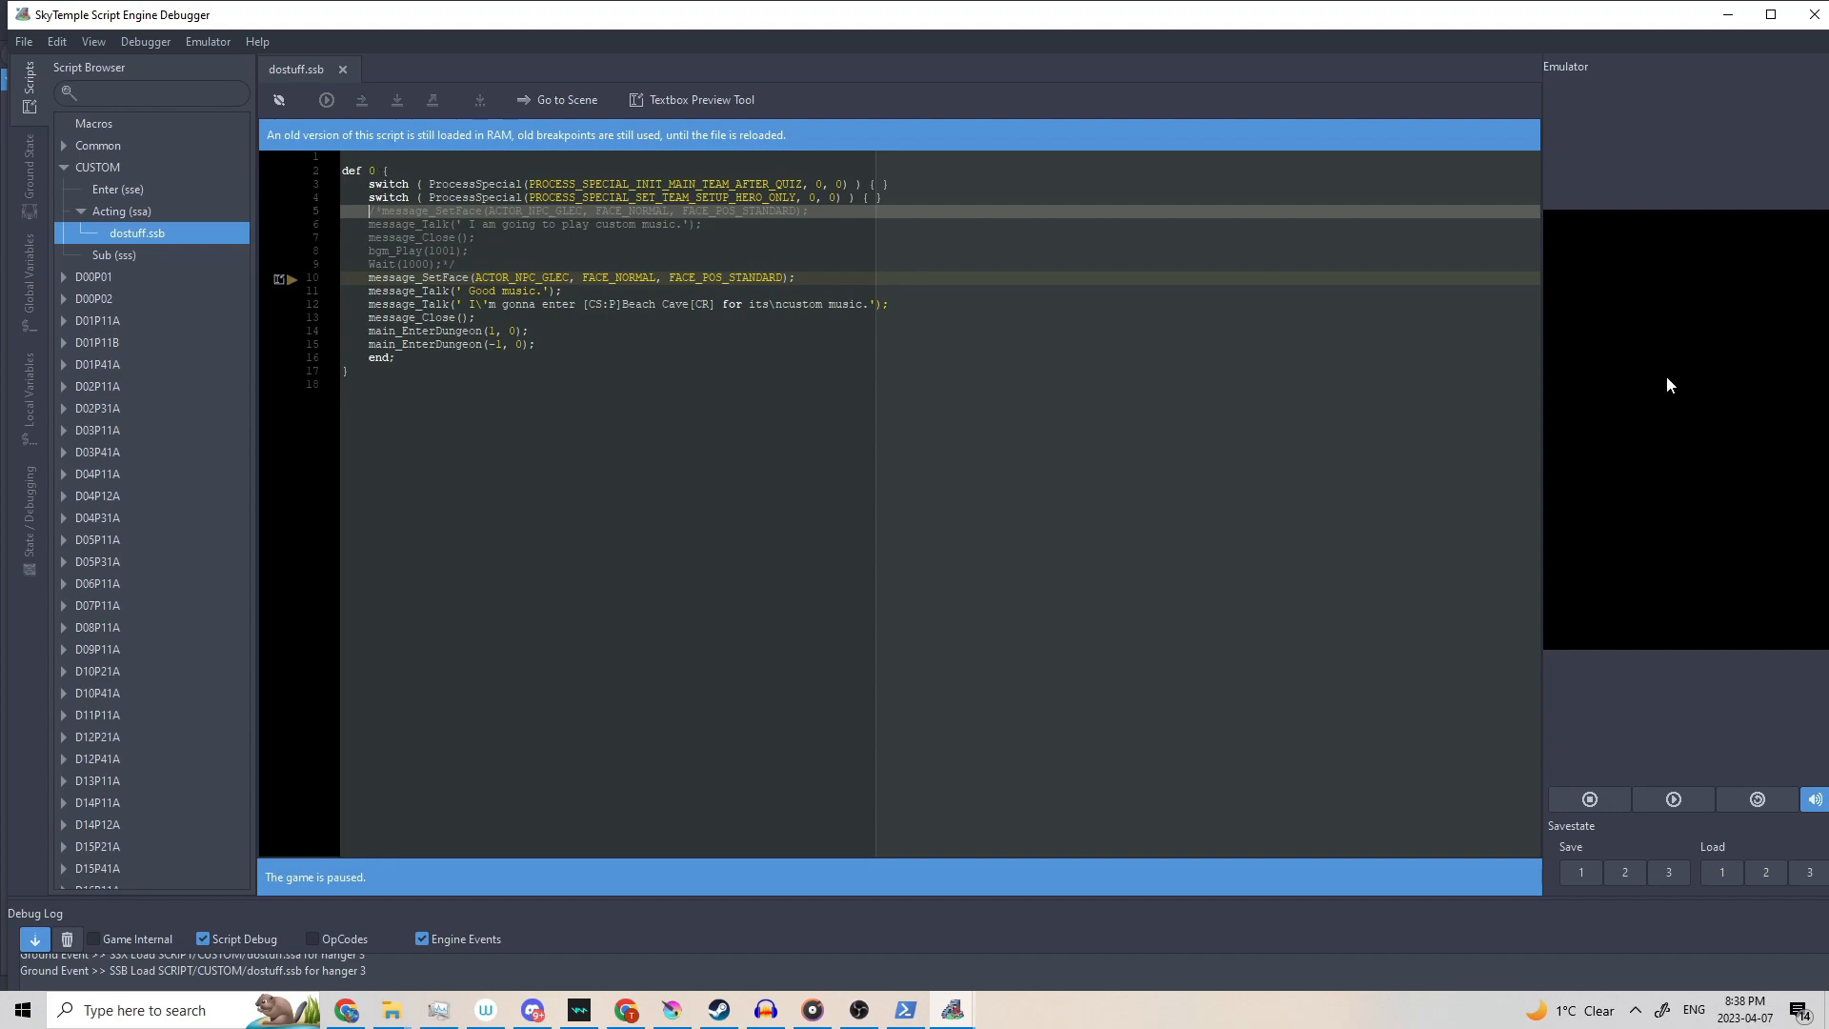
left_click_drag(1827, 190, 1120, 184)
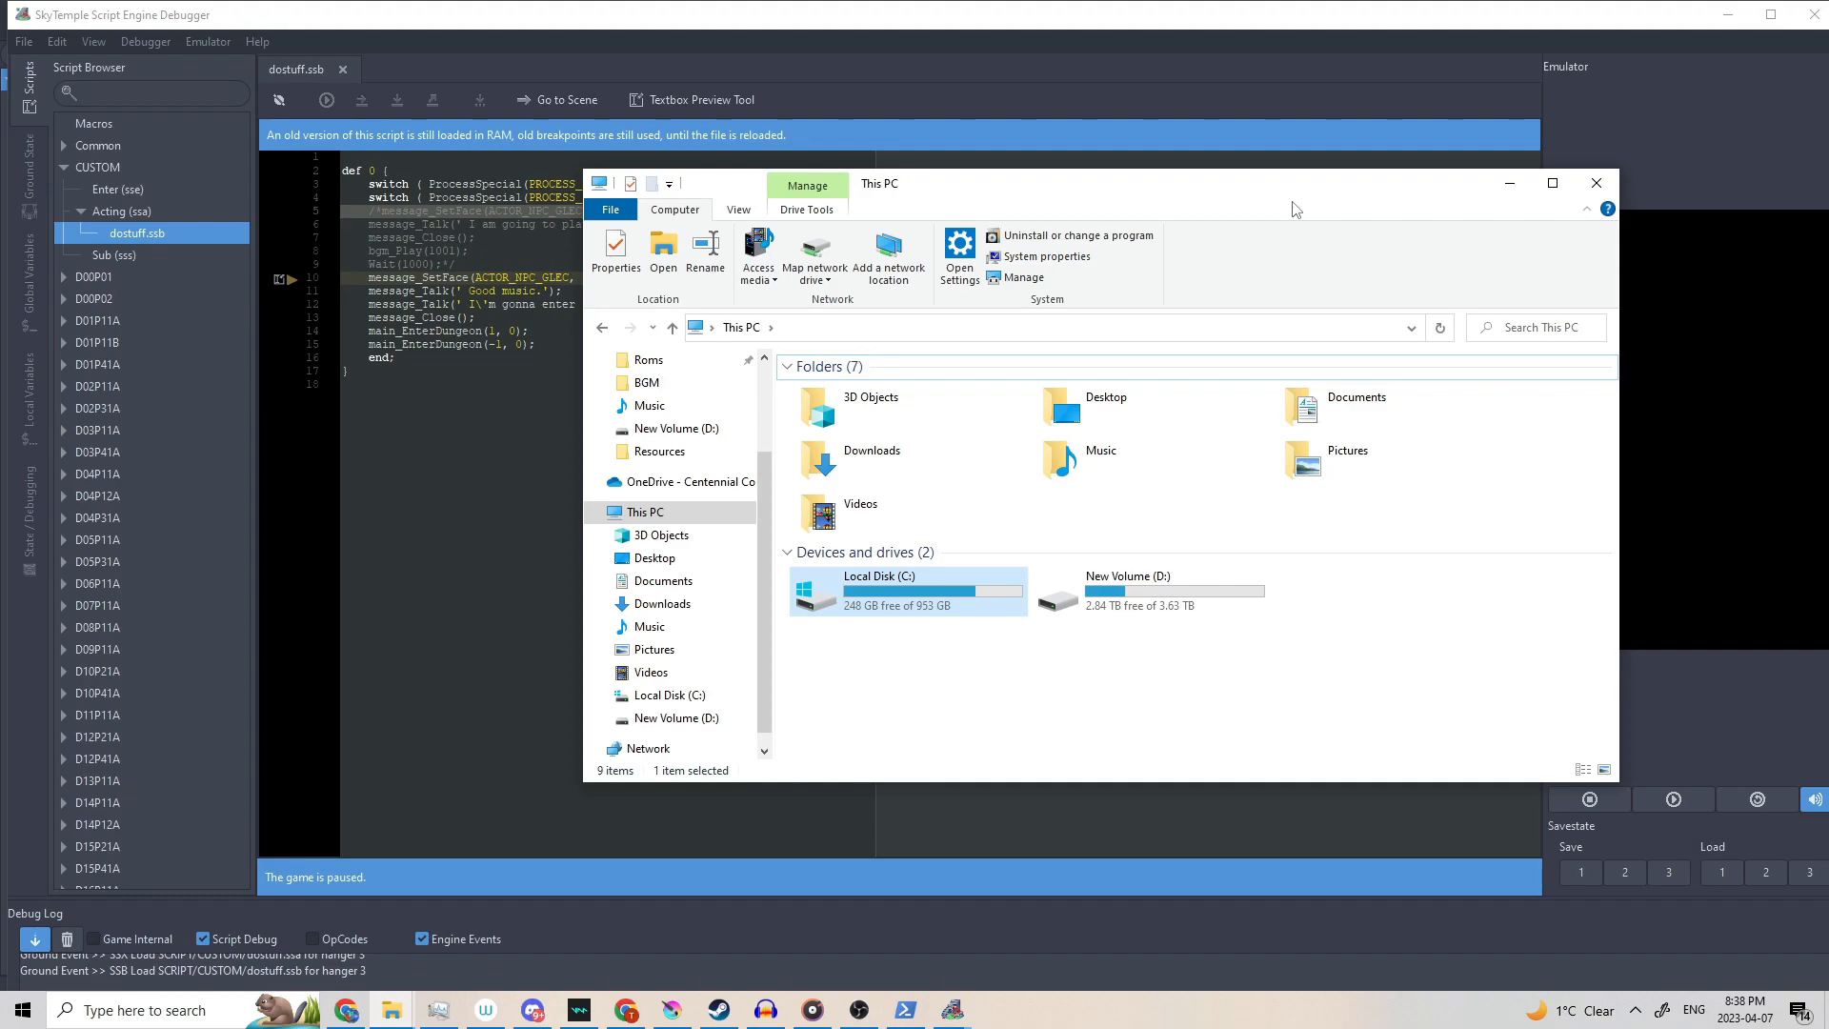
Browse to C:\Program Files\SkyTemple1.4\skytemple_files\_resources\ppmdu_config.
left_click(1048, 729)
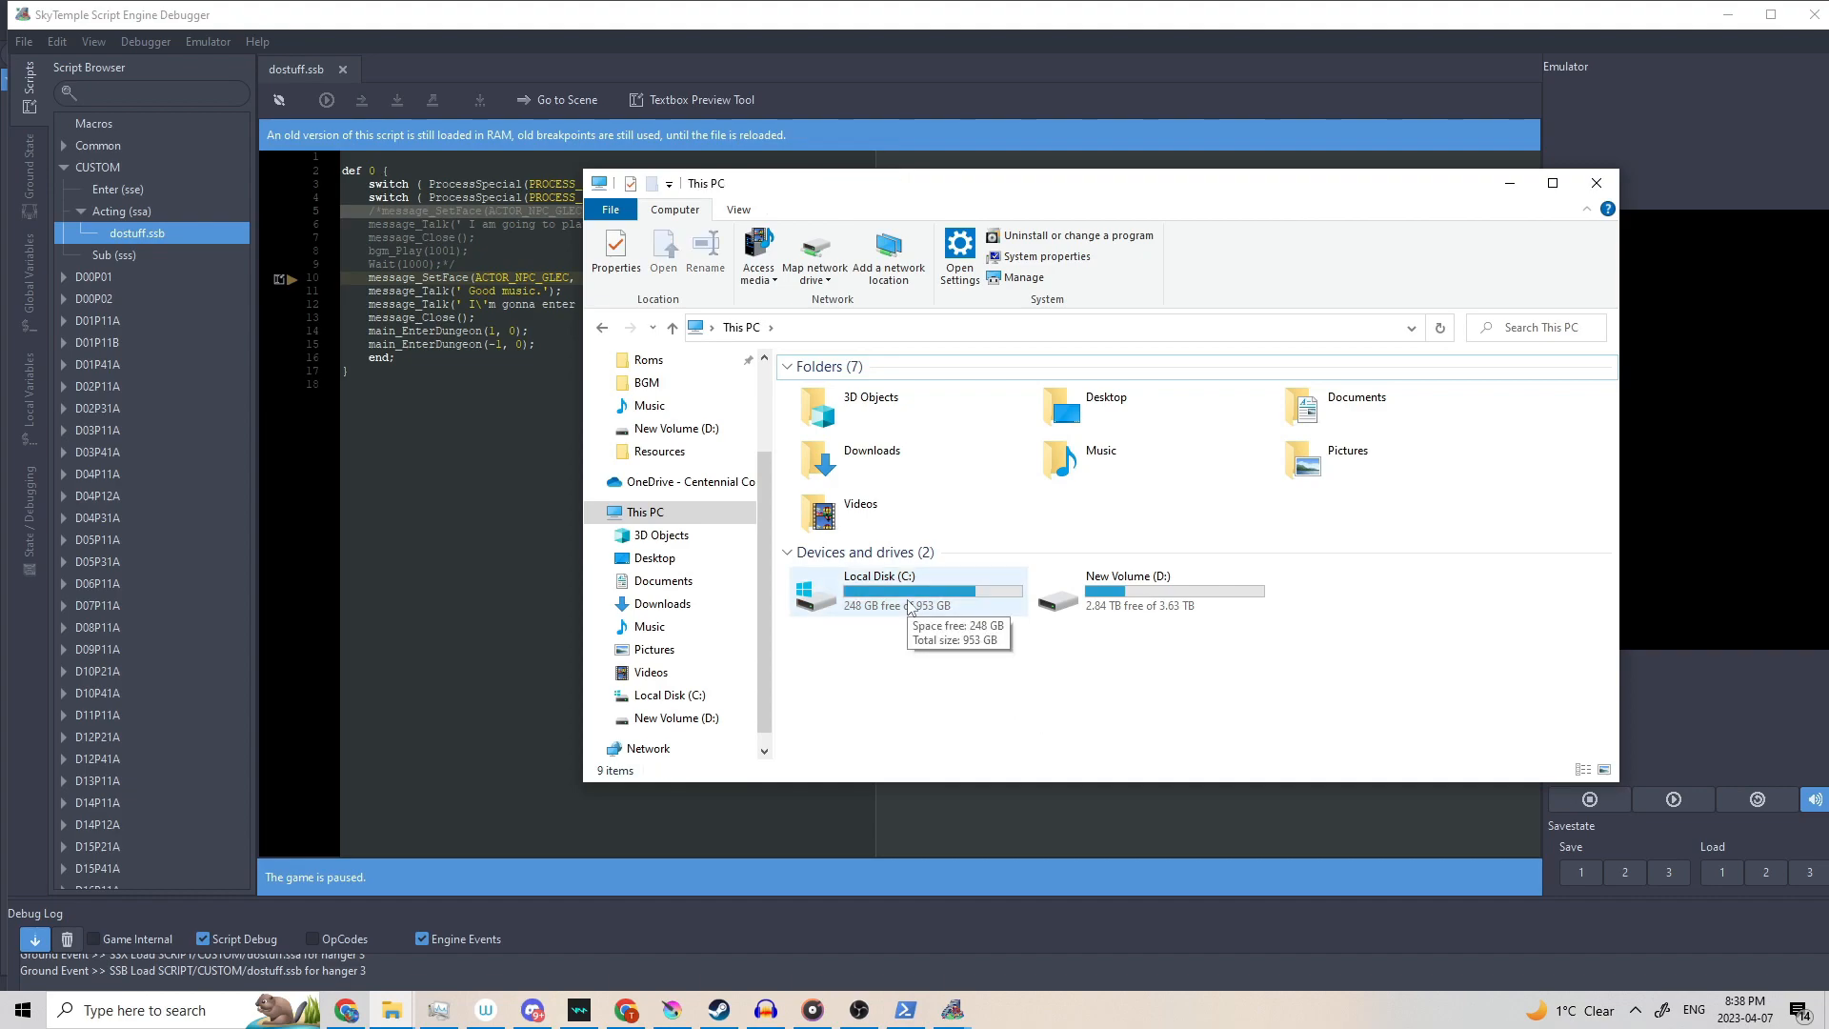
double_click(953, 609)
double_click(906, 461)
scroll(951, 572, "down", 10)
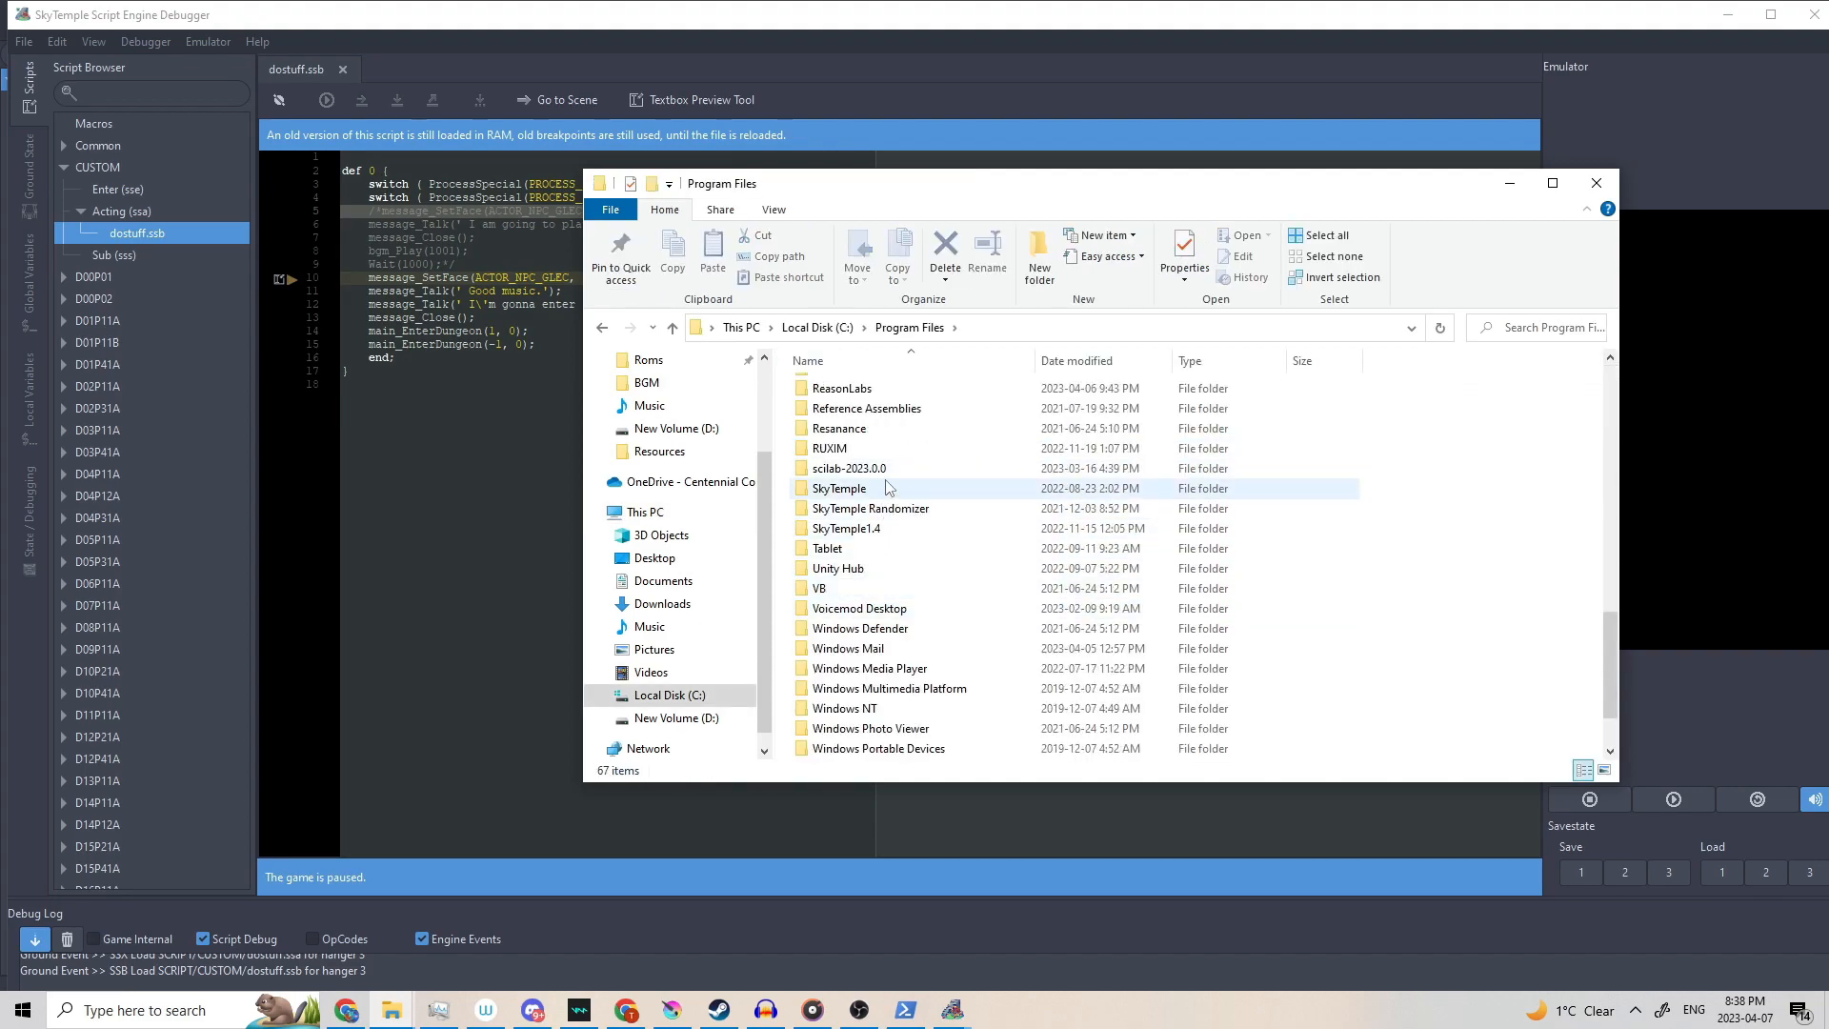
left_click(884, 536)
double_click(884, 539)
scroll(904, 543, "down", 15)
left_click(924, 546)
double_click(915, 553)
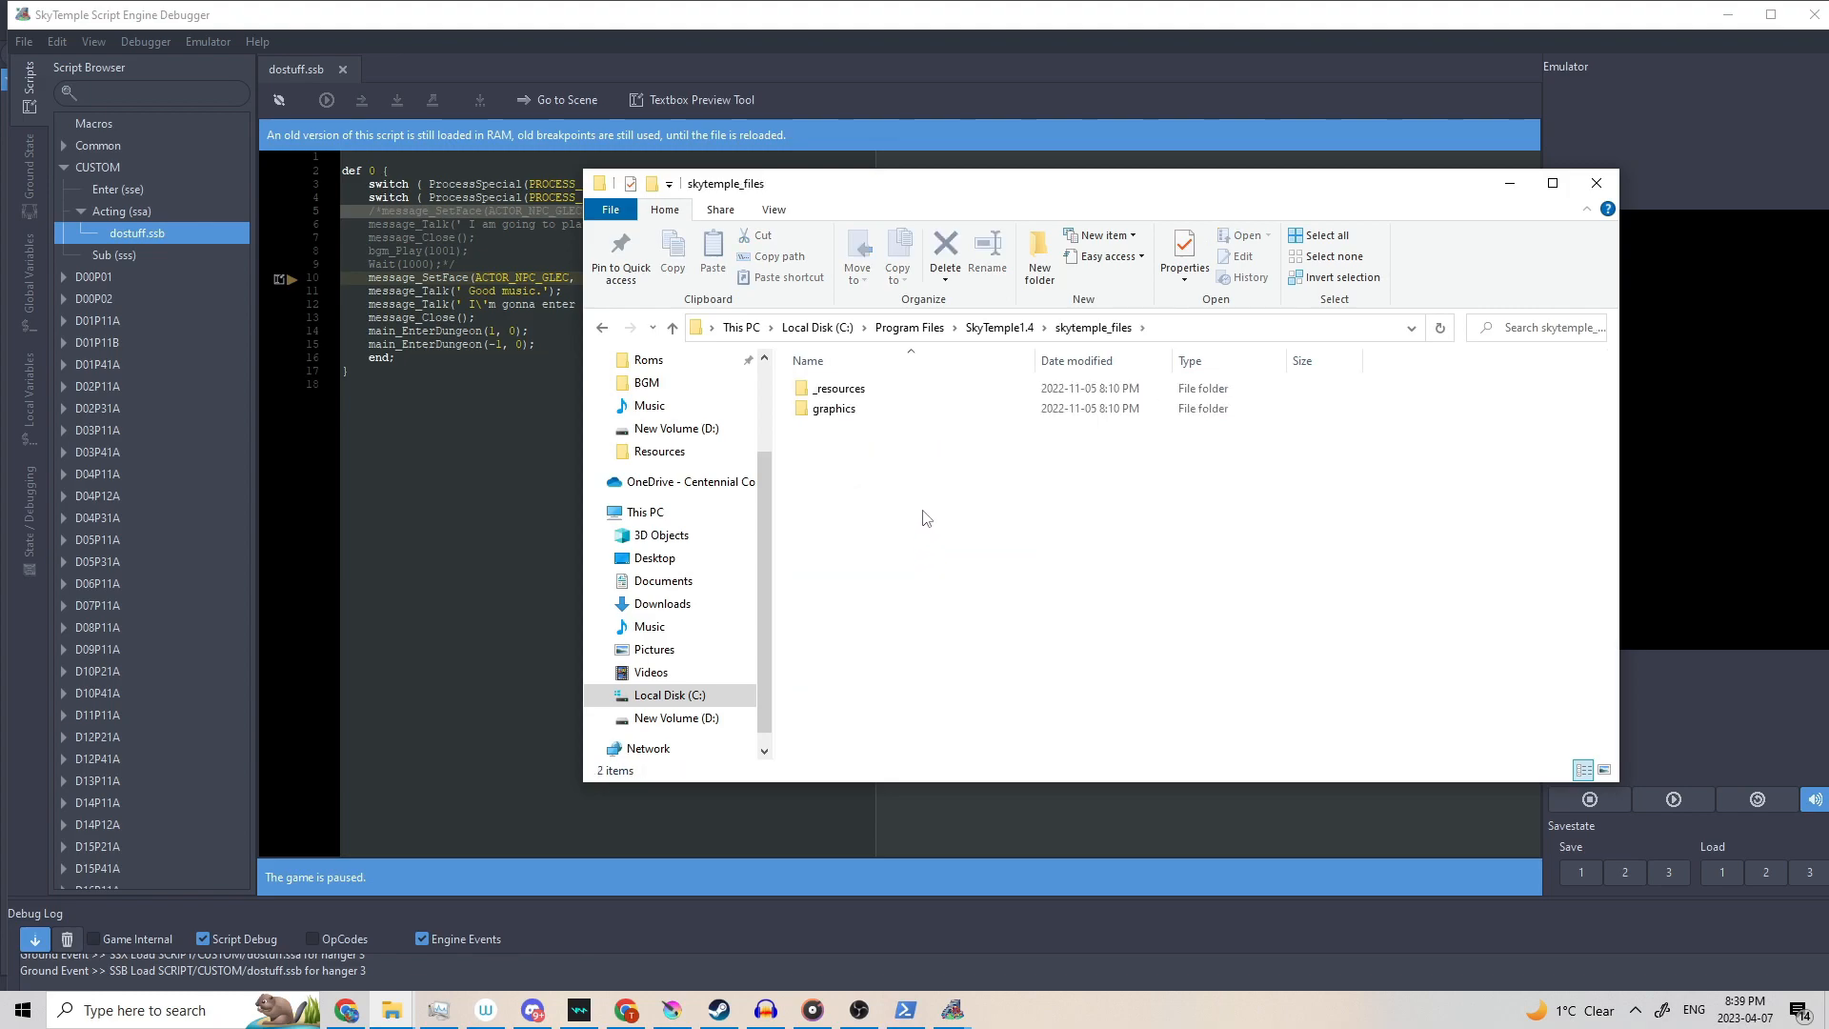
double_click(862, 391)
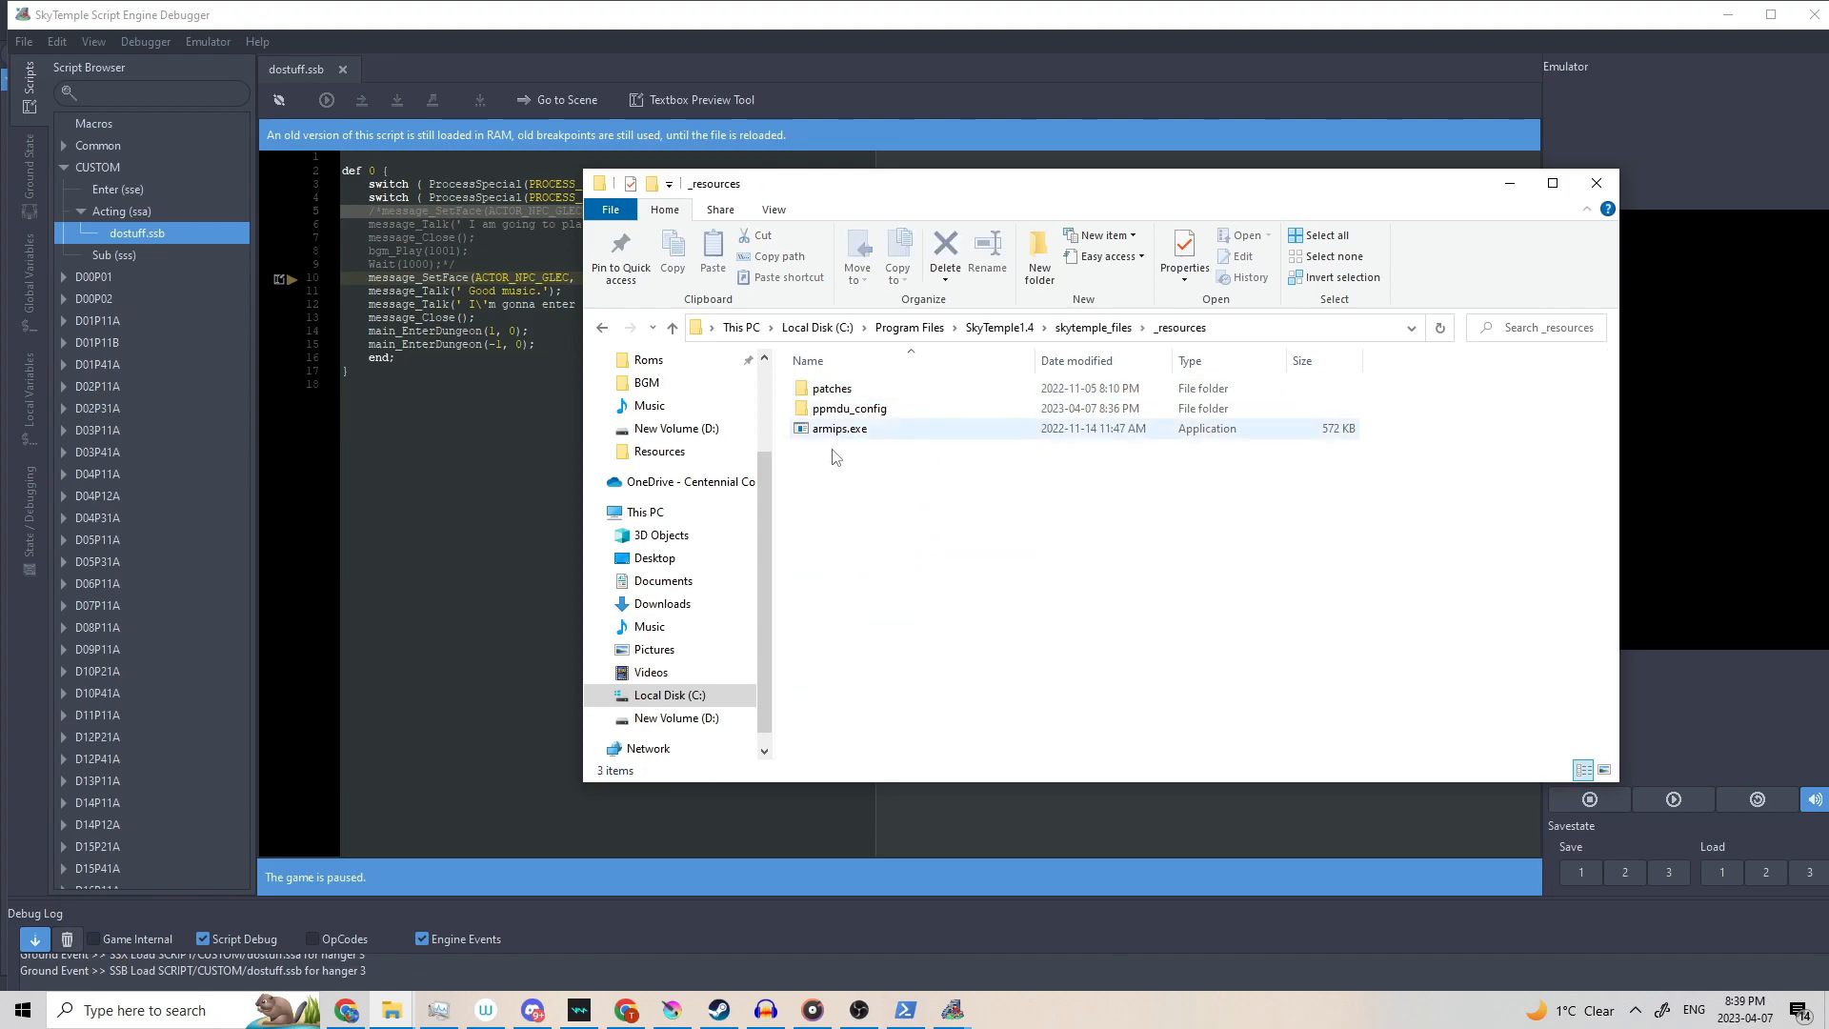
double_click(877, 411)
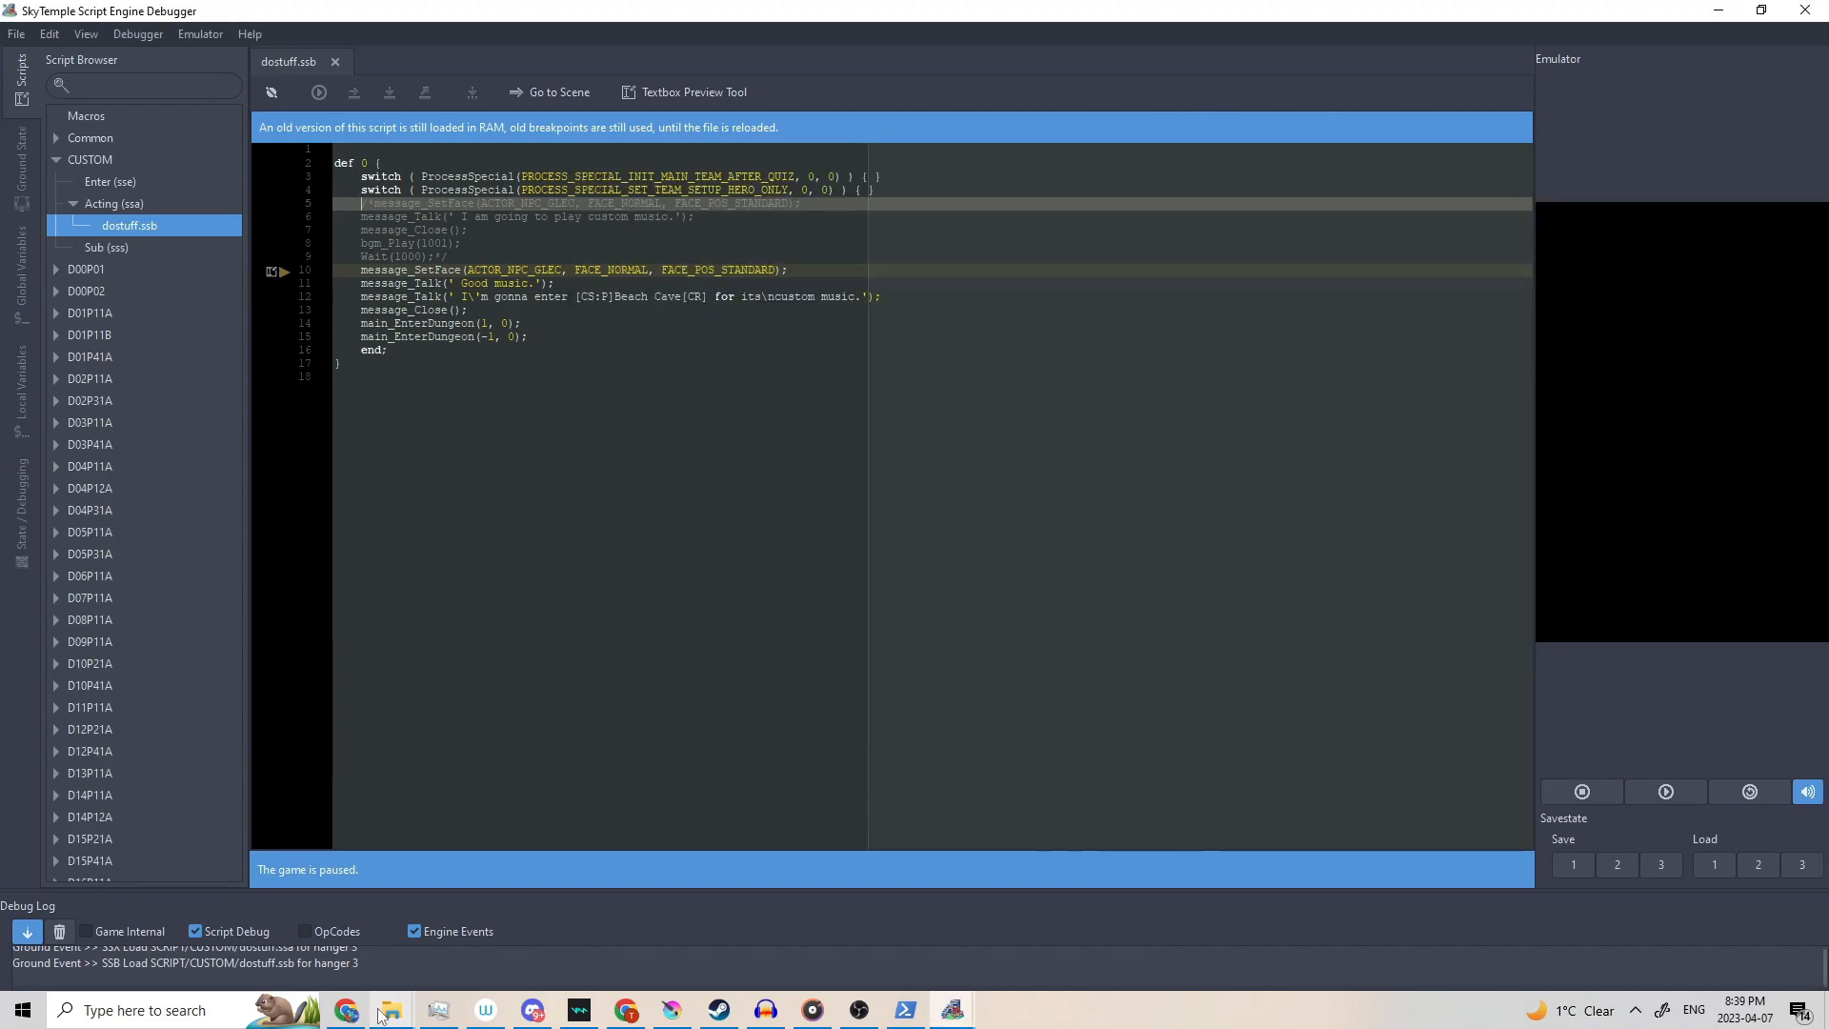
Open pmd2scriptdata.xml for editing in Notepad.
left_click(392, 1009)
left_click(558, 905)
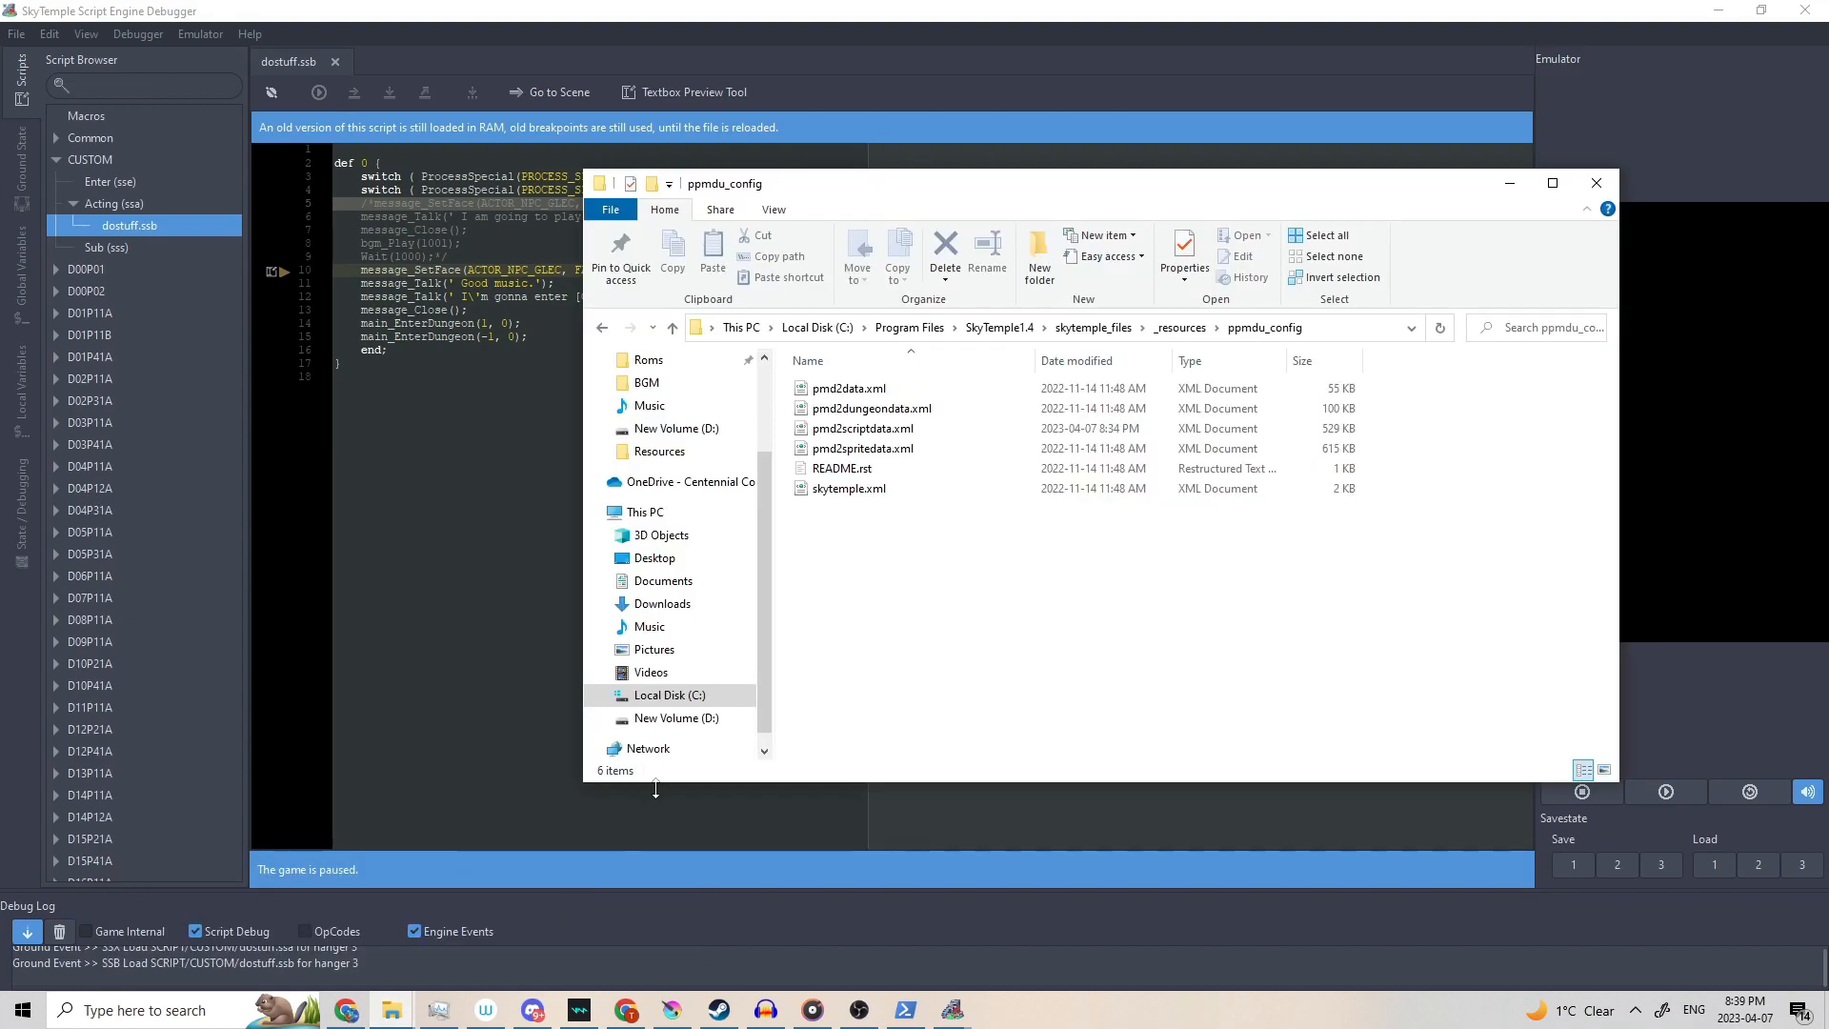
left_click(914, 431)
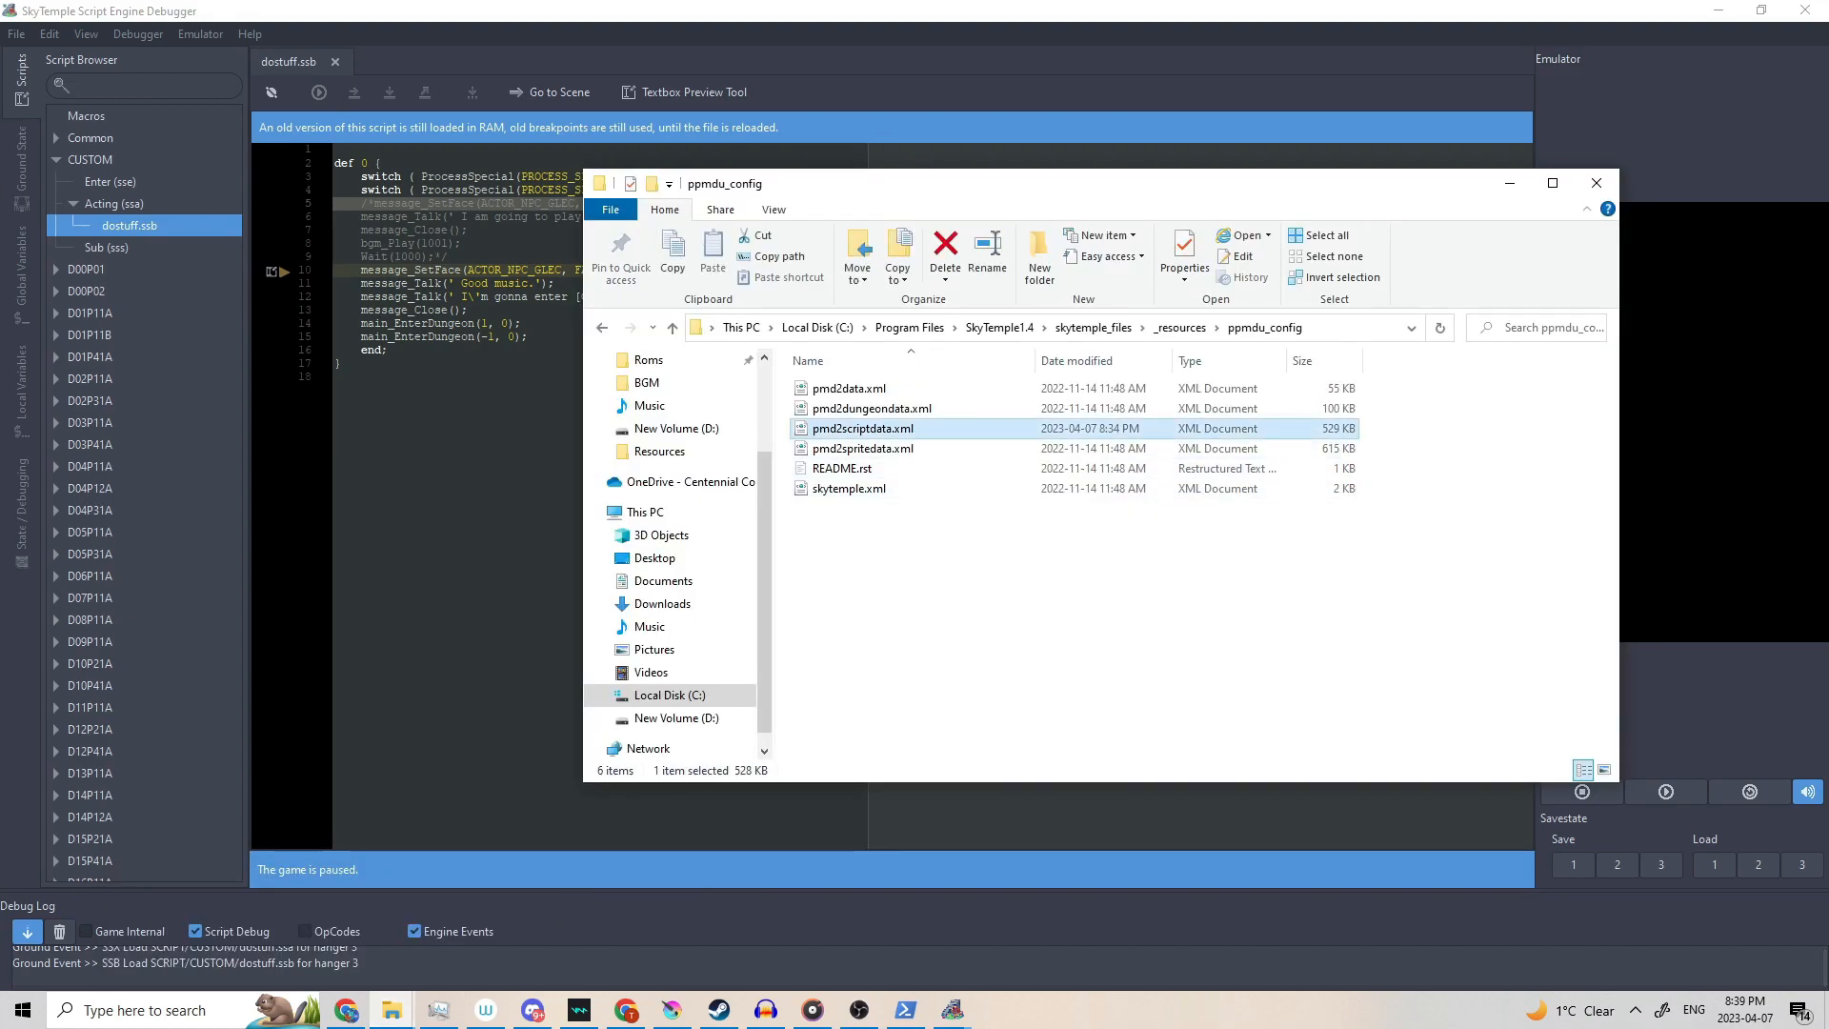
right_click(1049, 427)
left_click(930, 465)
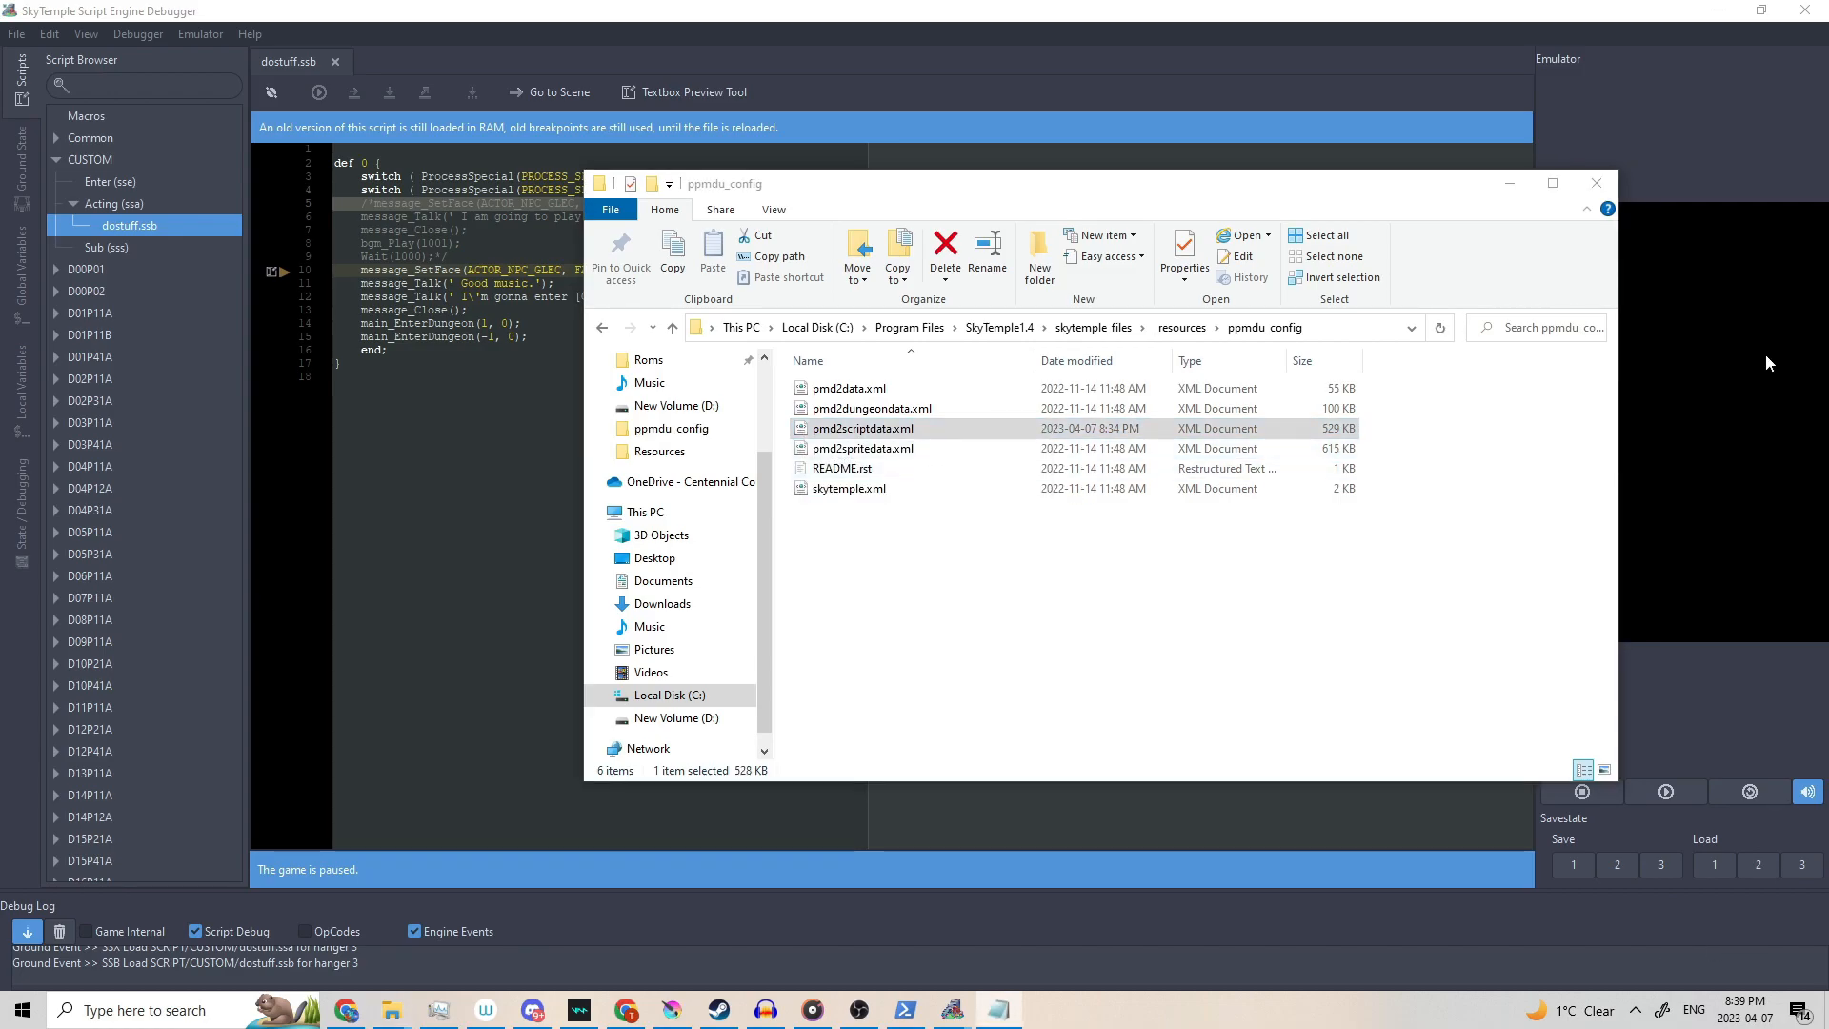
scroll(606, 295, "down", 8)
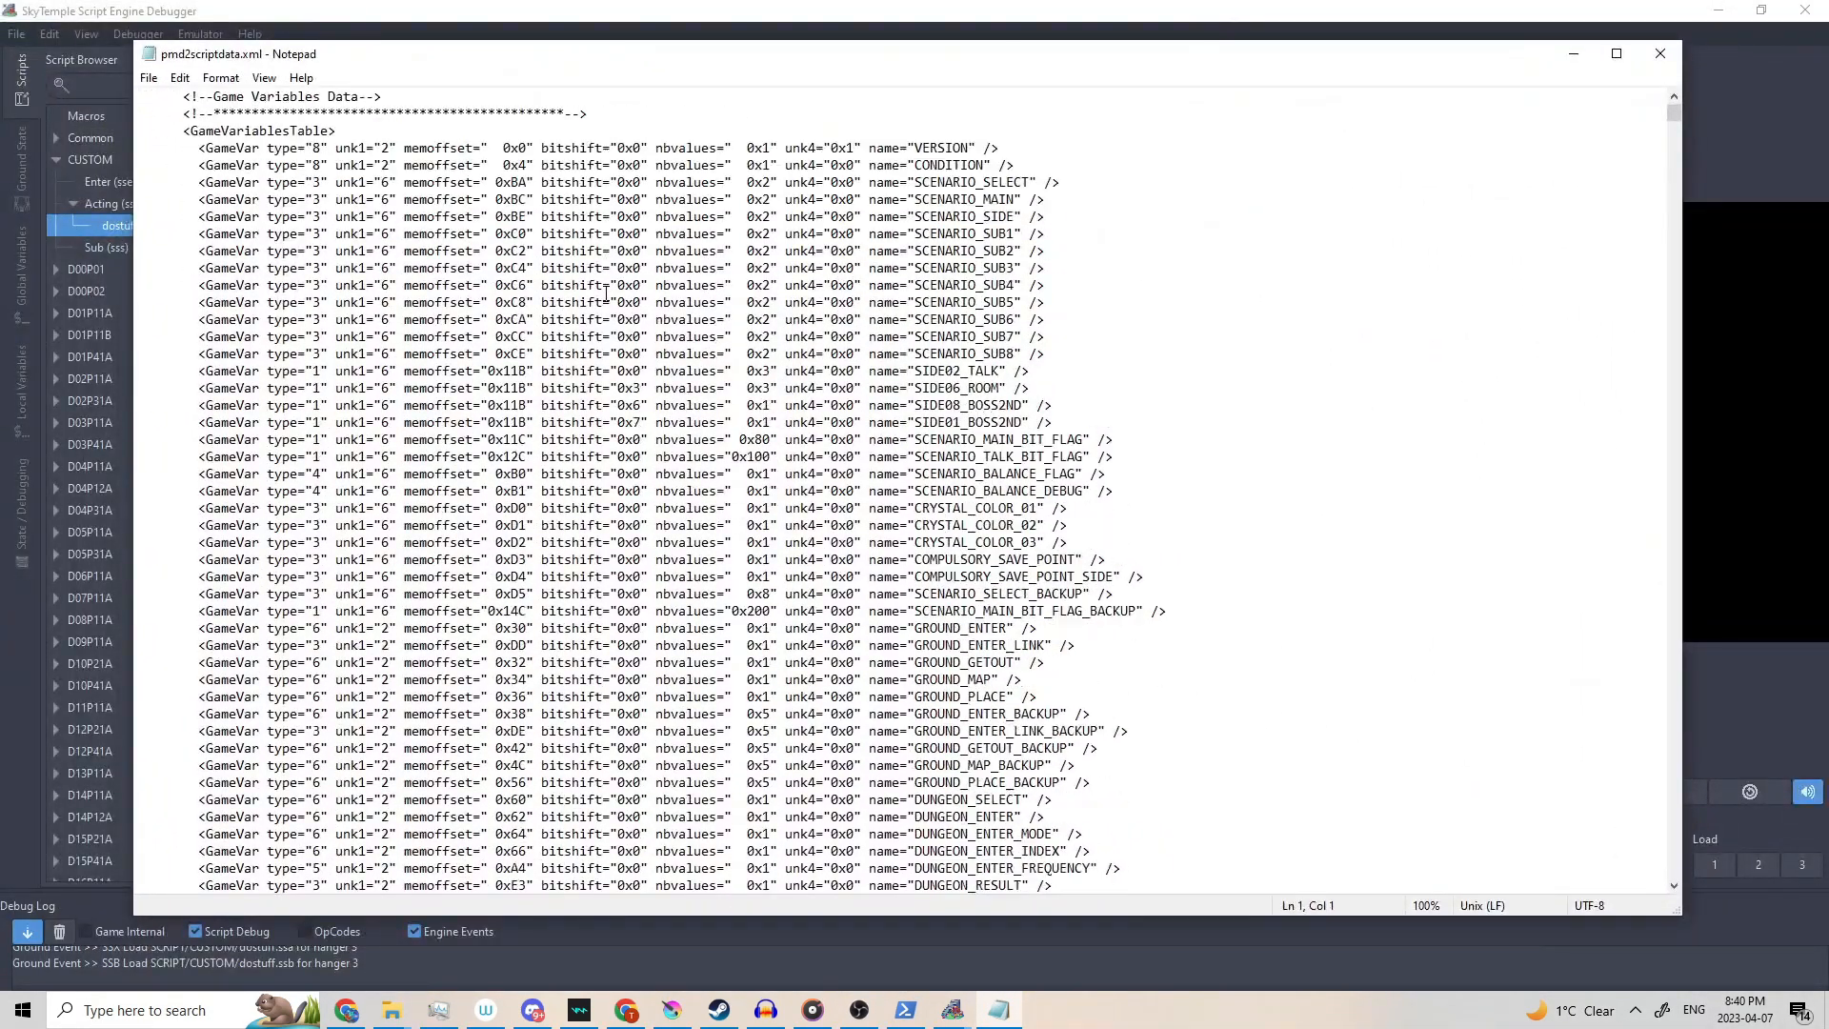
Find the 1000 Bgm entry in pmd2scriptdata.xml and select the 1001 value below it.
scroll(606, 296, "down", 5)
left_click(752, 409)
key("ctrl+f")
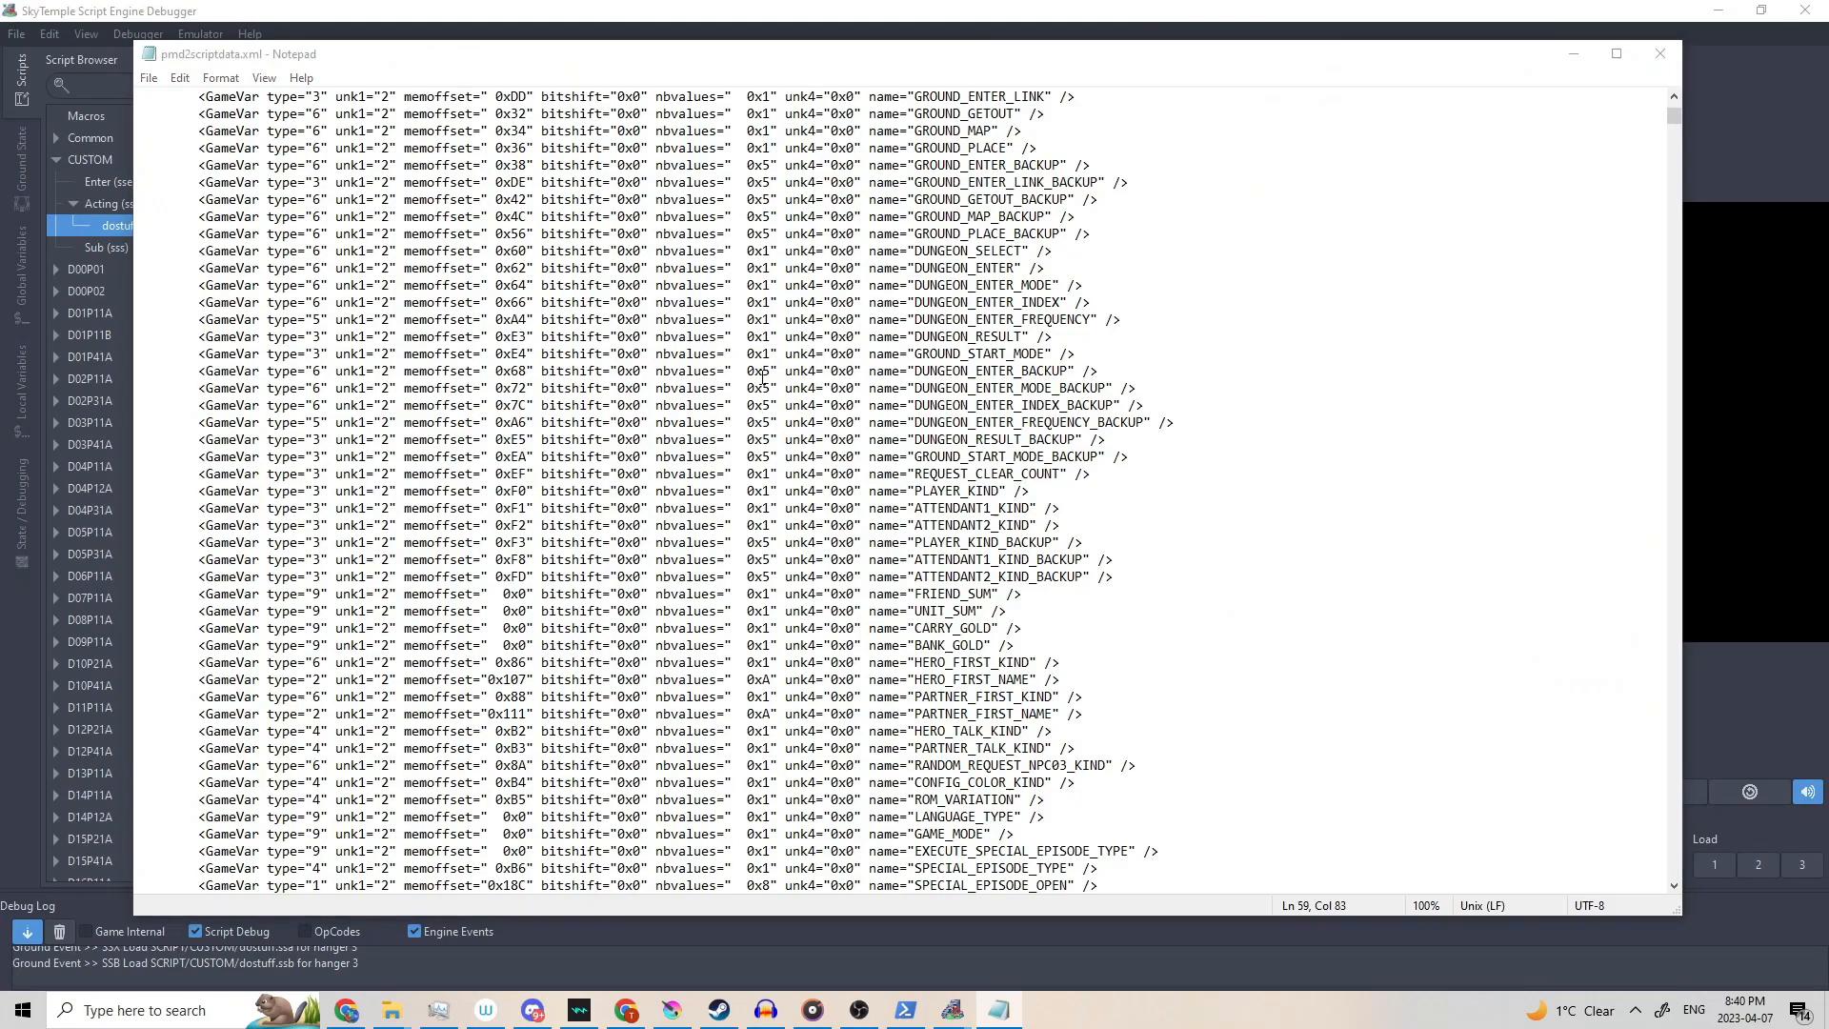
type("1000")
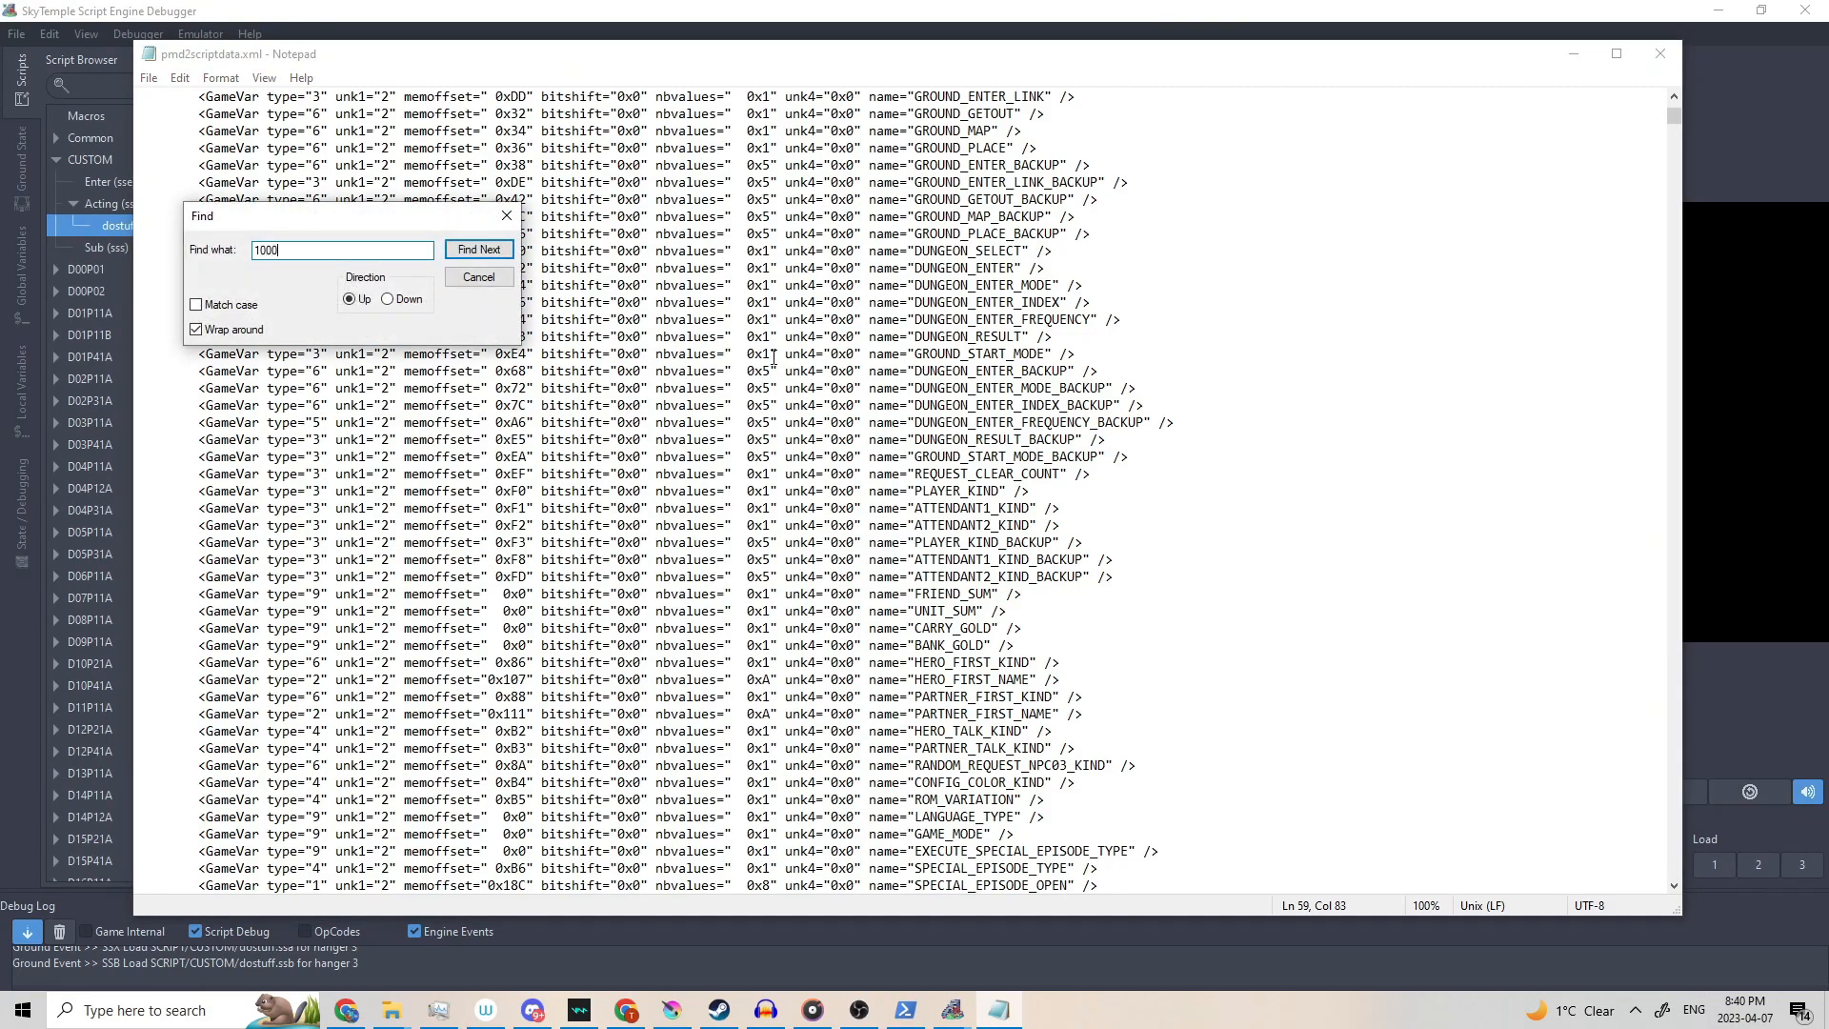
key("Return")
scroll(666, 421, "down", 5)
left_click(507, 215)
left_click(484, 607)
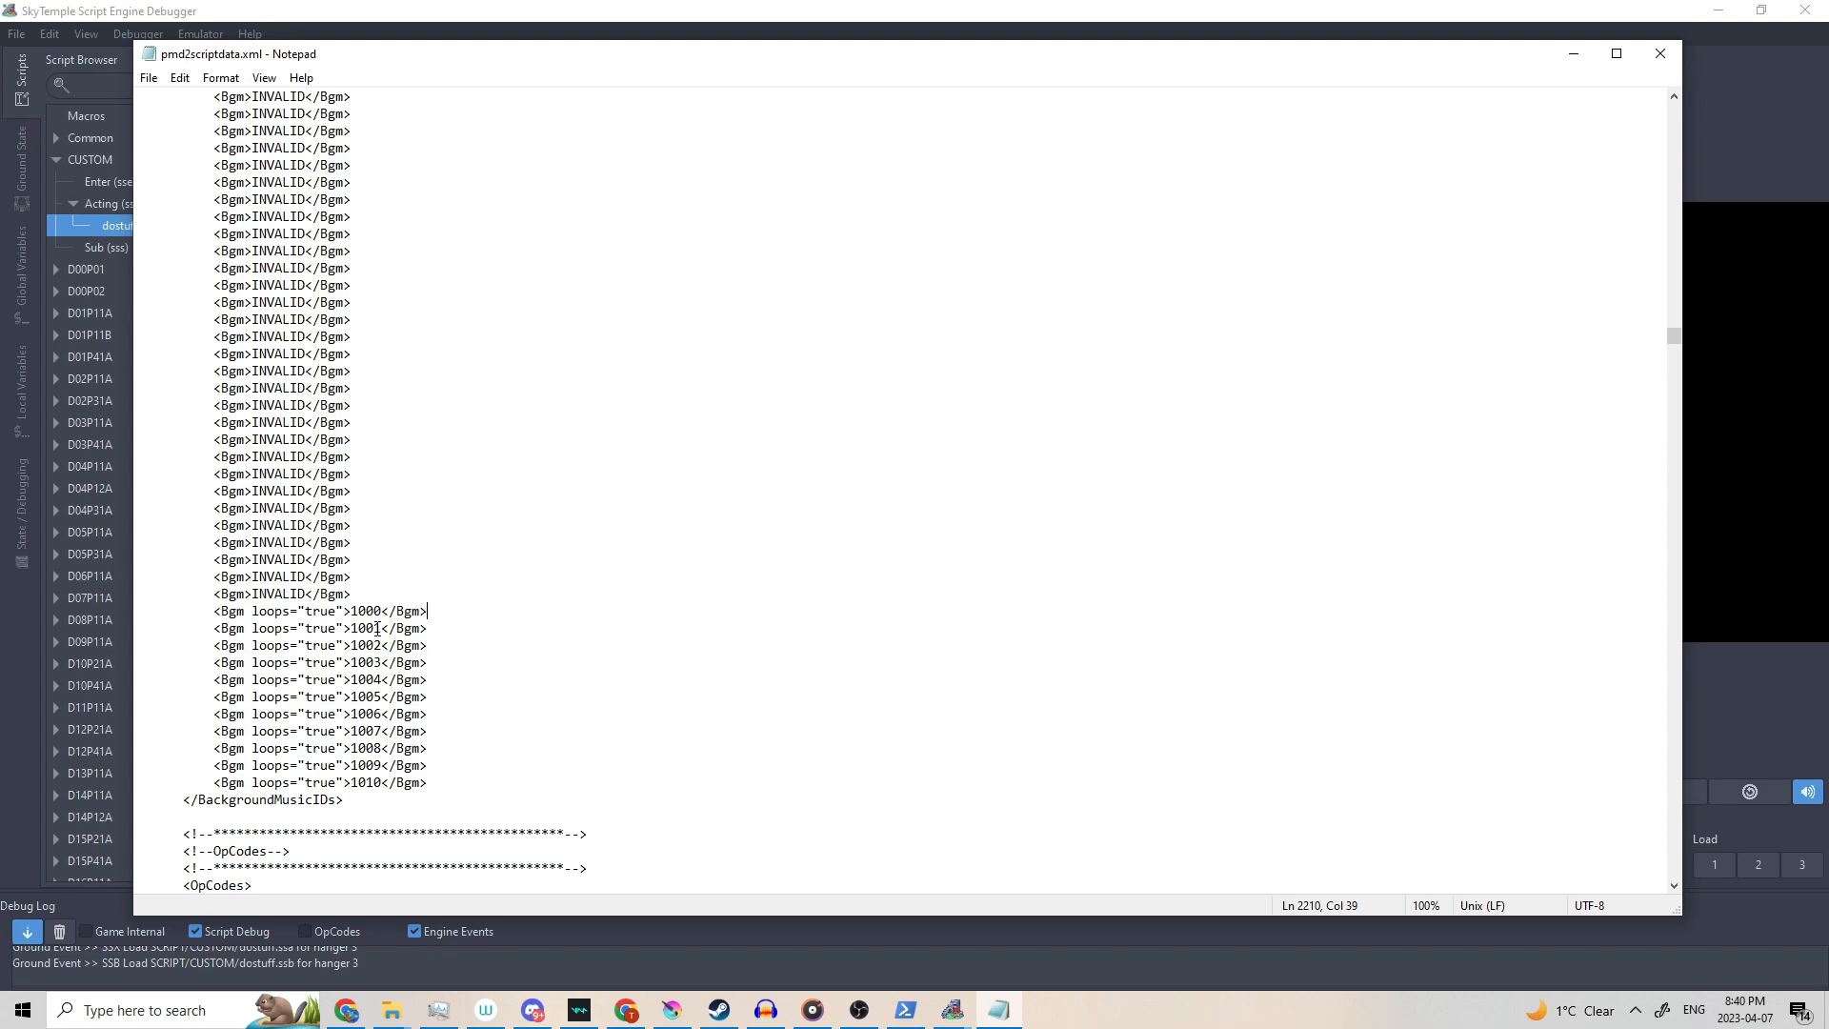
left_click_drag(382, 627, 349, 628)
Replace the 1001 Bgm value with BlessingOfTheMoon and minimize Notepad.
left_click_drag(1674, 336, 1657, 292)
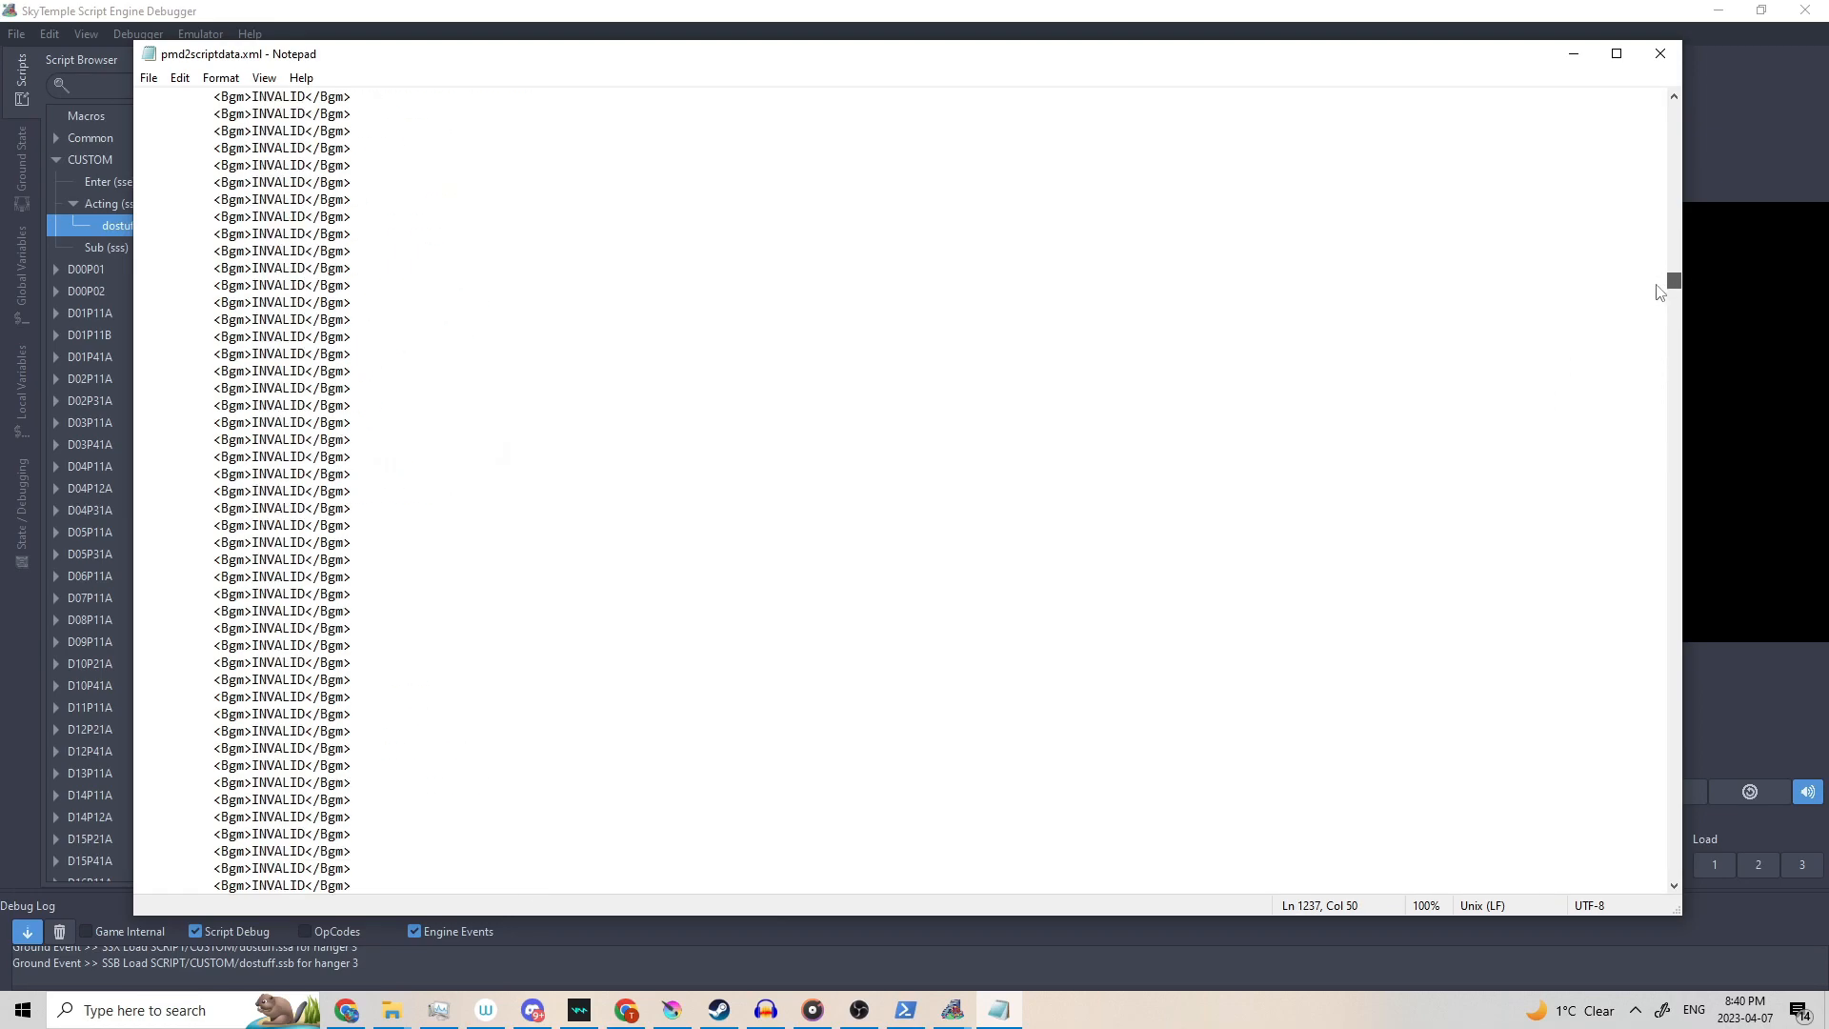
left_click_drag(591, 61, 333, 103)
scroll(953, 390, "down", 5)
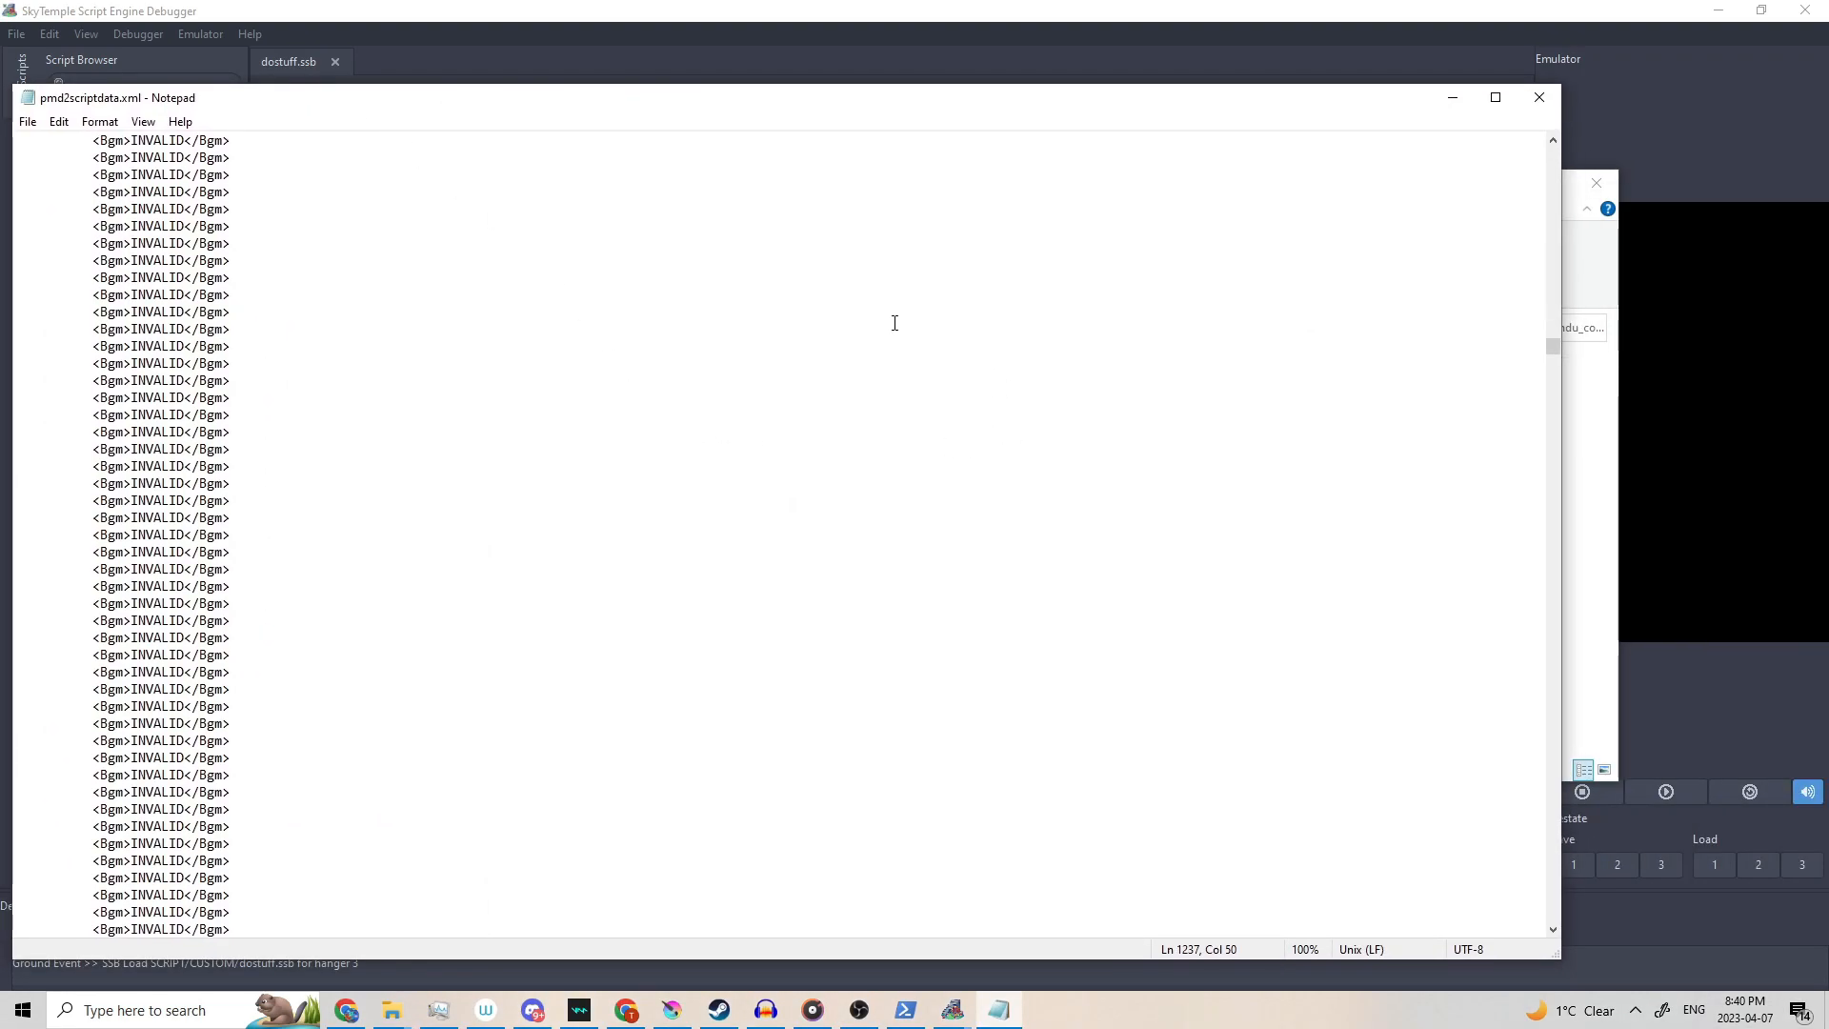
left_click_drag(1550, 359, 1554, 384)
scroll(994, 470, "up", 13)
left_click_drag(261, 621, 233, 624)
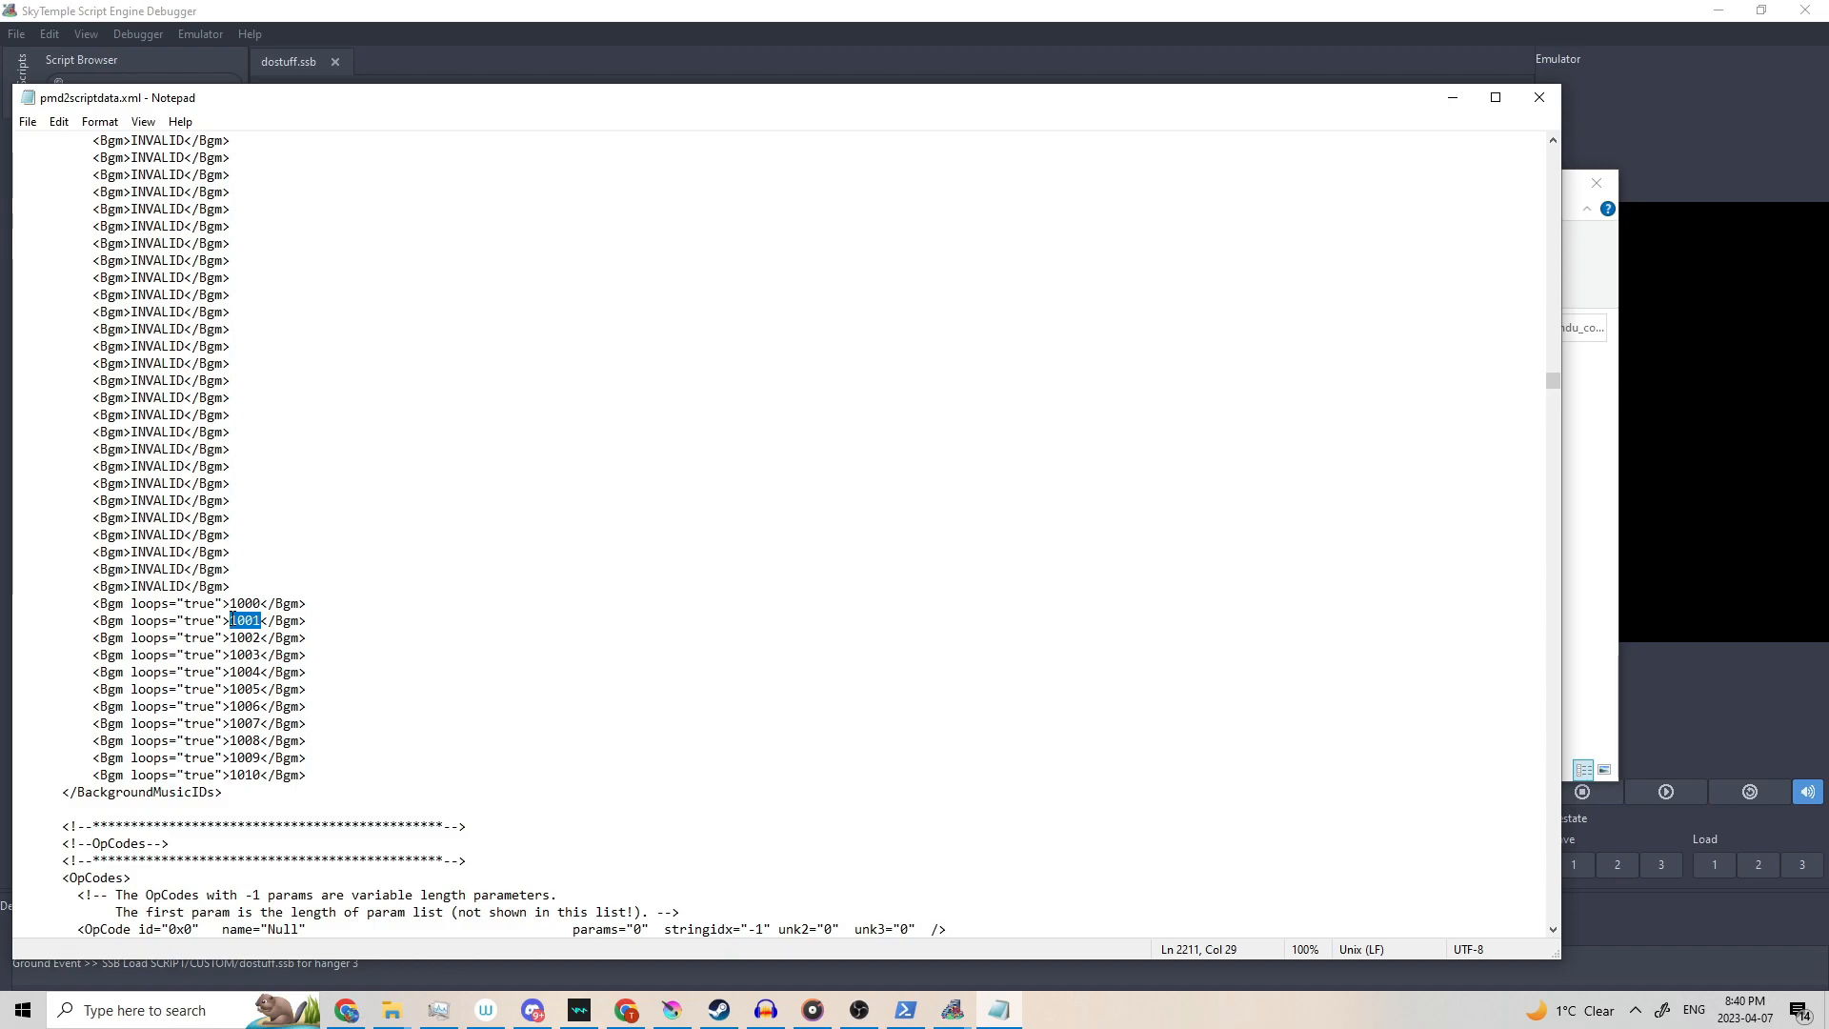
type("BlessingOfThe")
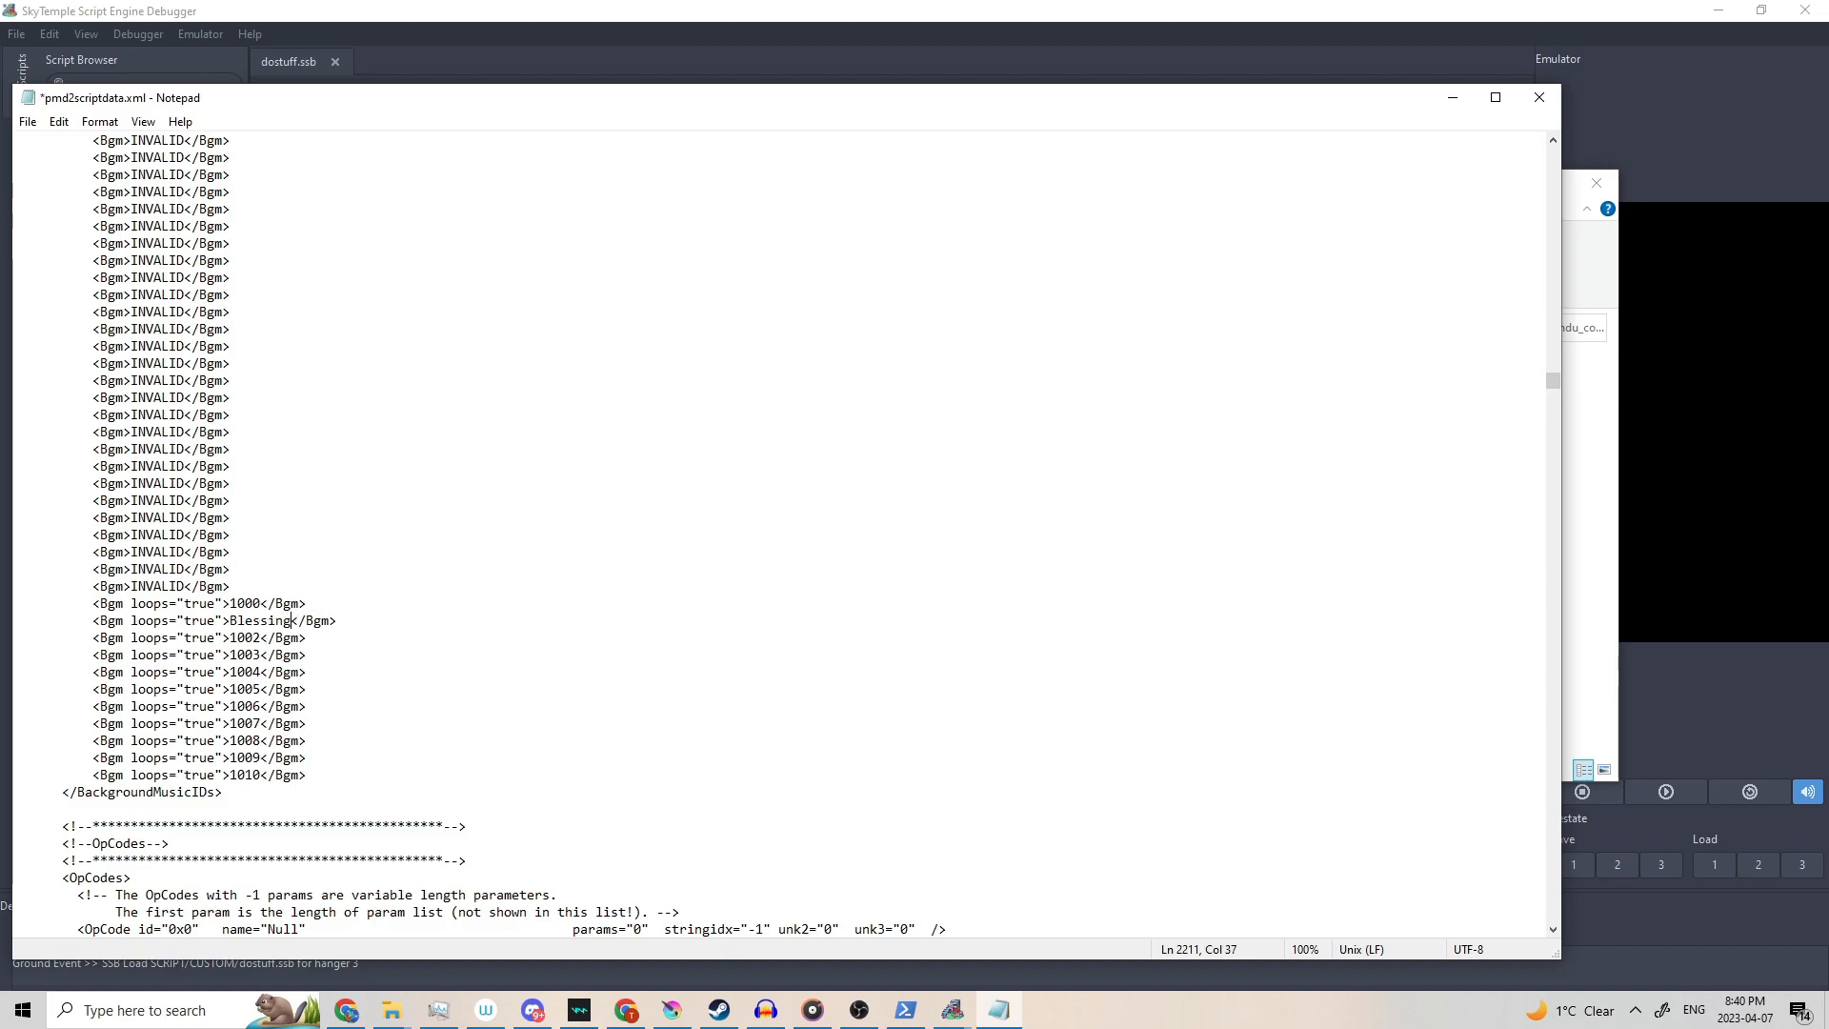
type("Moon")
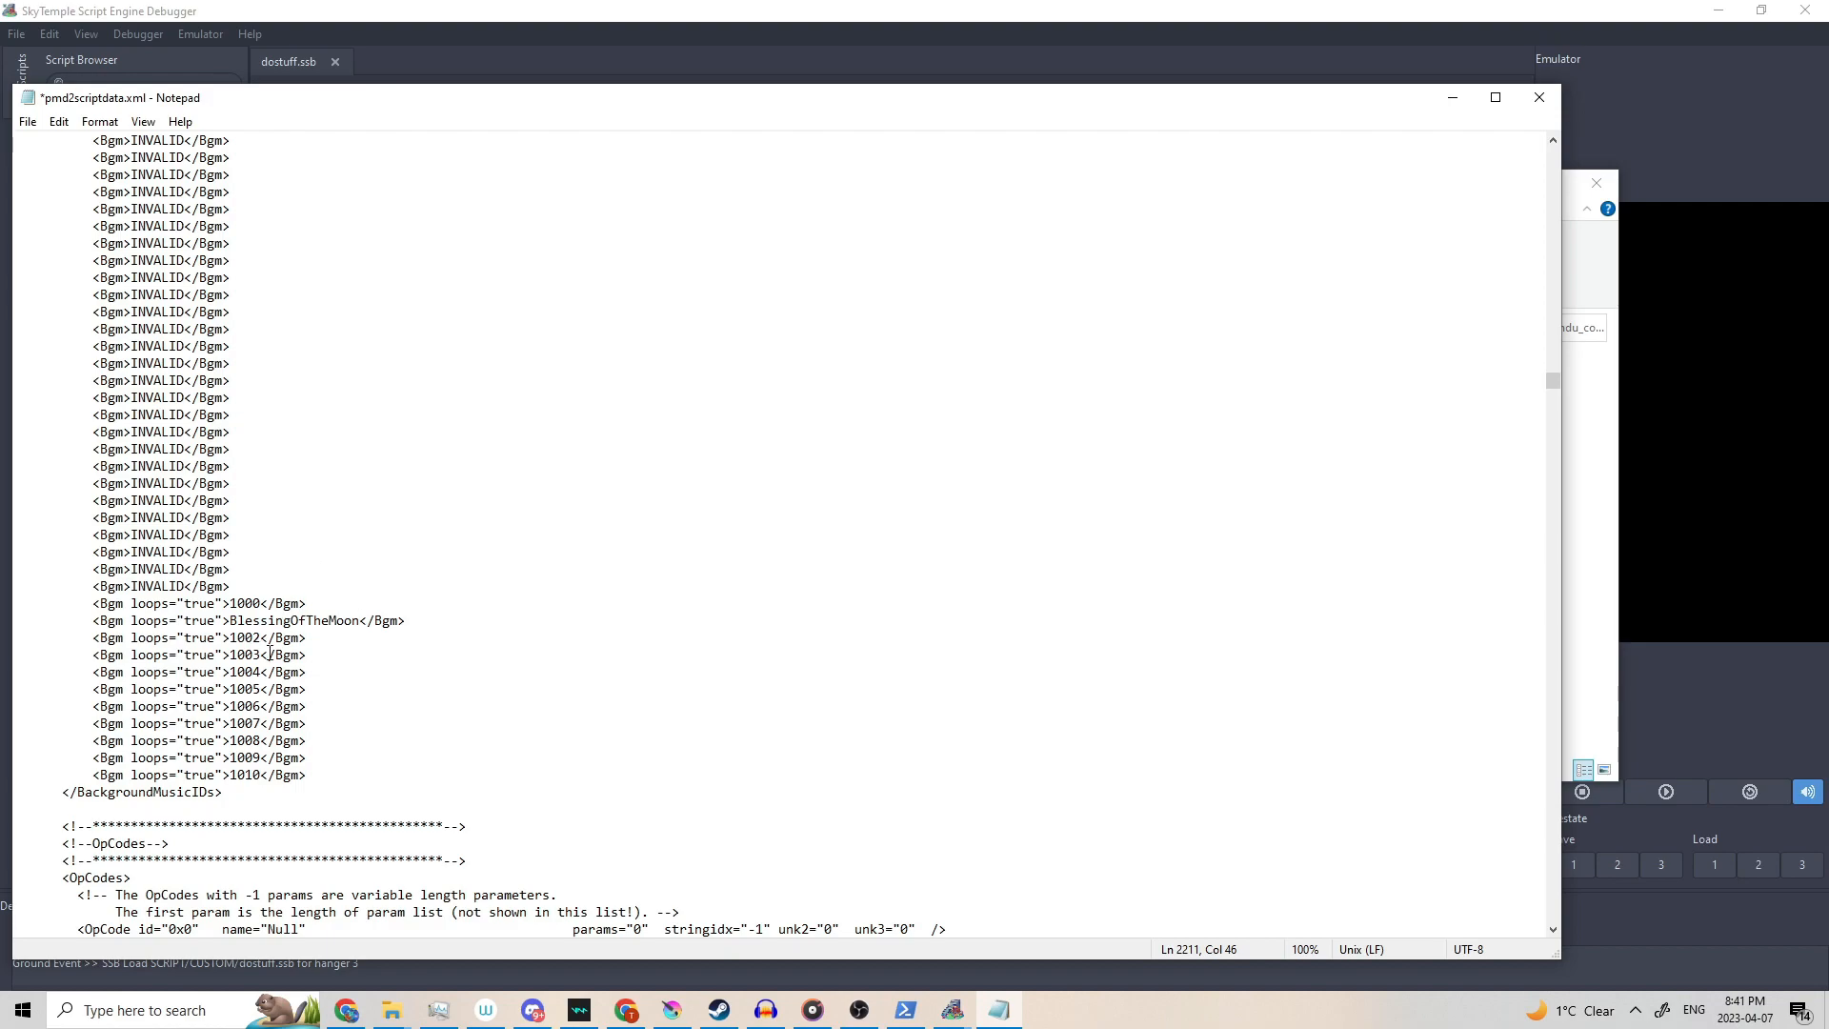
left_click_drag(261, 637, 230, 637)
left_click(1437, 93)
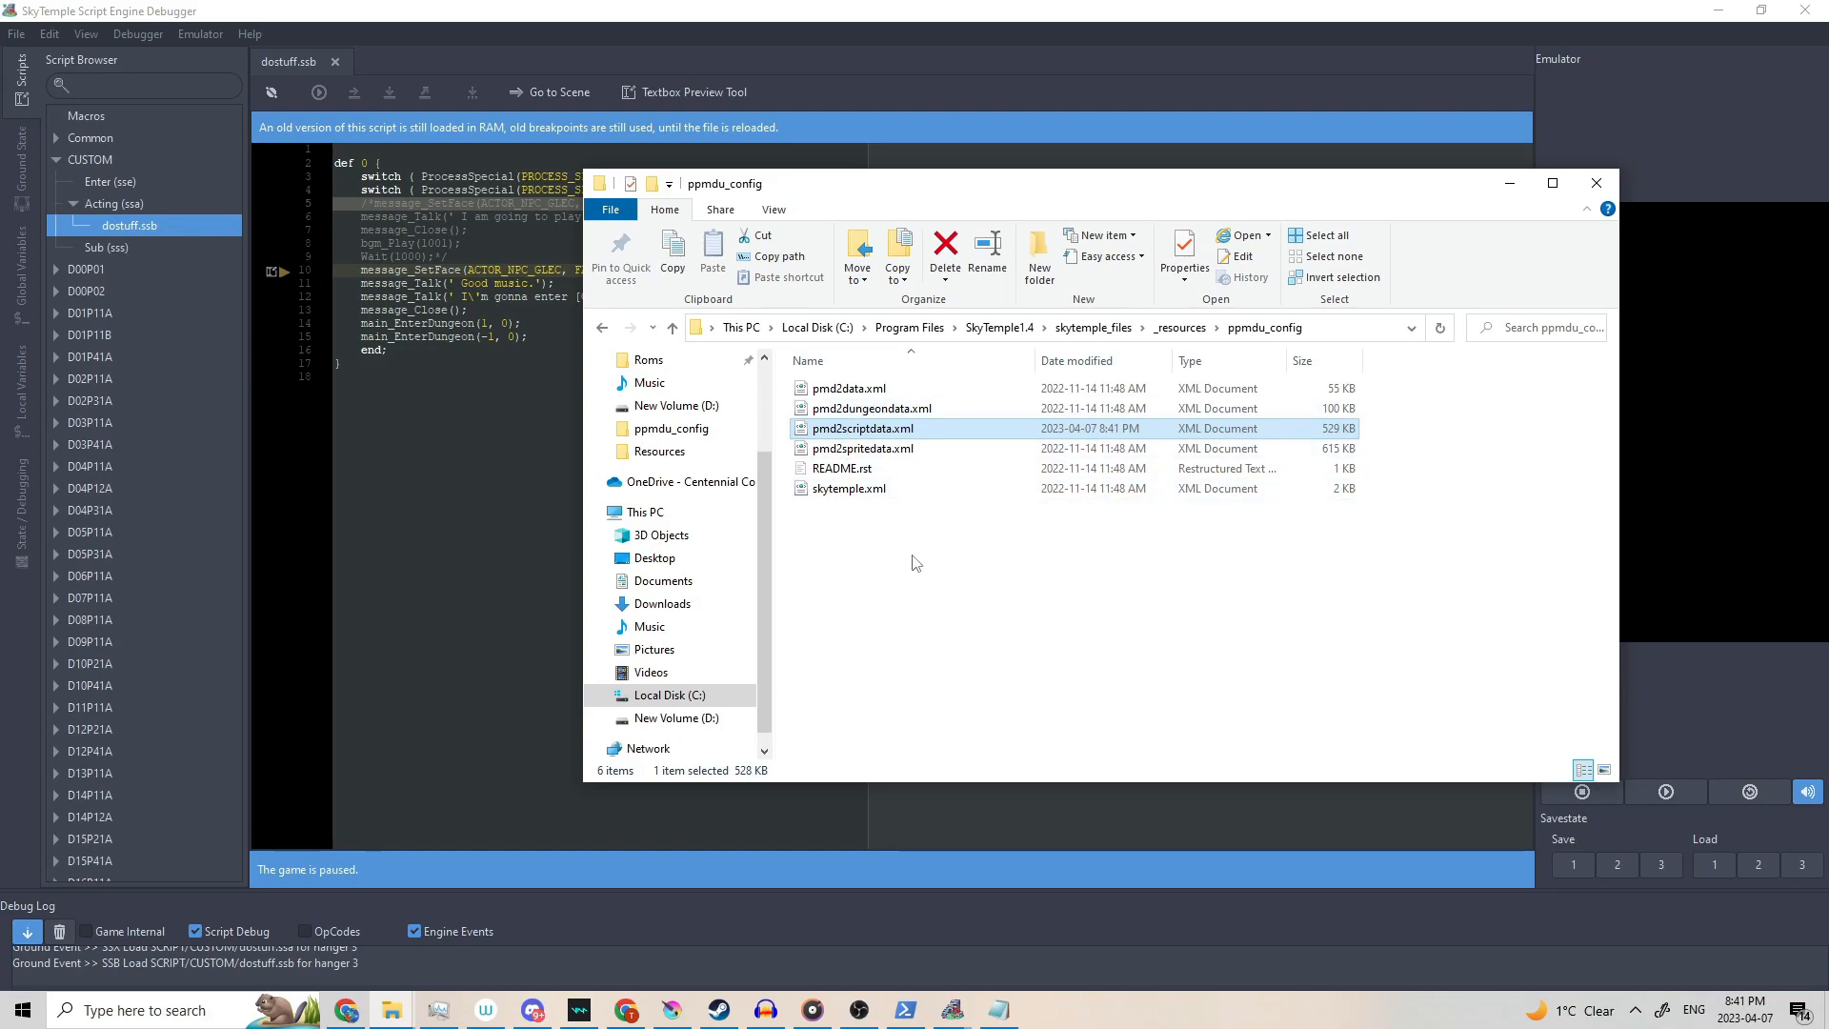
Replace 1001 in bgm_Play with BGM_BLESSING_OF_THE_MOON using autocomplete.
left_click(1513, 122)
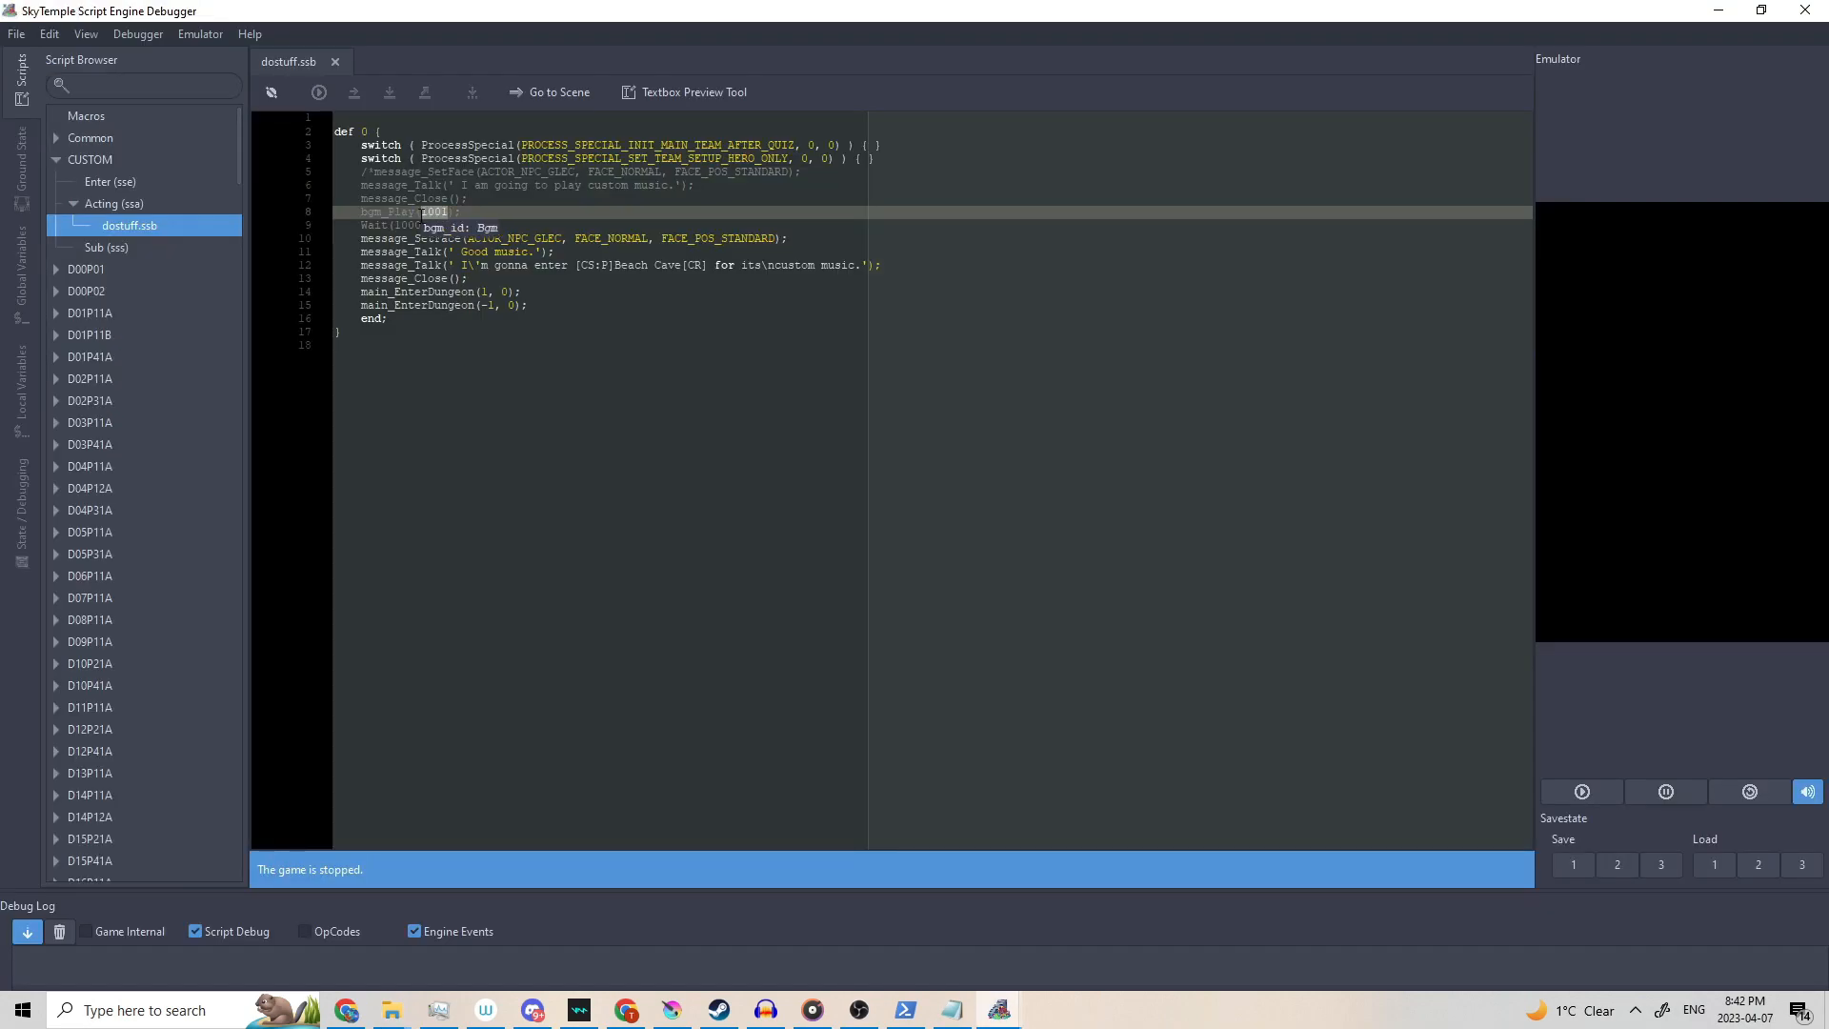
type("BGM_BLES")
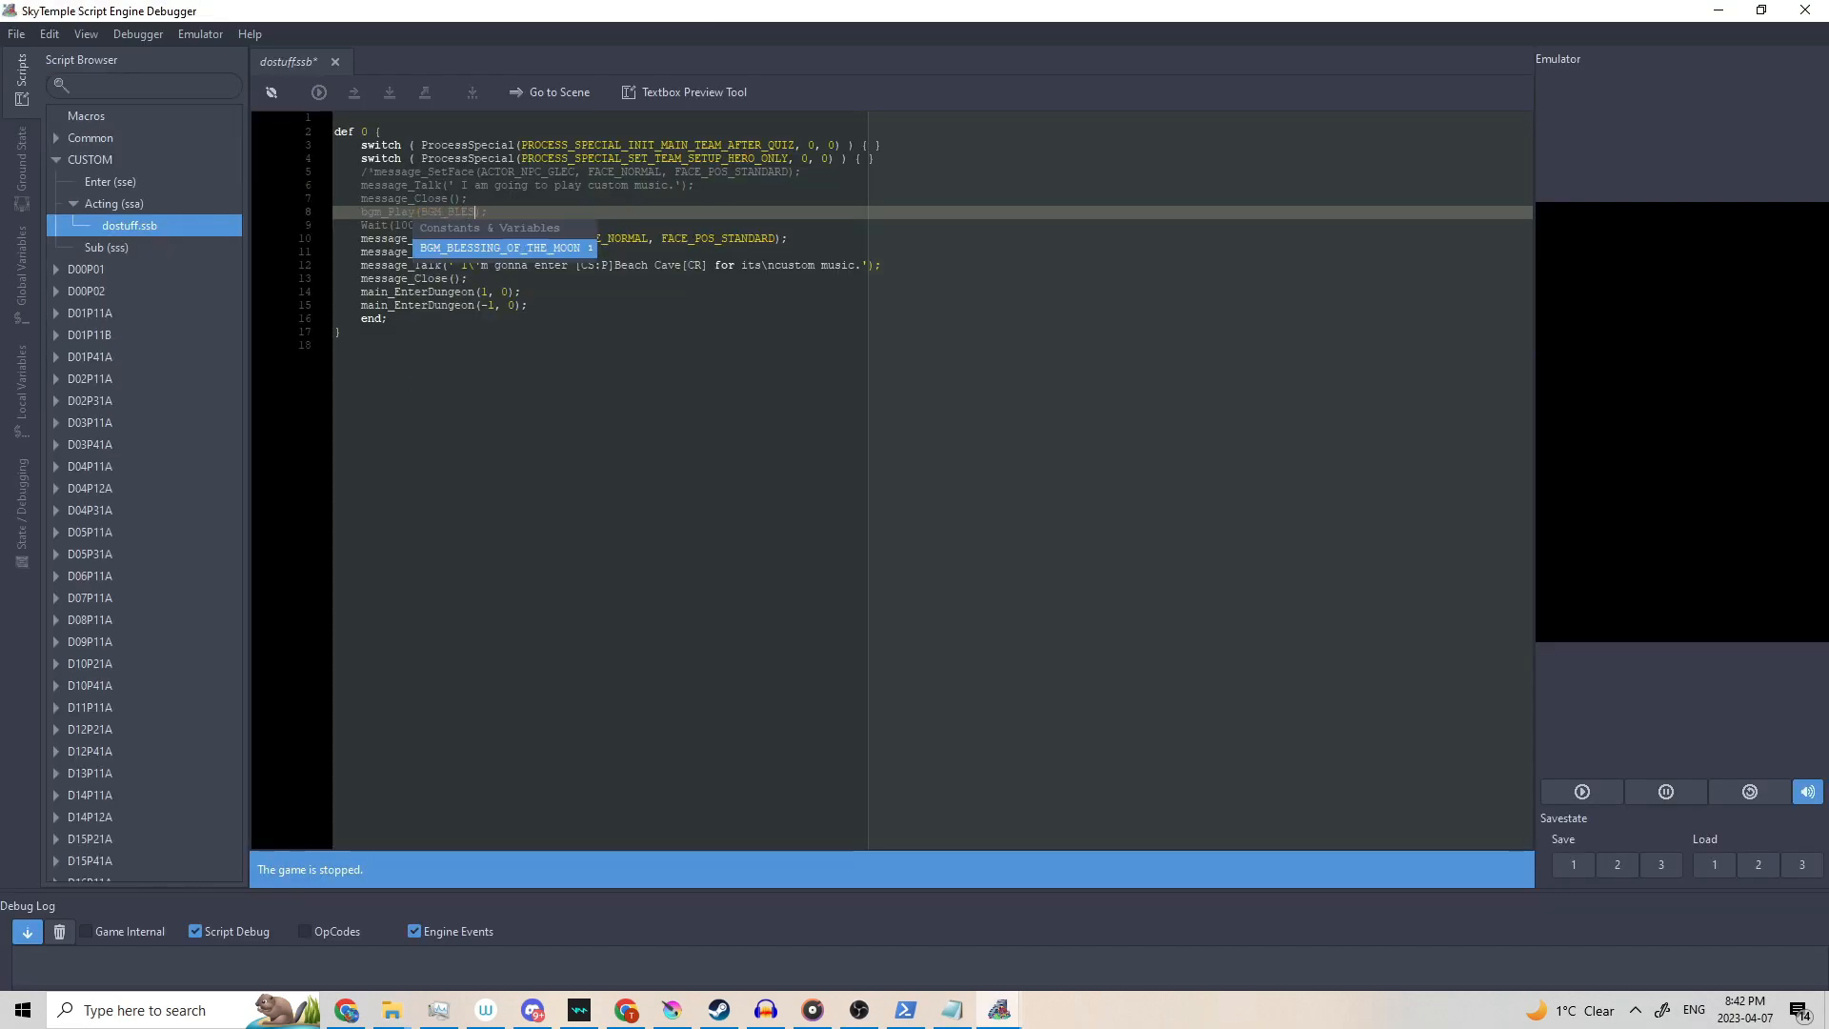
left_click(519, 249)
left_click(562, 172)
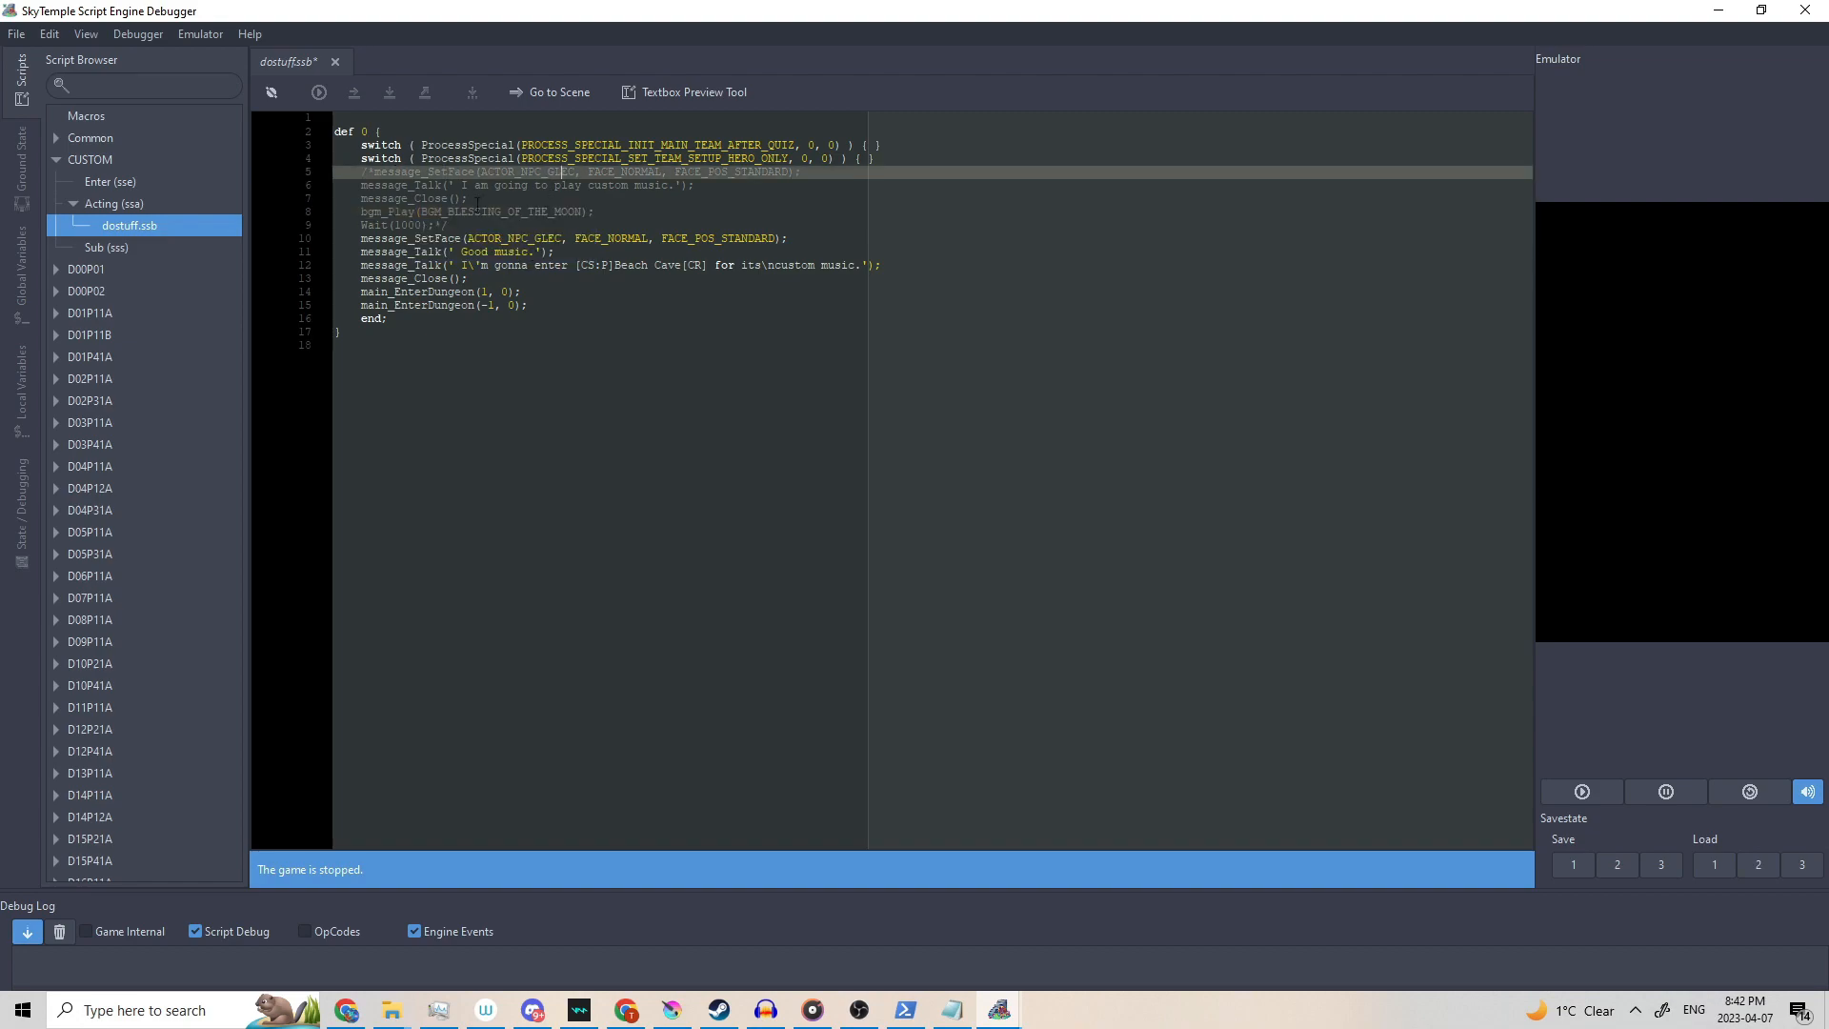
Change the Wait to 250, remove the /* */ comment markers, and save dostuff.ssb.
left_click(447, 225)
key("BackSpace")
key("BackSpace")
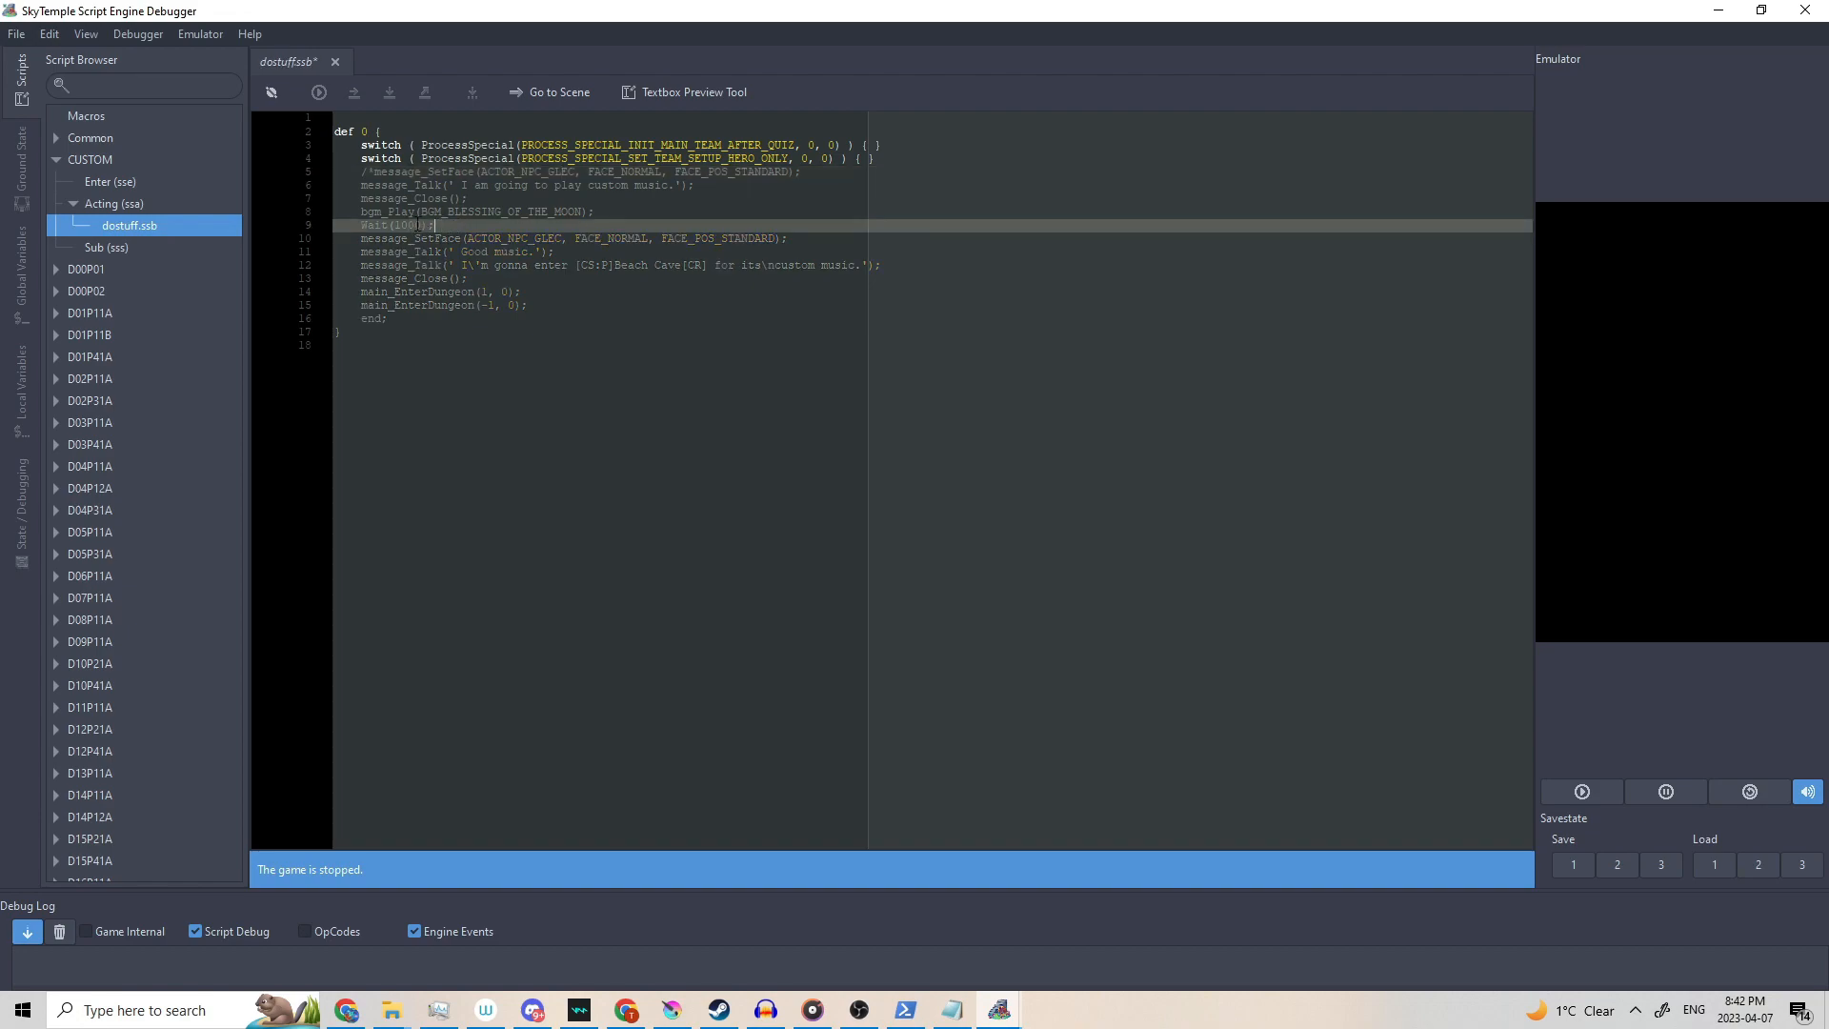
key("BackSpace")
key("BackSpace")
key("BackSpace")
key("BackSpace")
type("250")
left_click(374, 175)
key("BackSpace")
key("BackSpace")
key("ctrl+s")
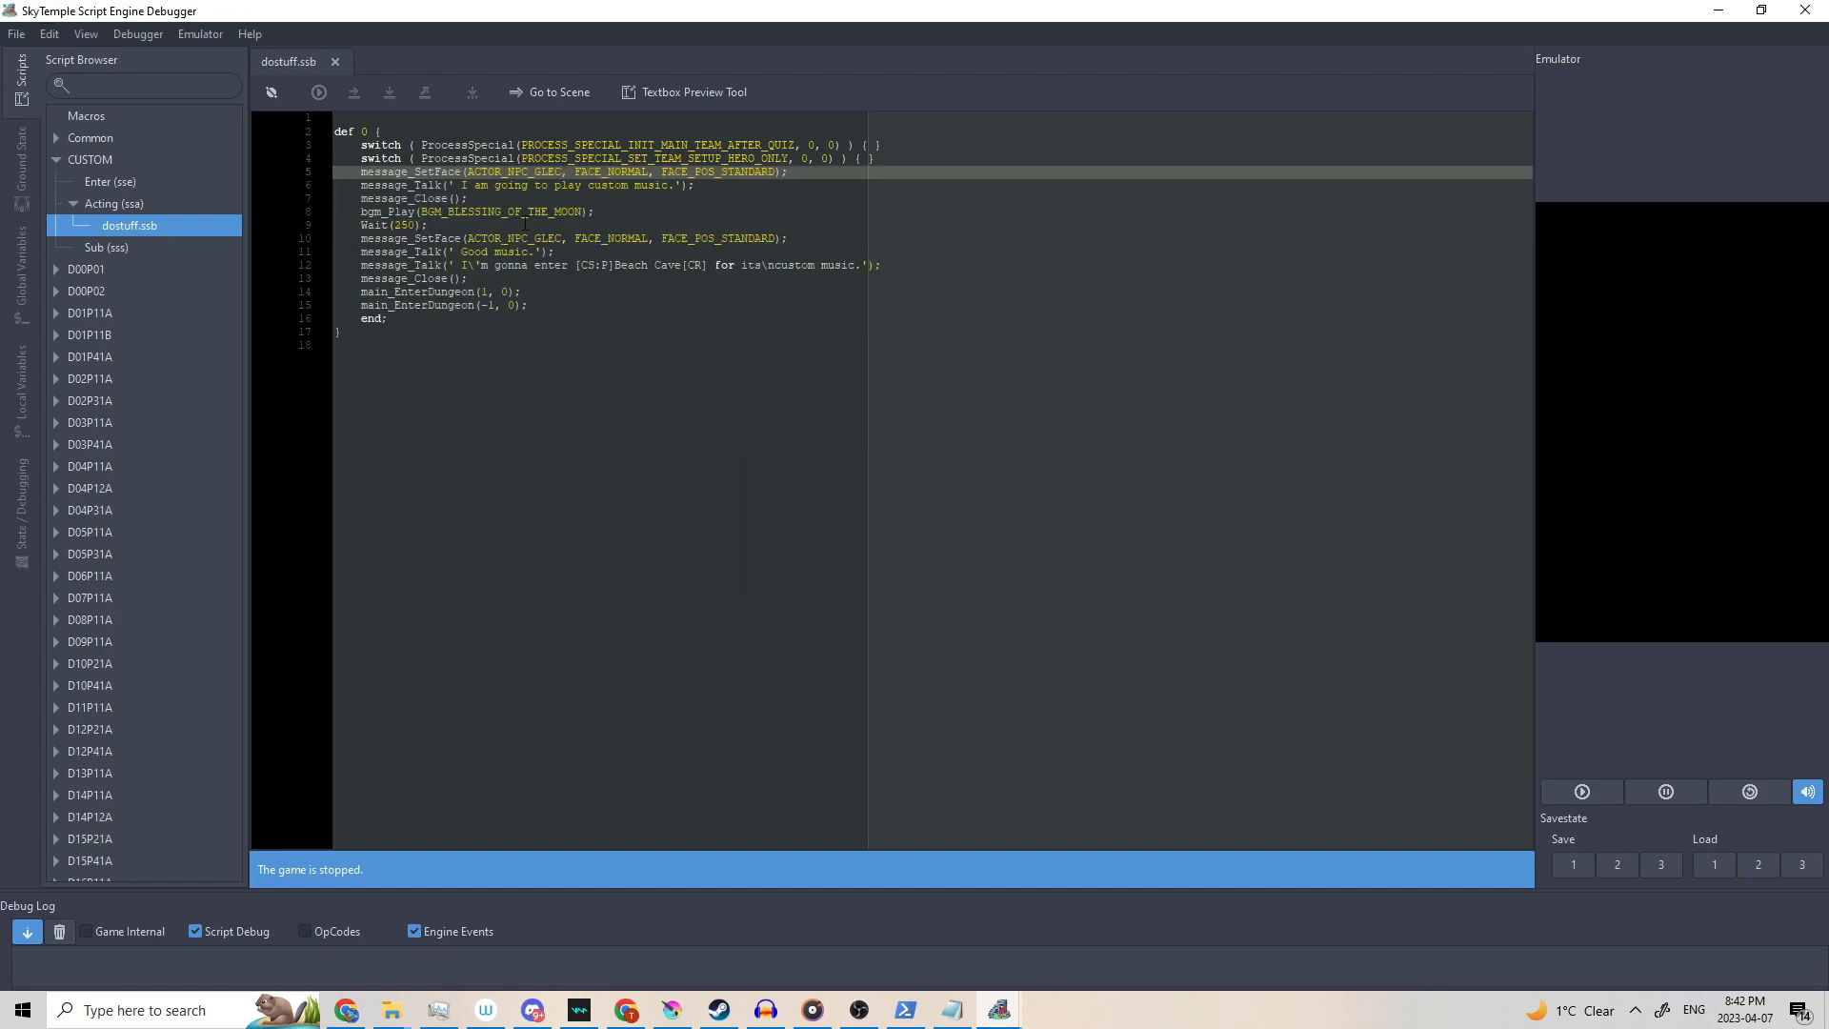
Run, stop and rerun the script in the emulator, then return to SkyTemple with Lists expanded.
left_click(1582, 792)
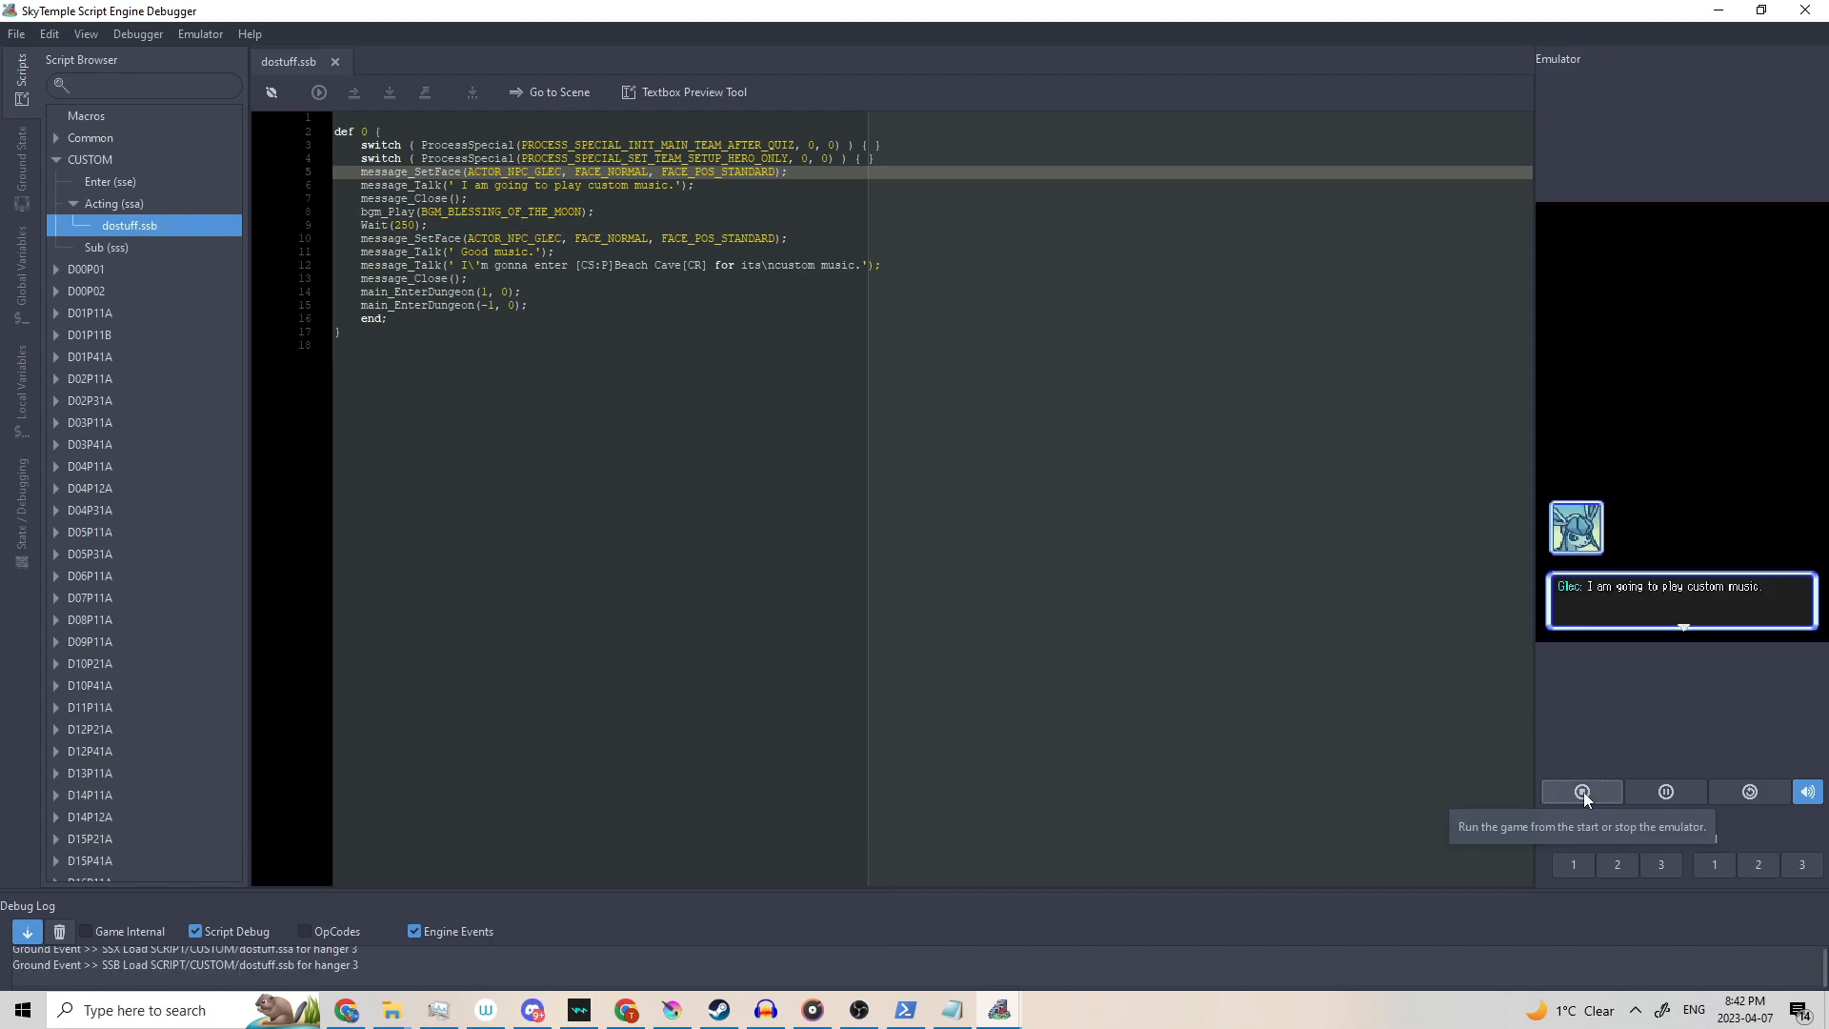
left_click(1582, 792)
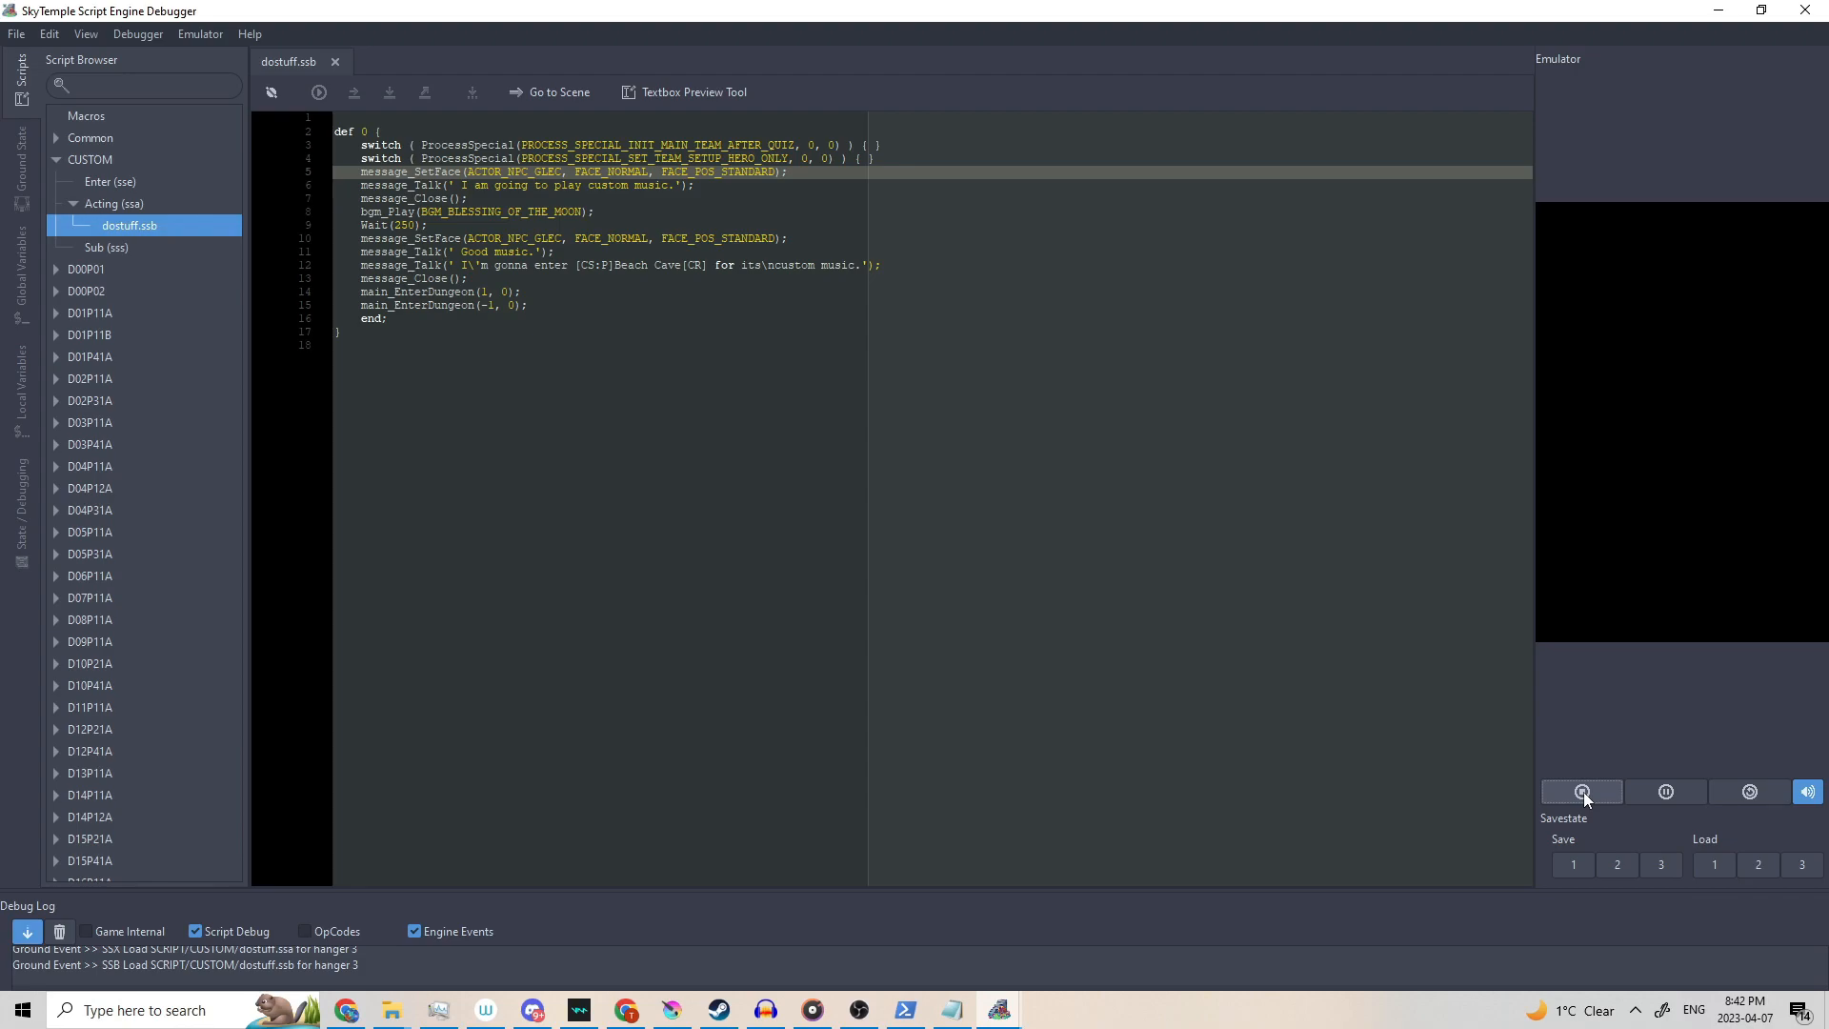
left_click(1666, 795)
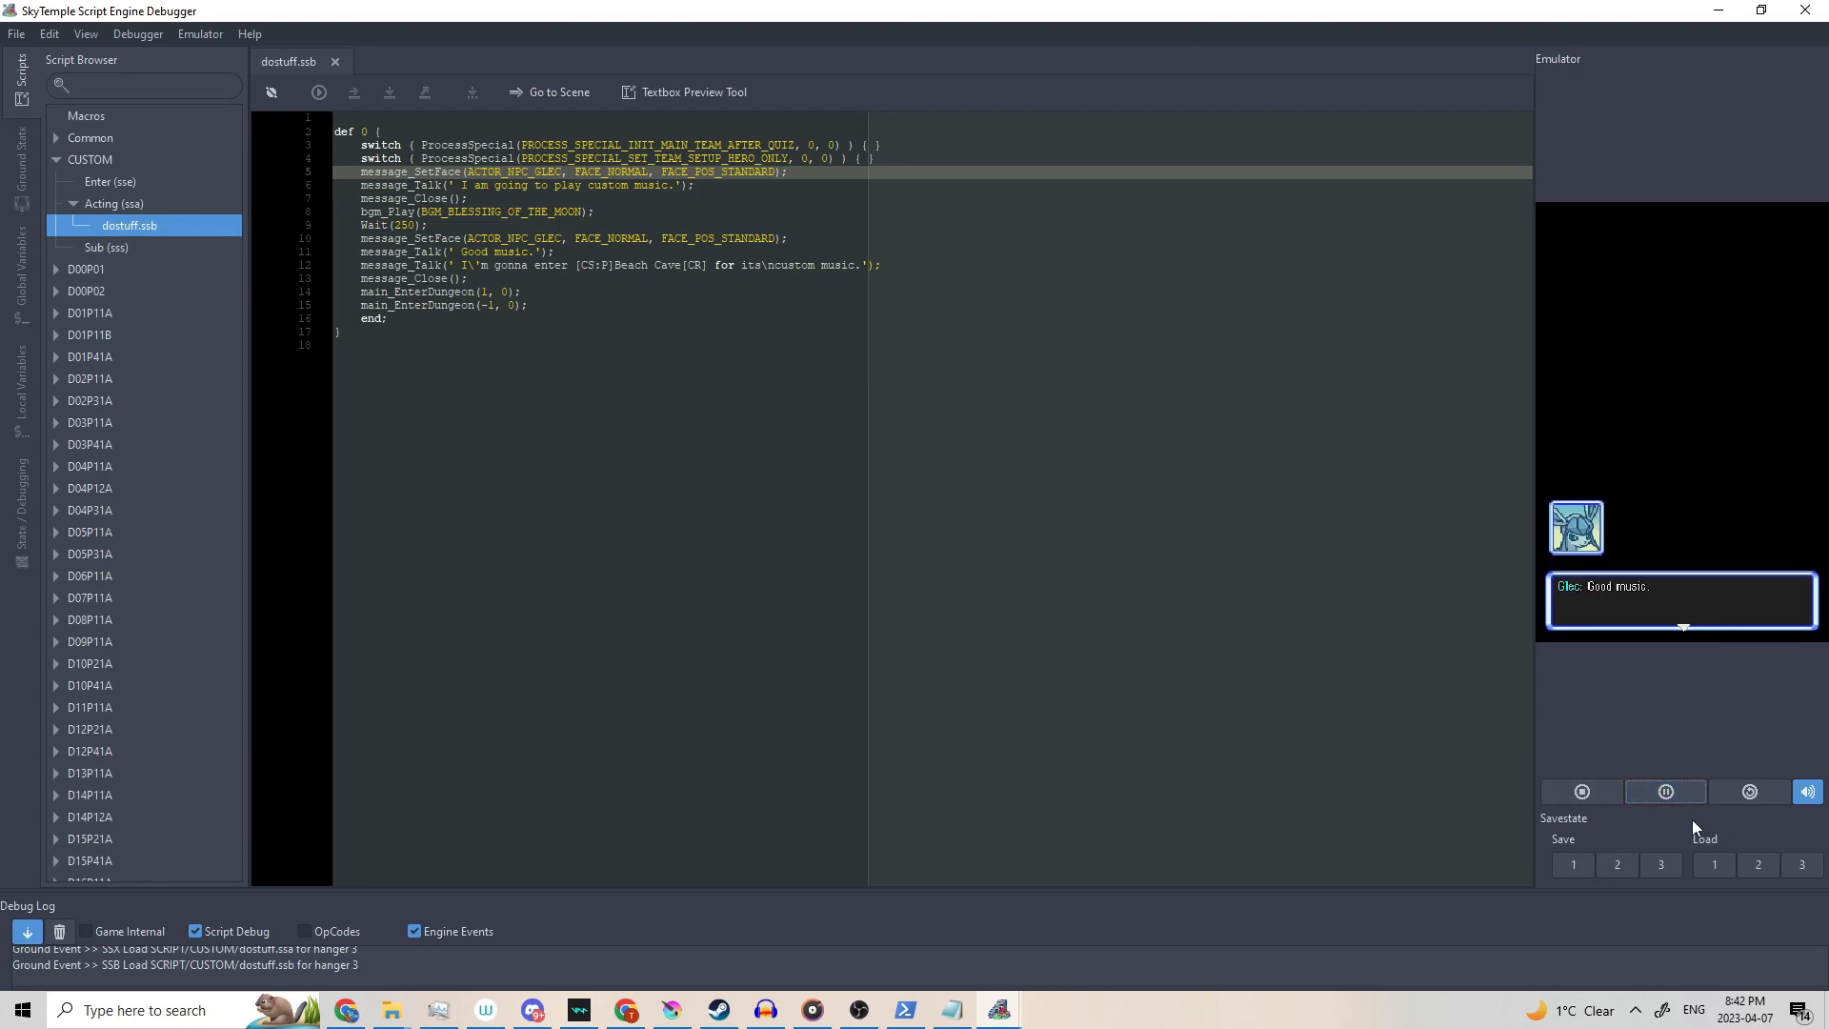
left_click(1719, 10)
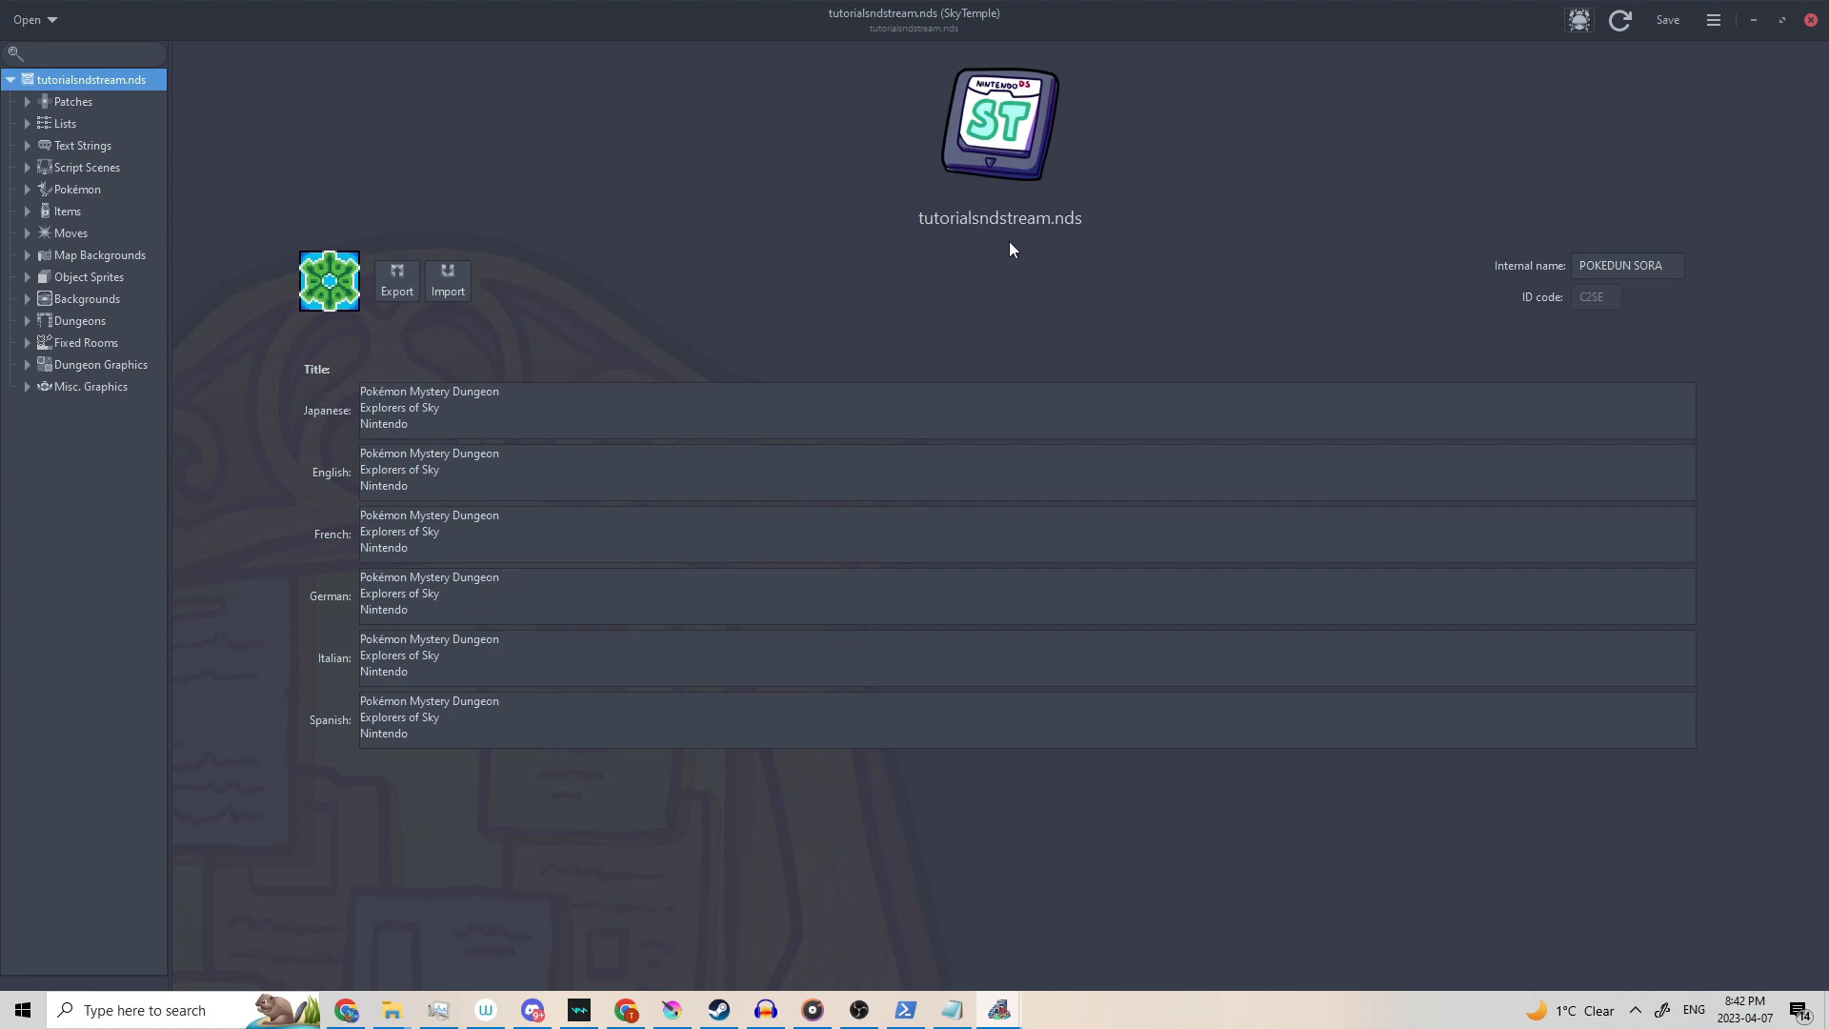
left_click(27, 124)
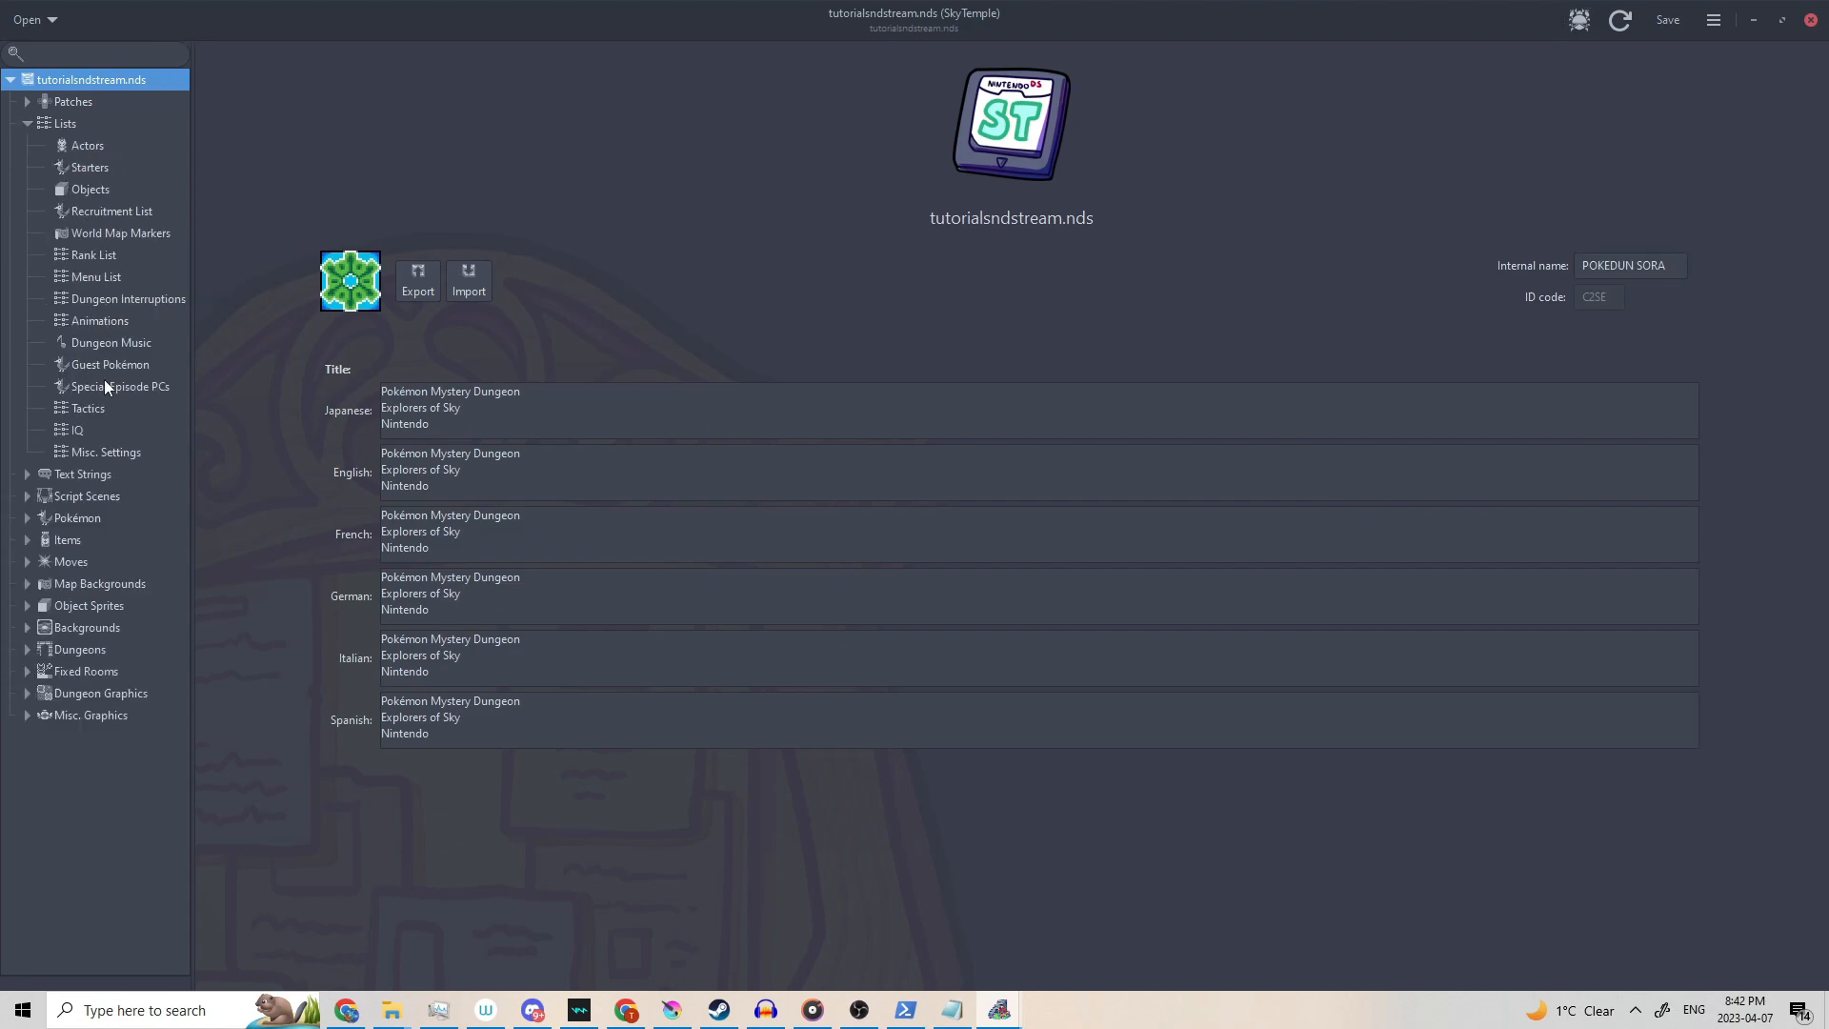
In Dungeon Music, pick a new track for ID 160 from its dropdown.
left_click(91, 343)
scroll(1124, 704, "down", 15)
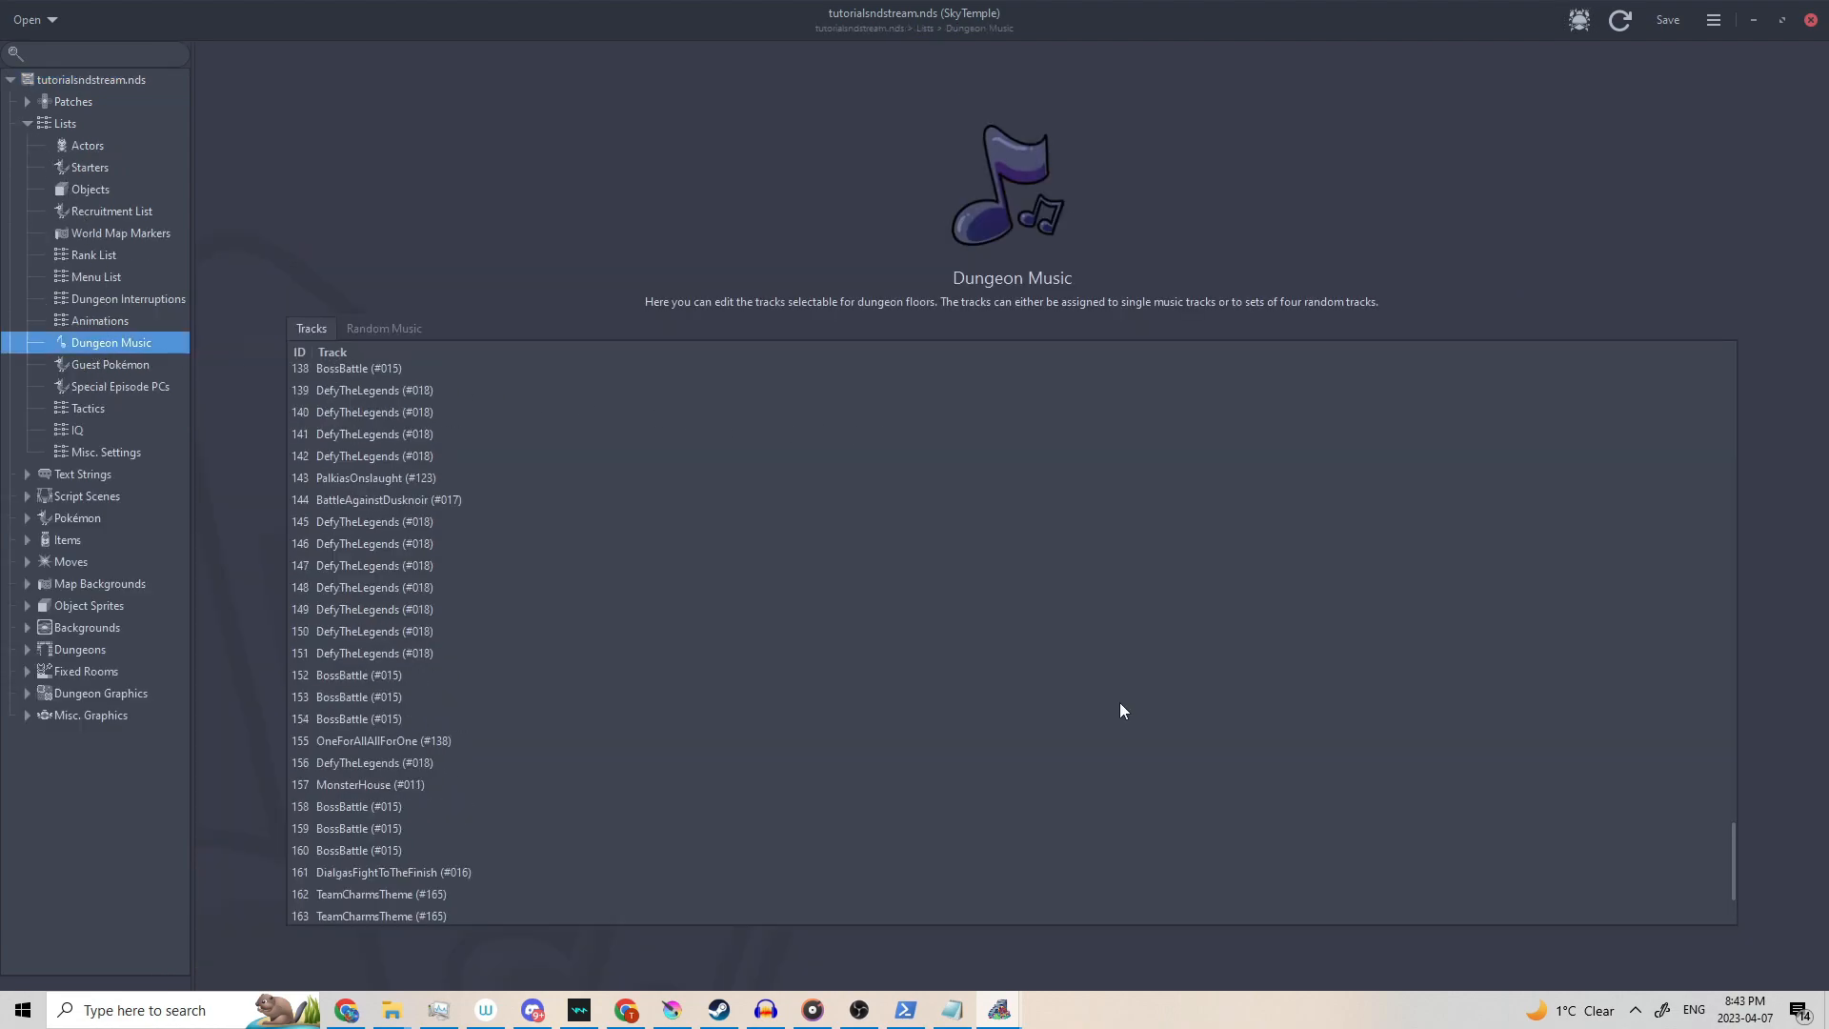
scroll(1080, 685, "up", 2)
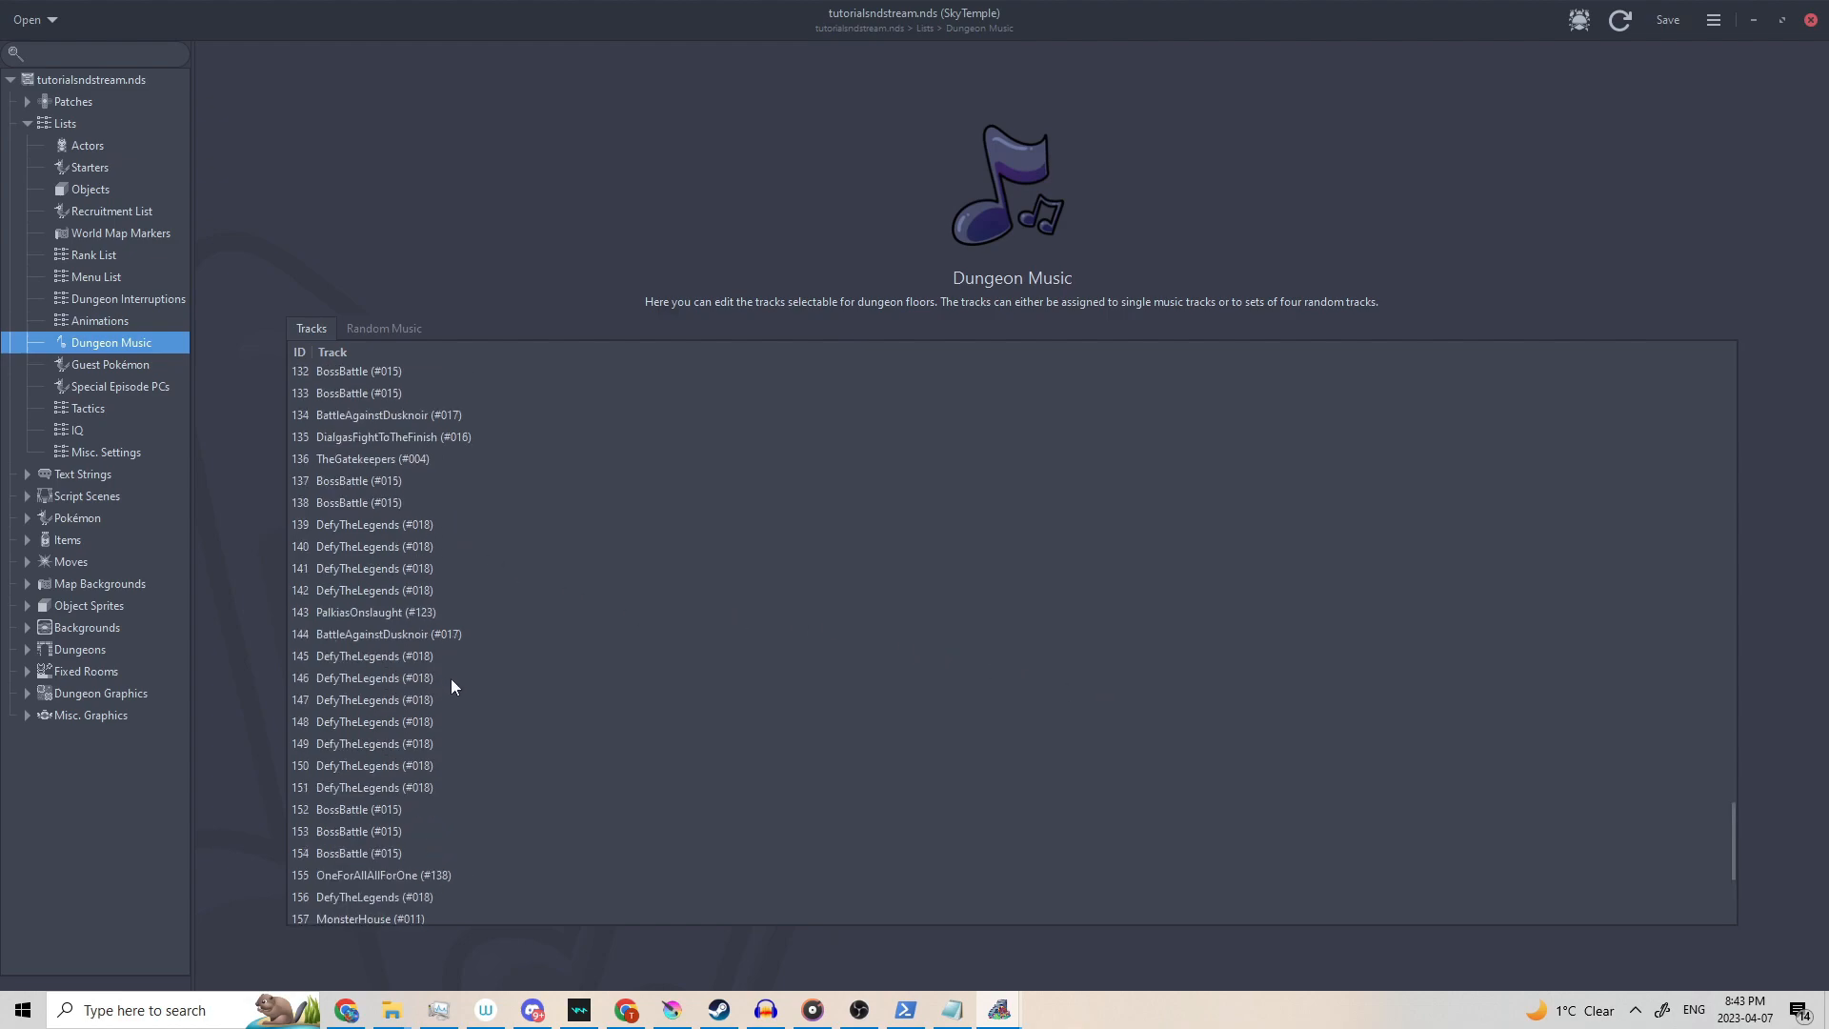
scroll(457, 609, "up", 6)
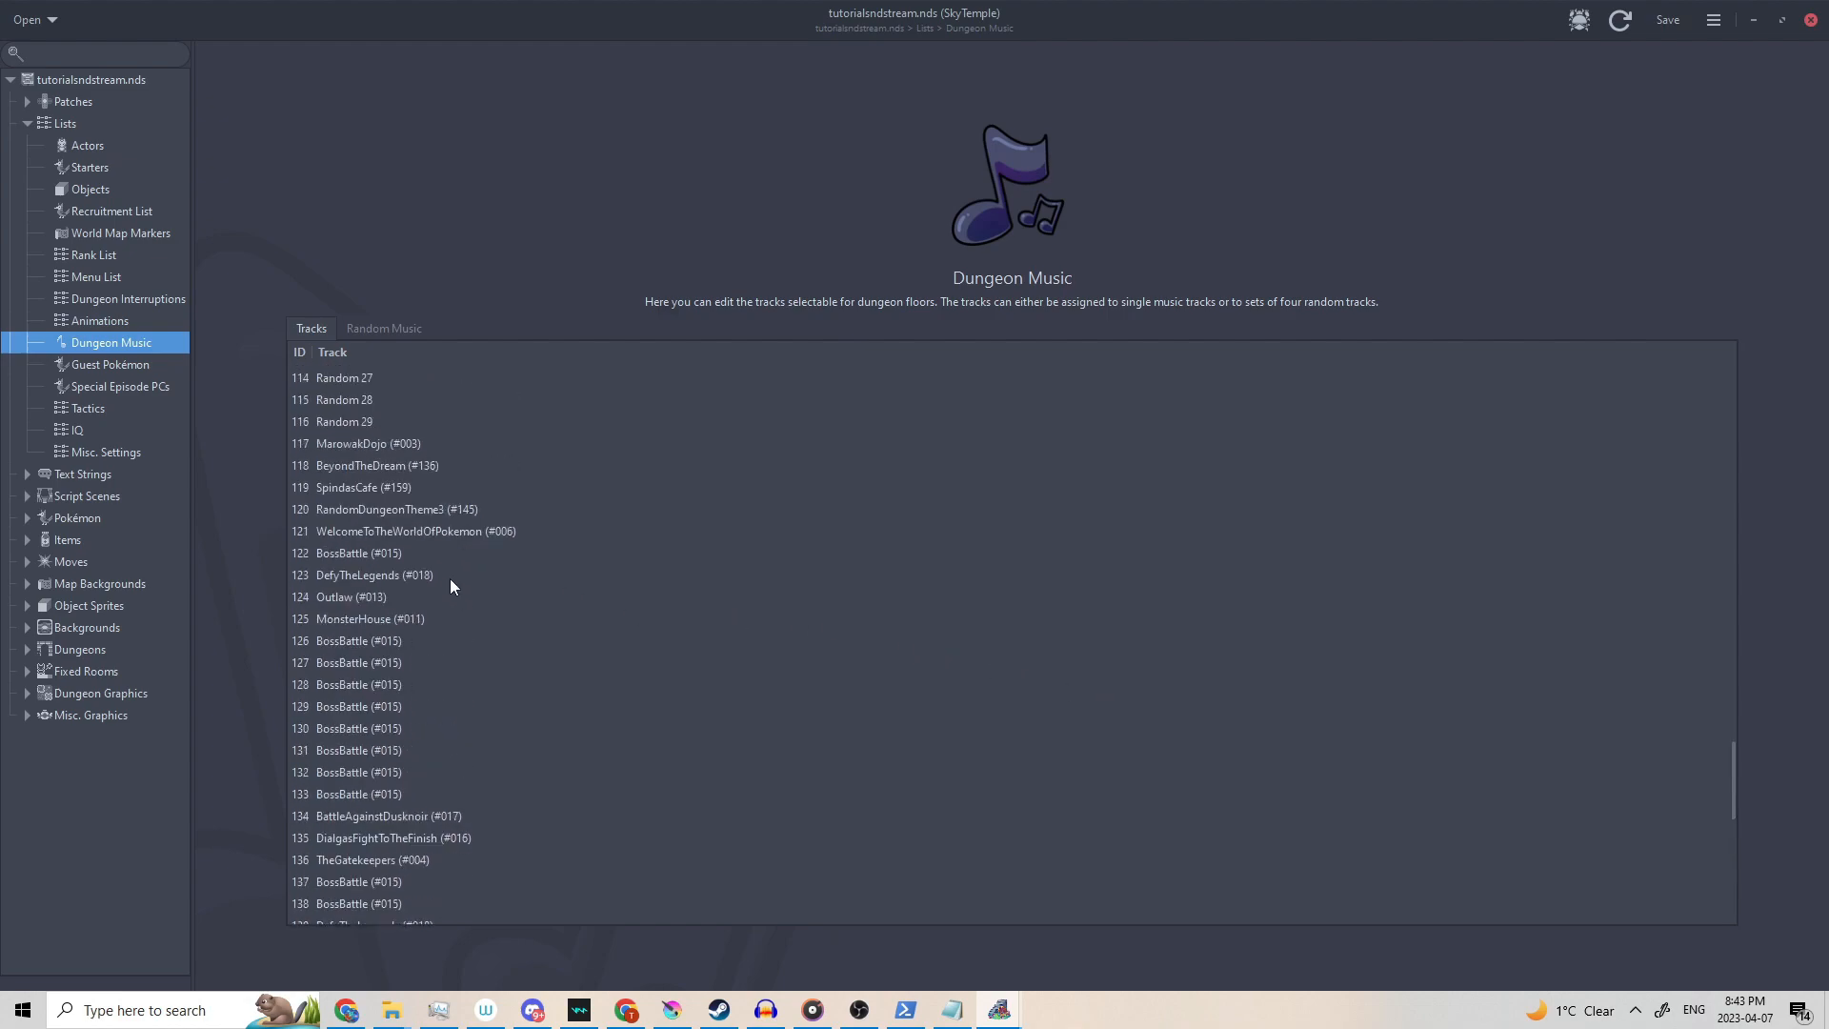
scroll(447, 575, "down", 10)
double_click(380, 716)
left_click(1718, 716)
scroll(1381, 505, "down", 5)
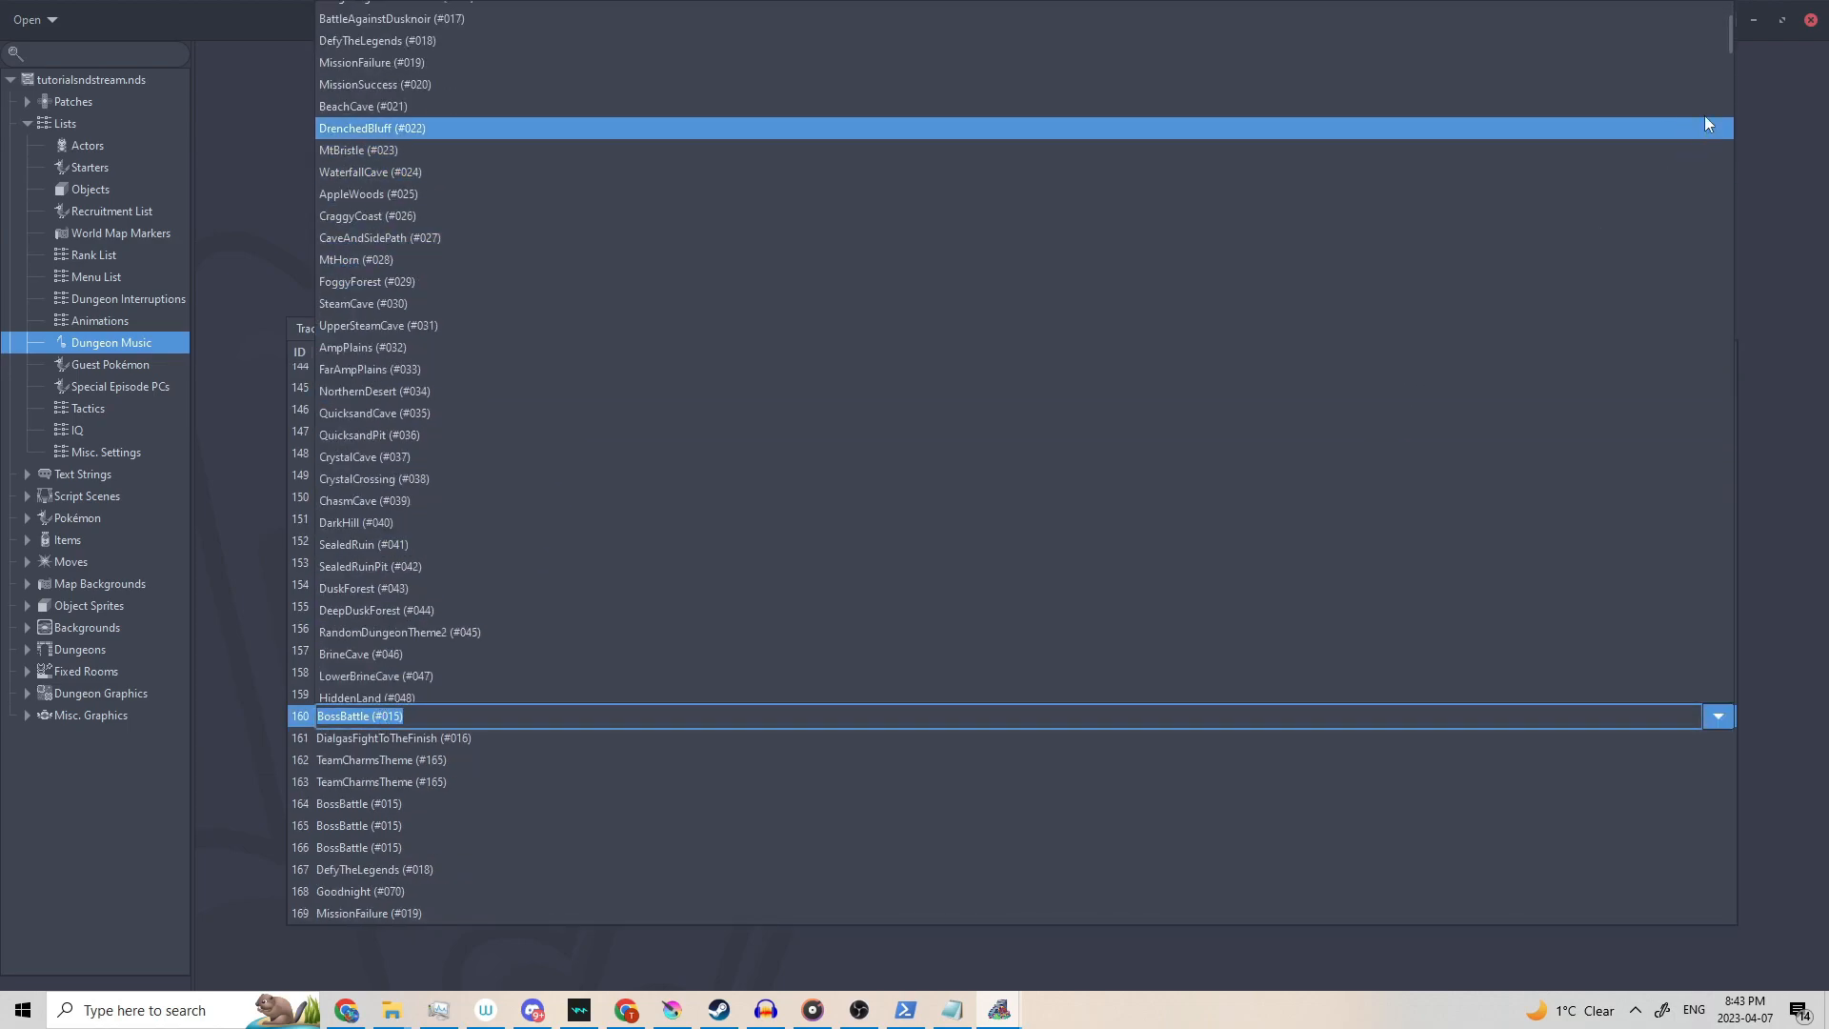
left_click_drag(1727, 45, 1591, 548)
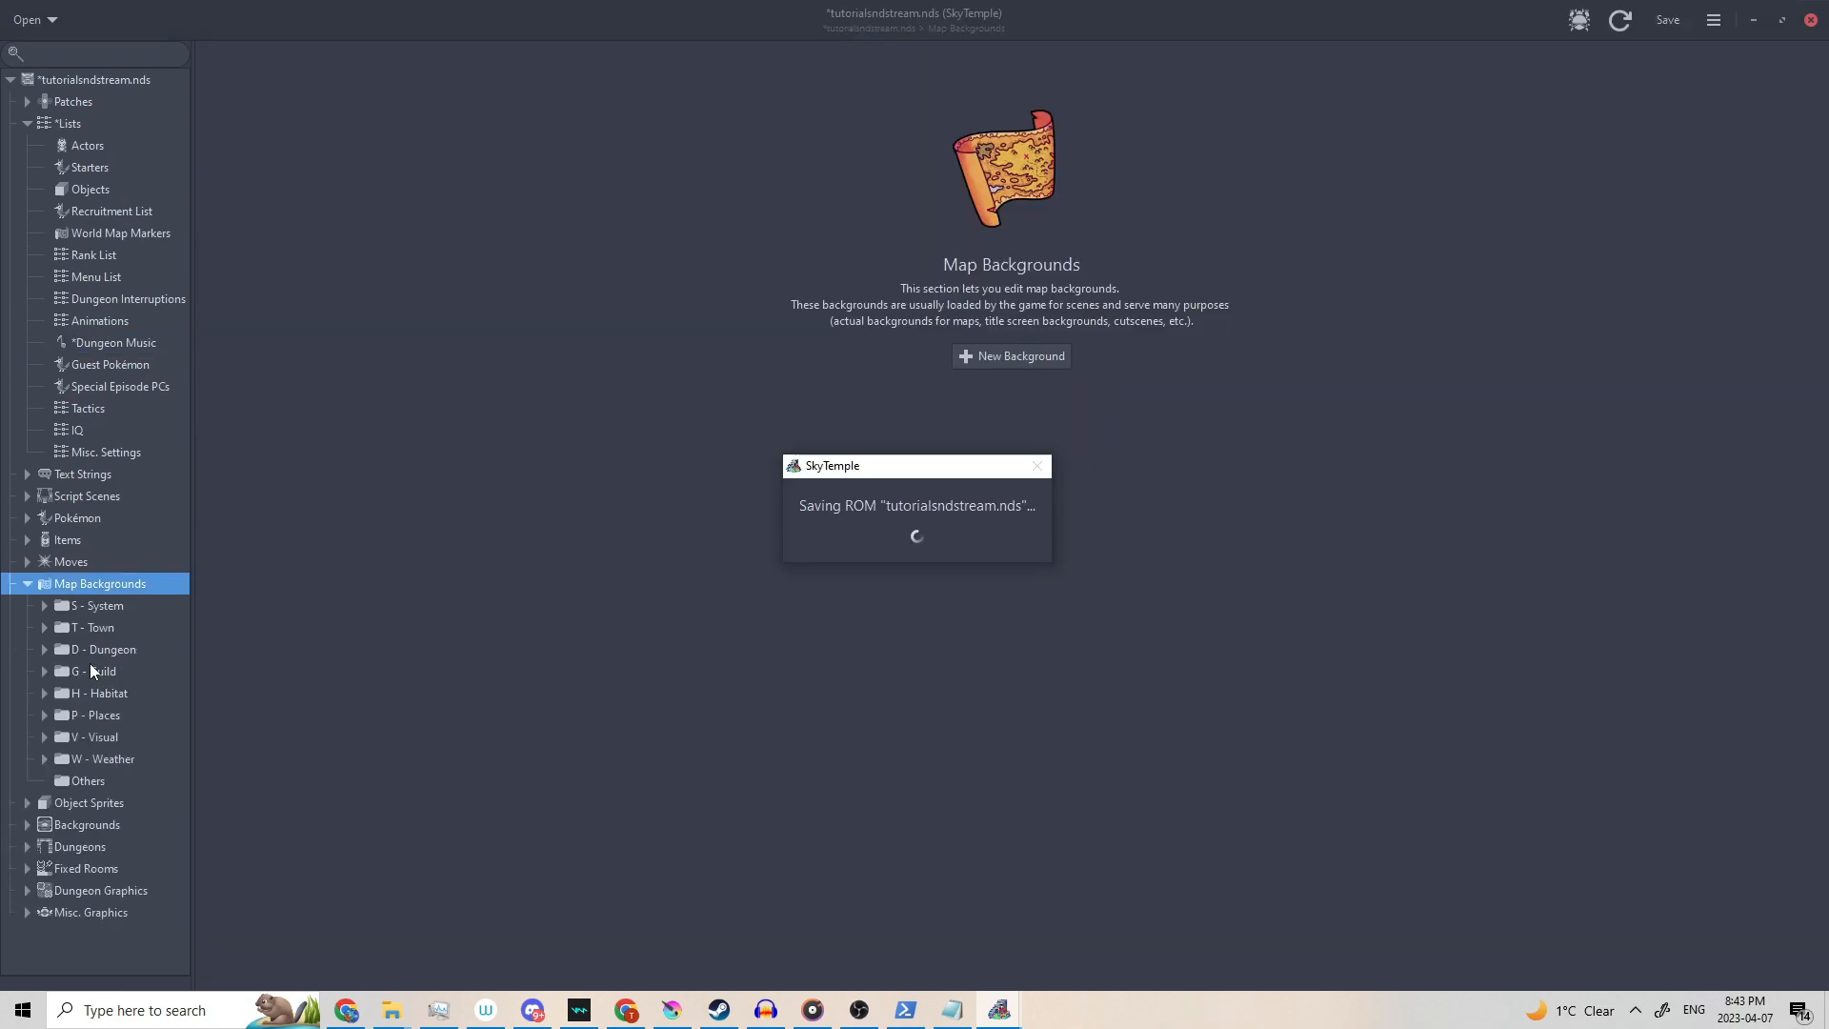
Open Beach Cave's dungeon settings and set Floor 1's music to track #160.
left_click(27, 847)
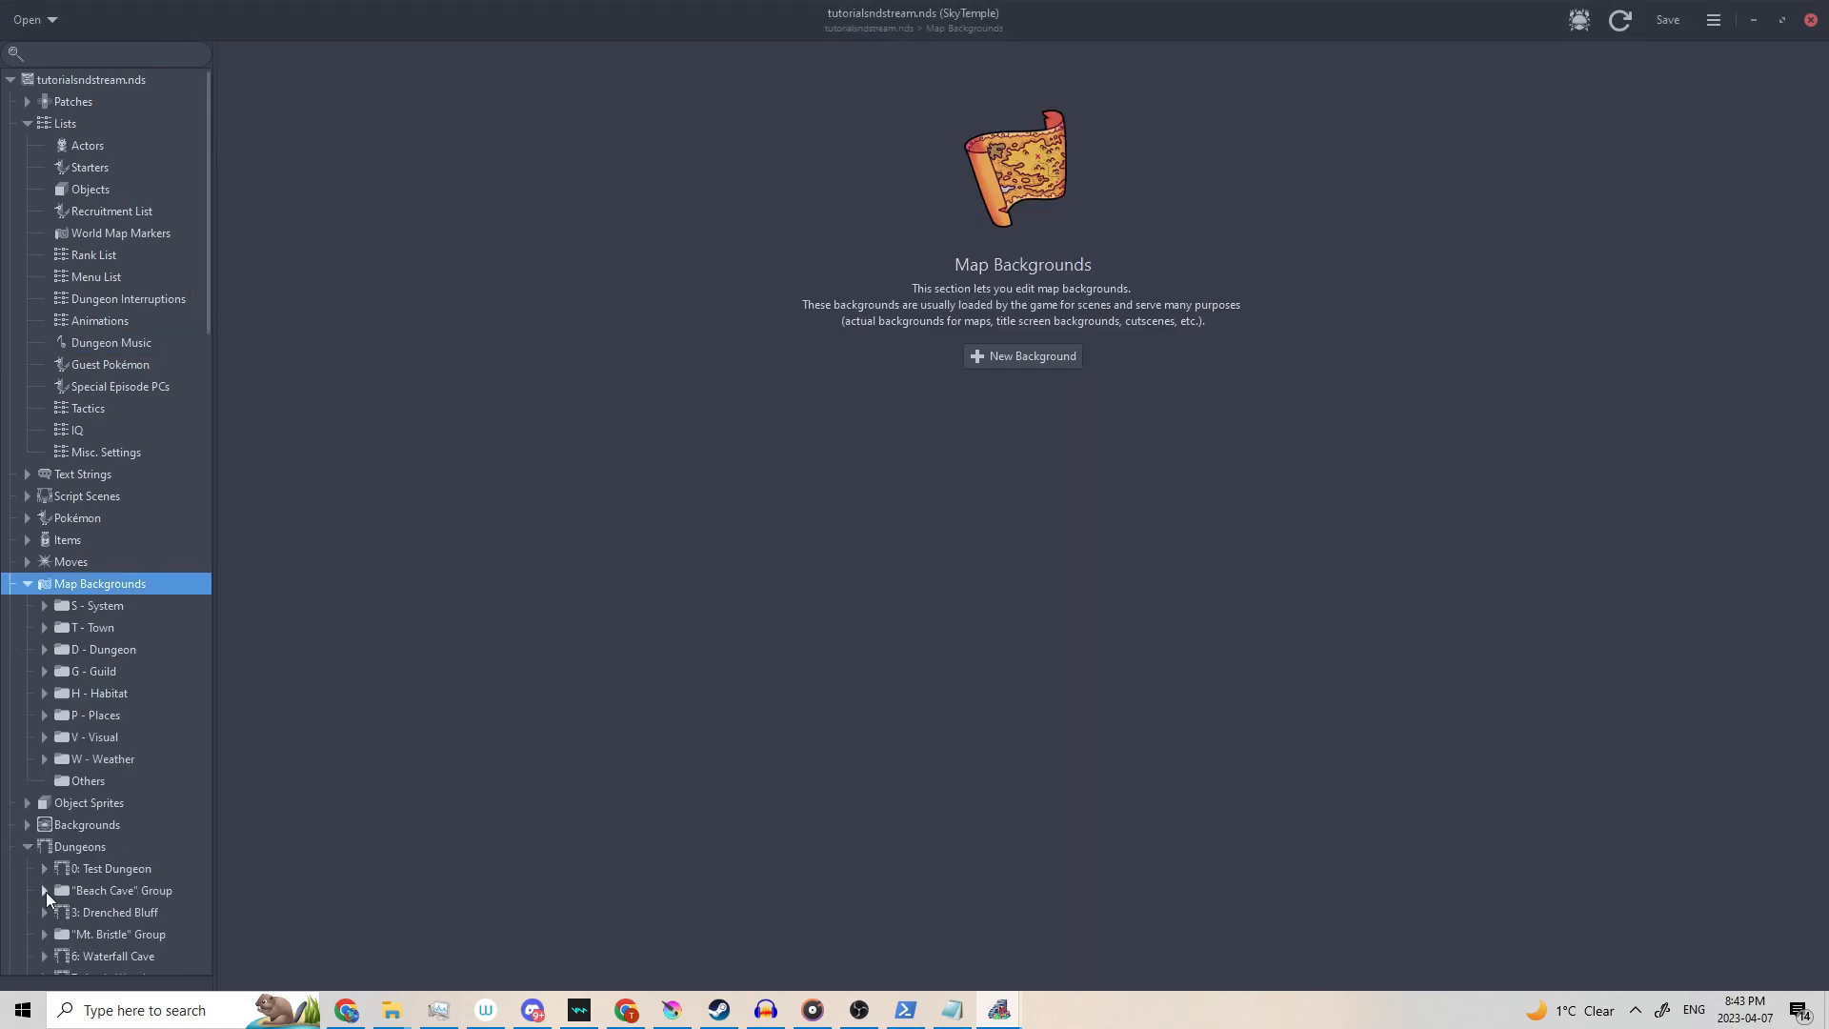
left_click(45, 891)
left_click(92, 911)
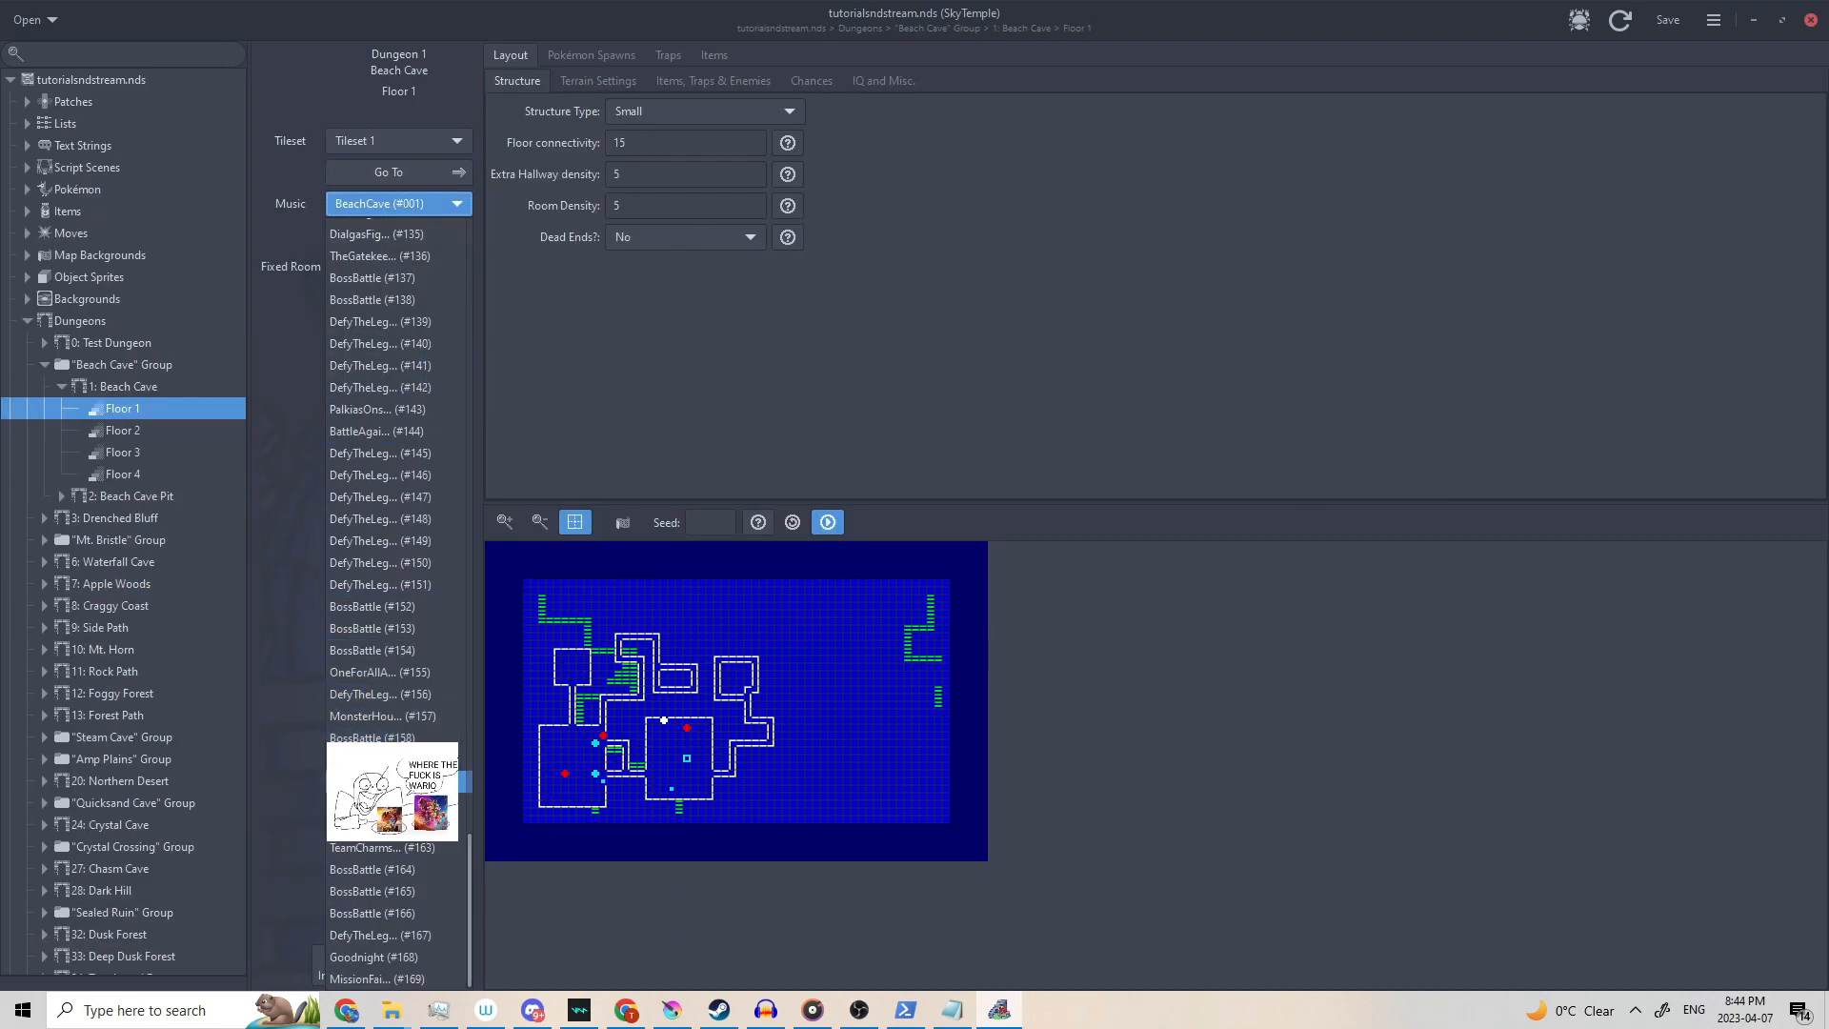
left_click(491, 781)
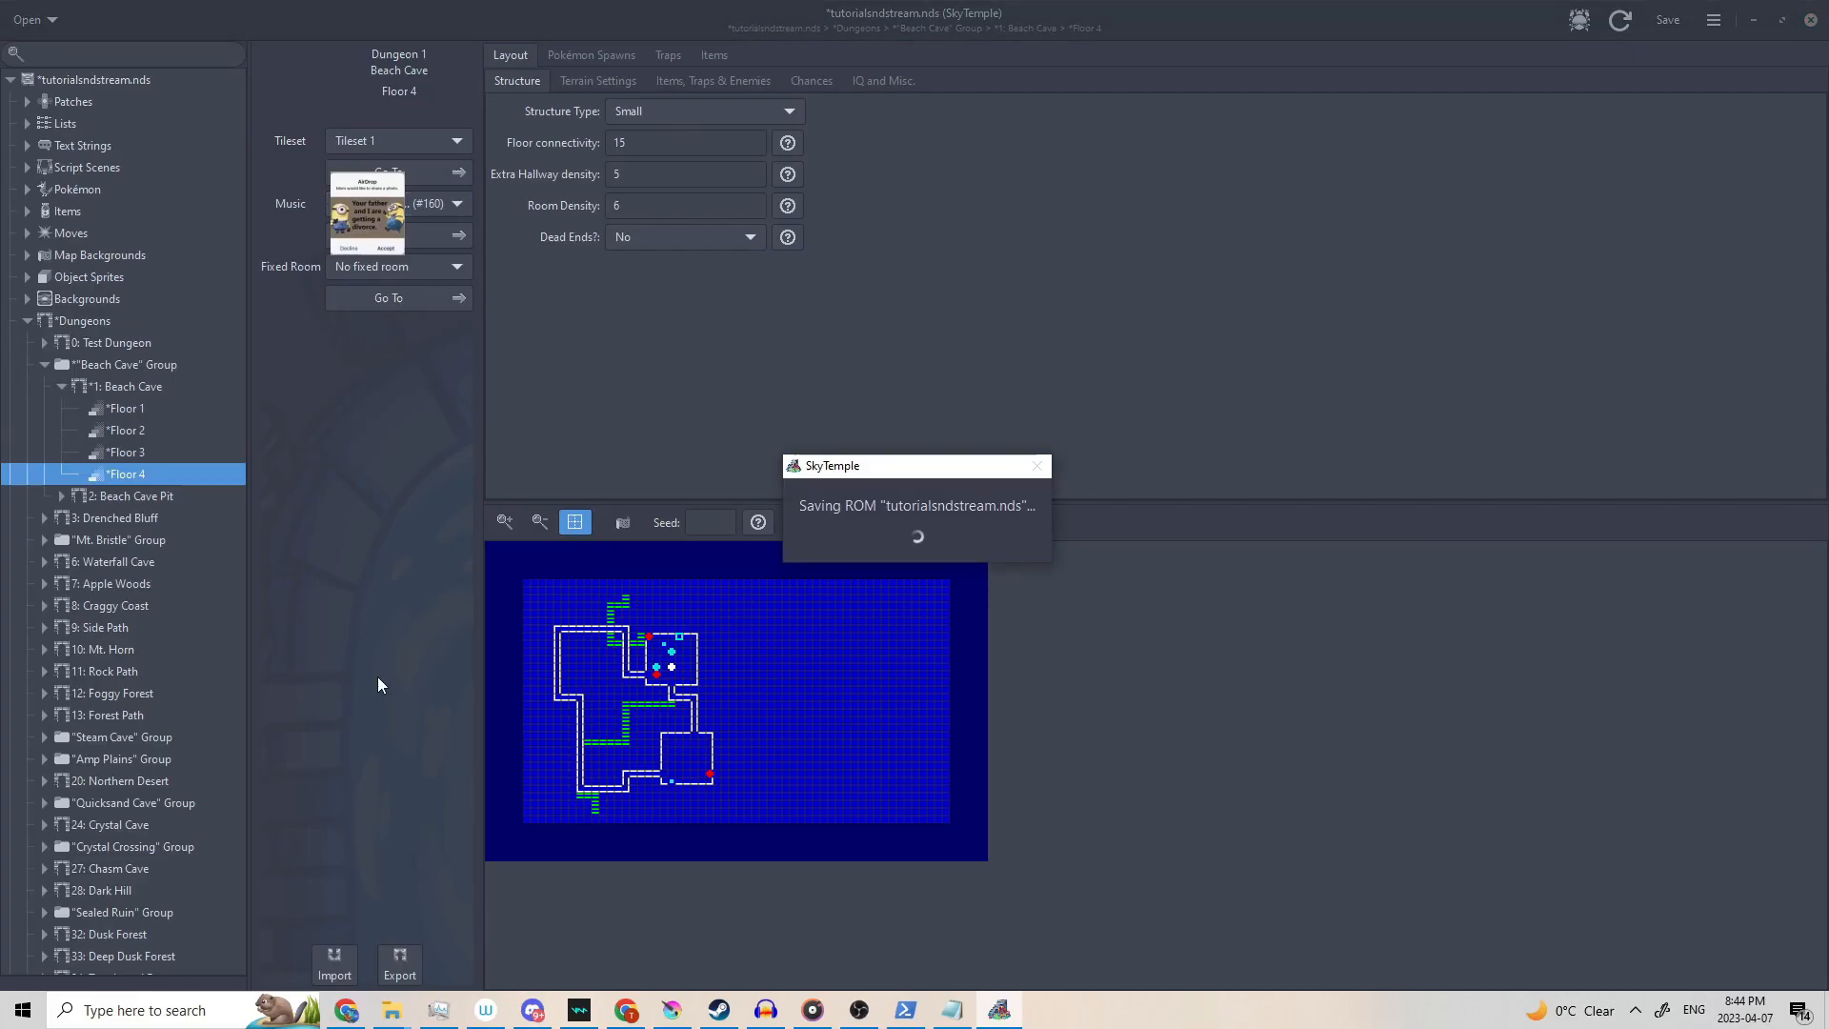
Make Beach Cave Floor 3 a Single Monster House and save the ROM.
key("Up")
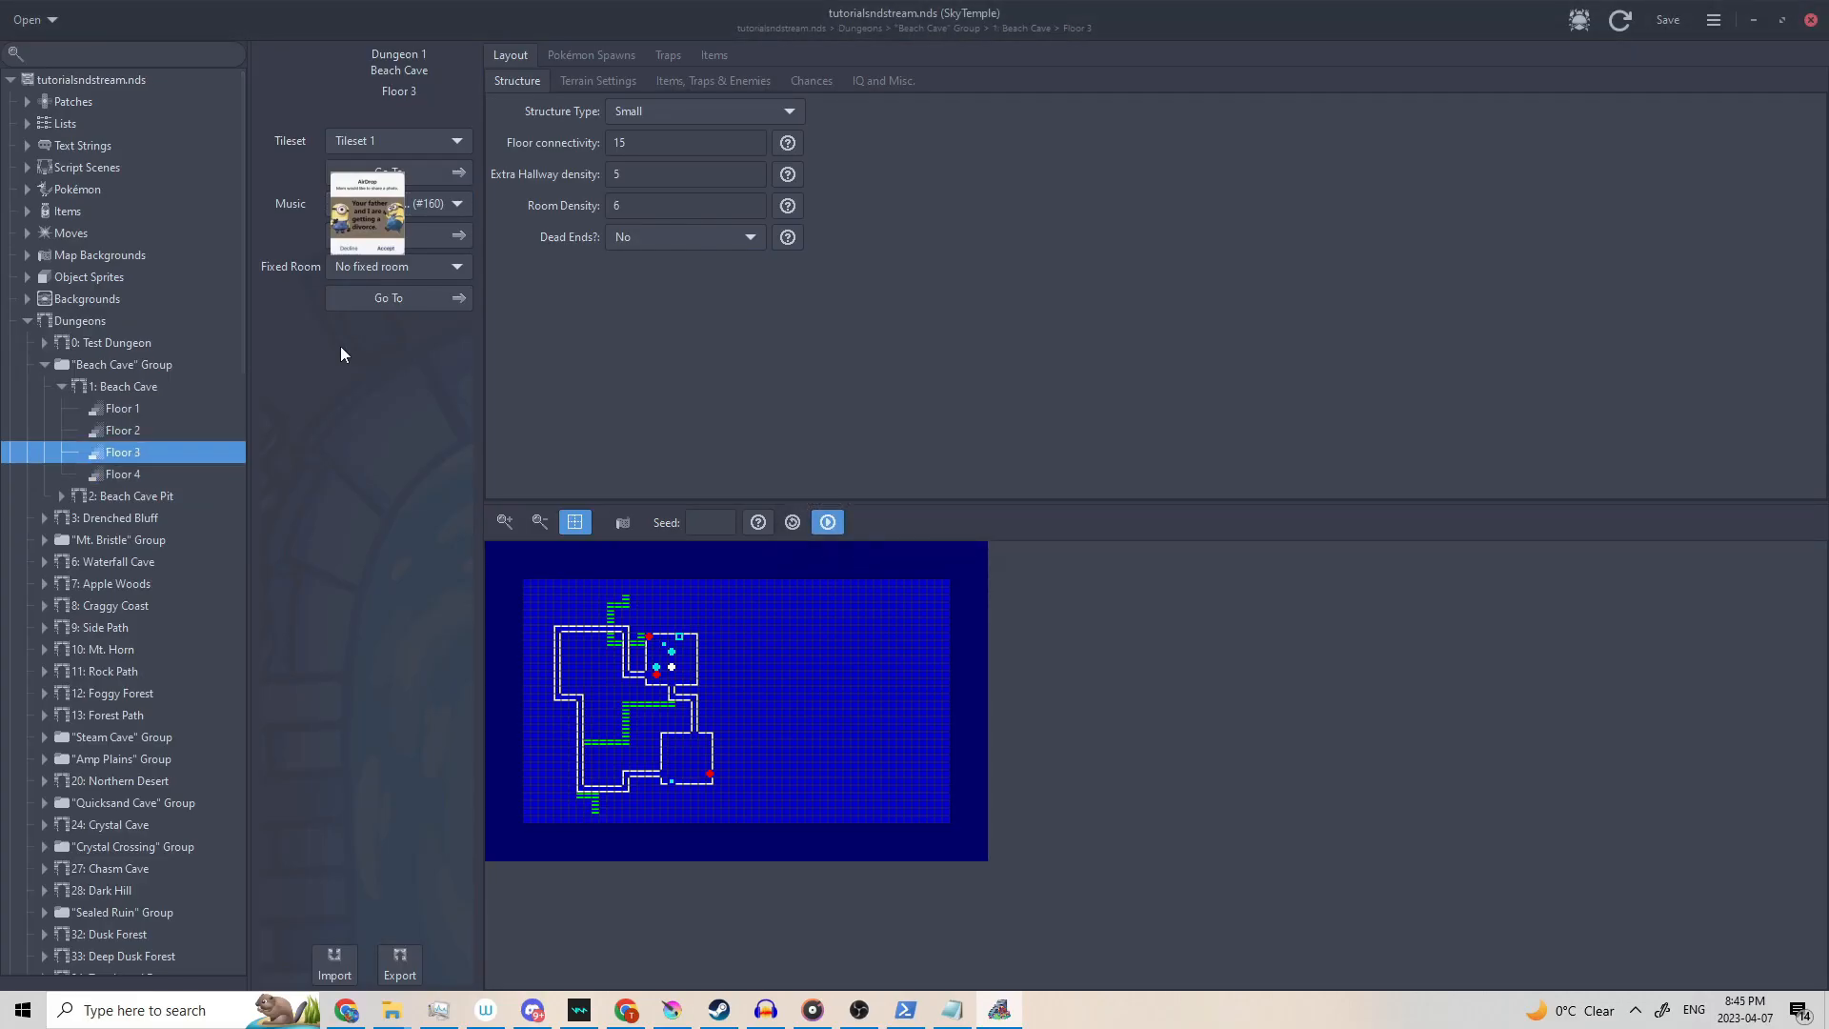
left_click(667, 111)
left_click(693, 181)
key("ctrl+s")
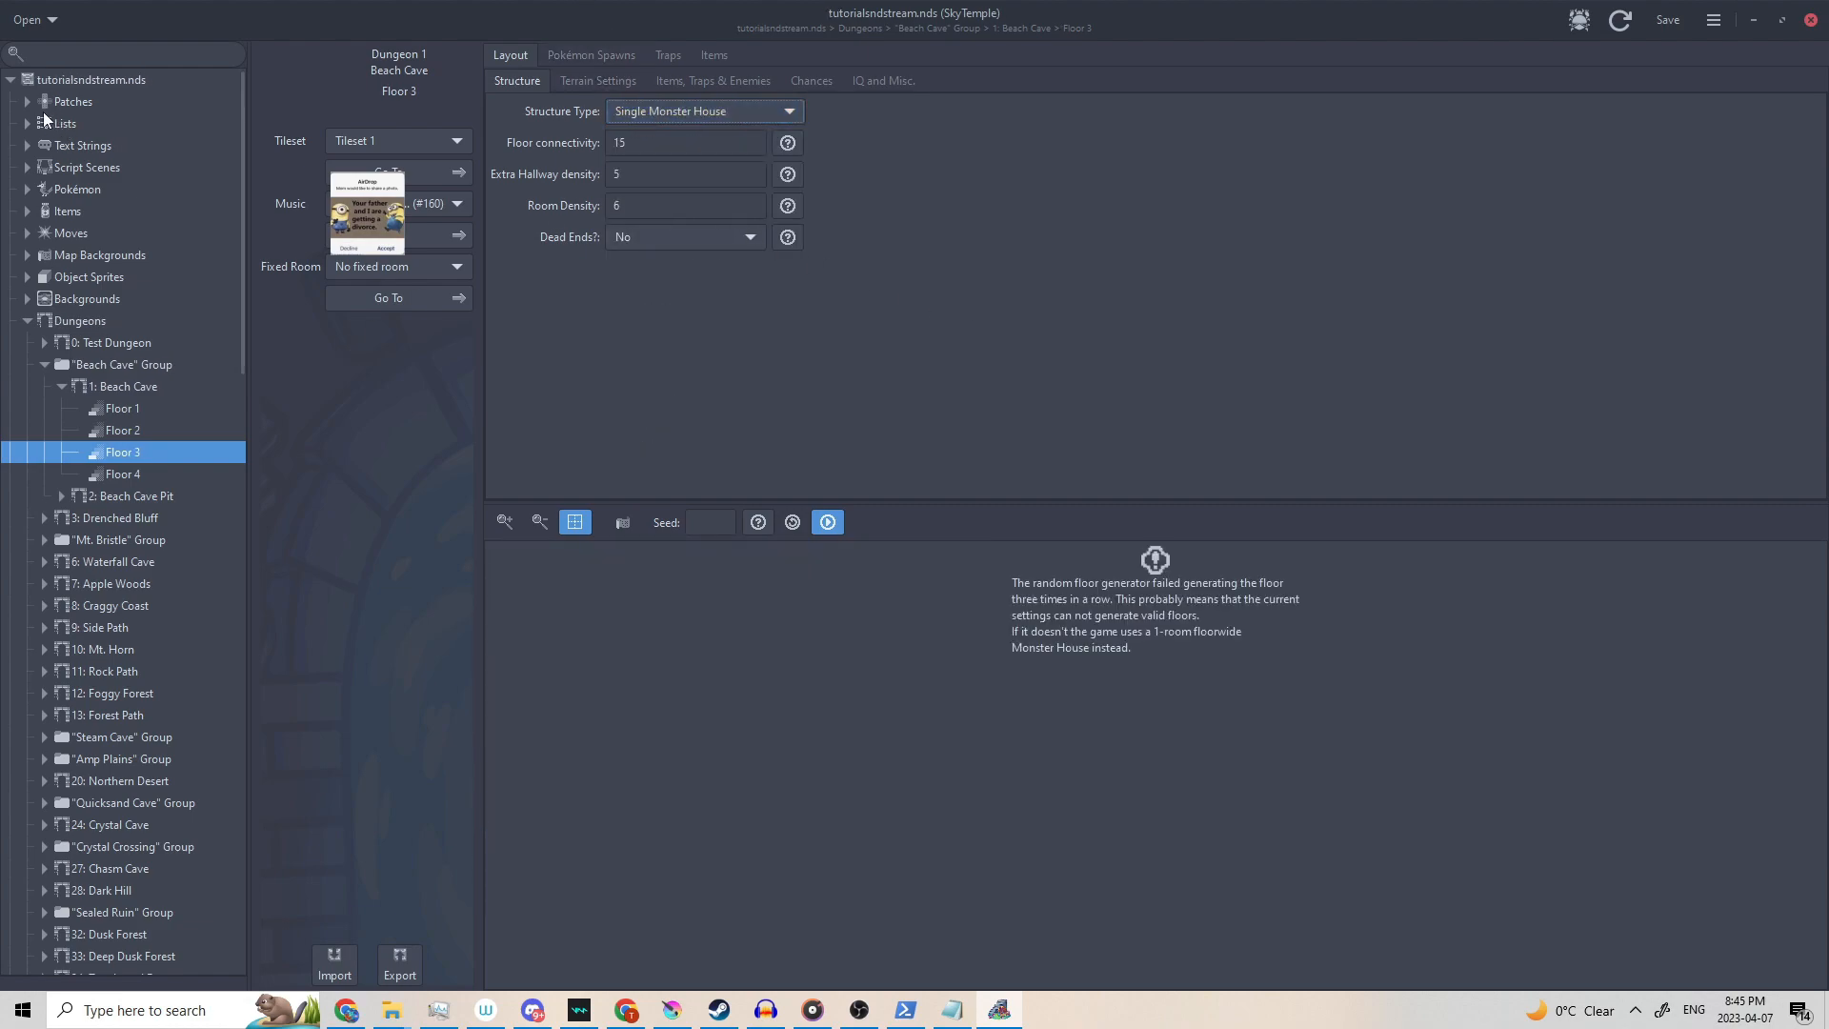
left_click(26, 103)
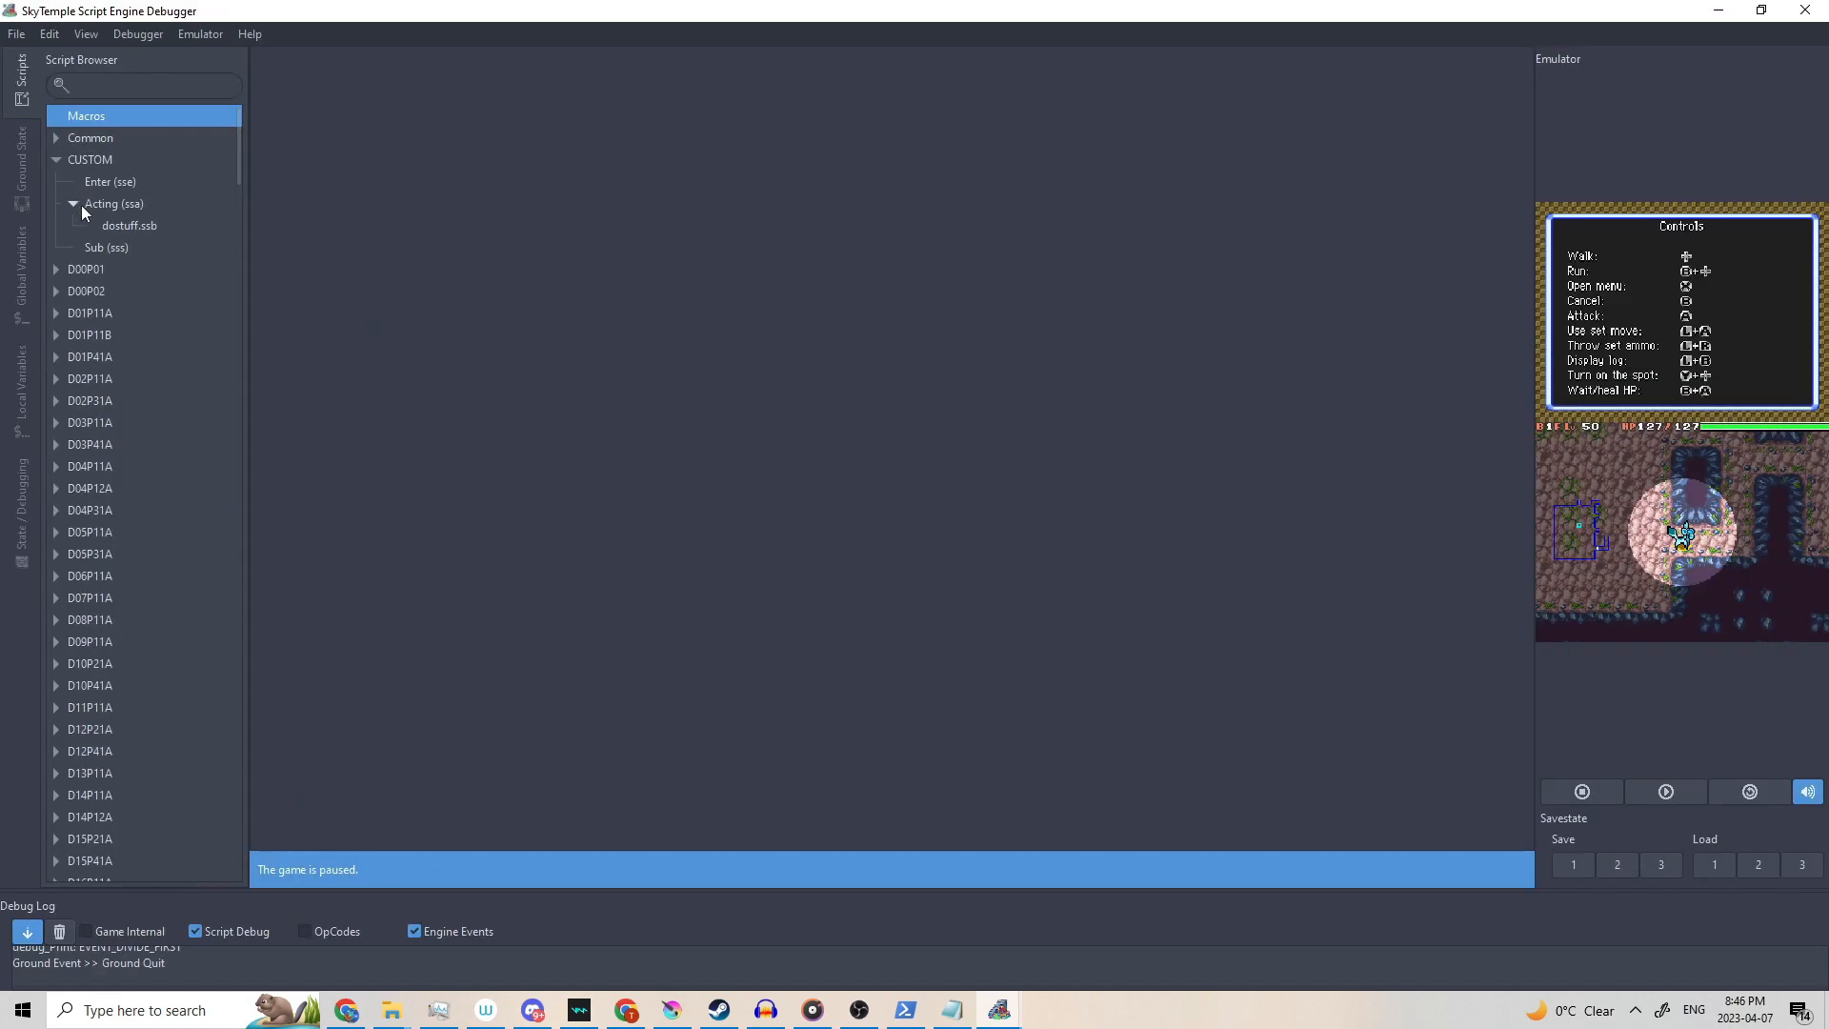
Add bgm_FadeOut(50); and Wait(50); after line 13's message_Close() in dostuff.ssb, then save.
double_click(115, 228)
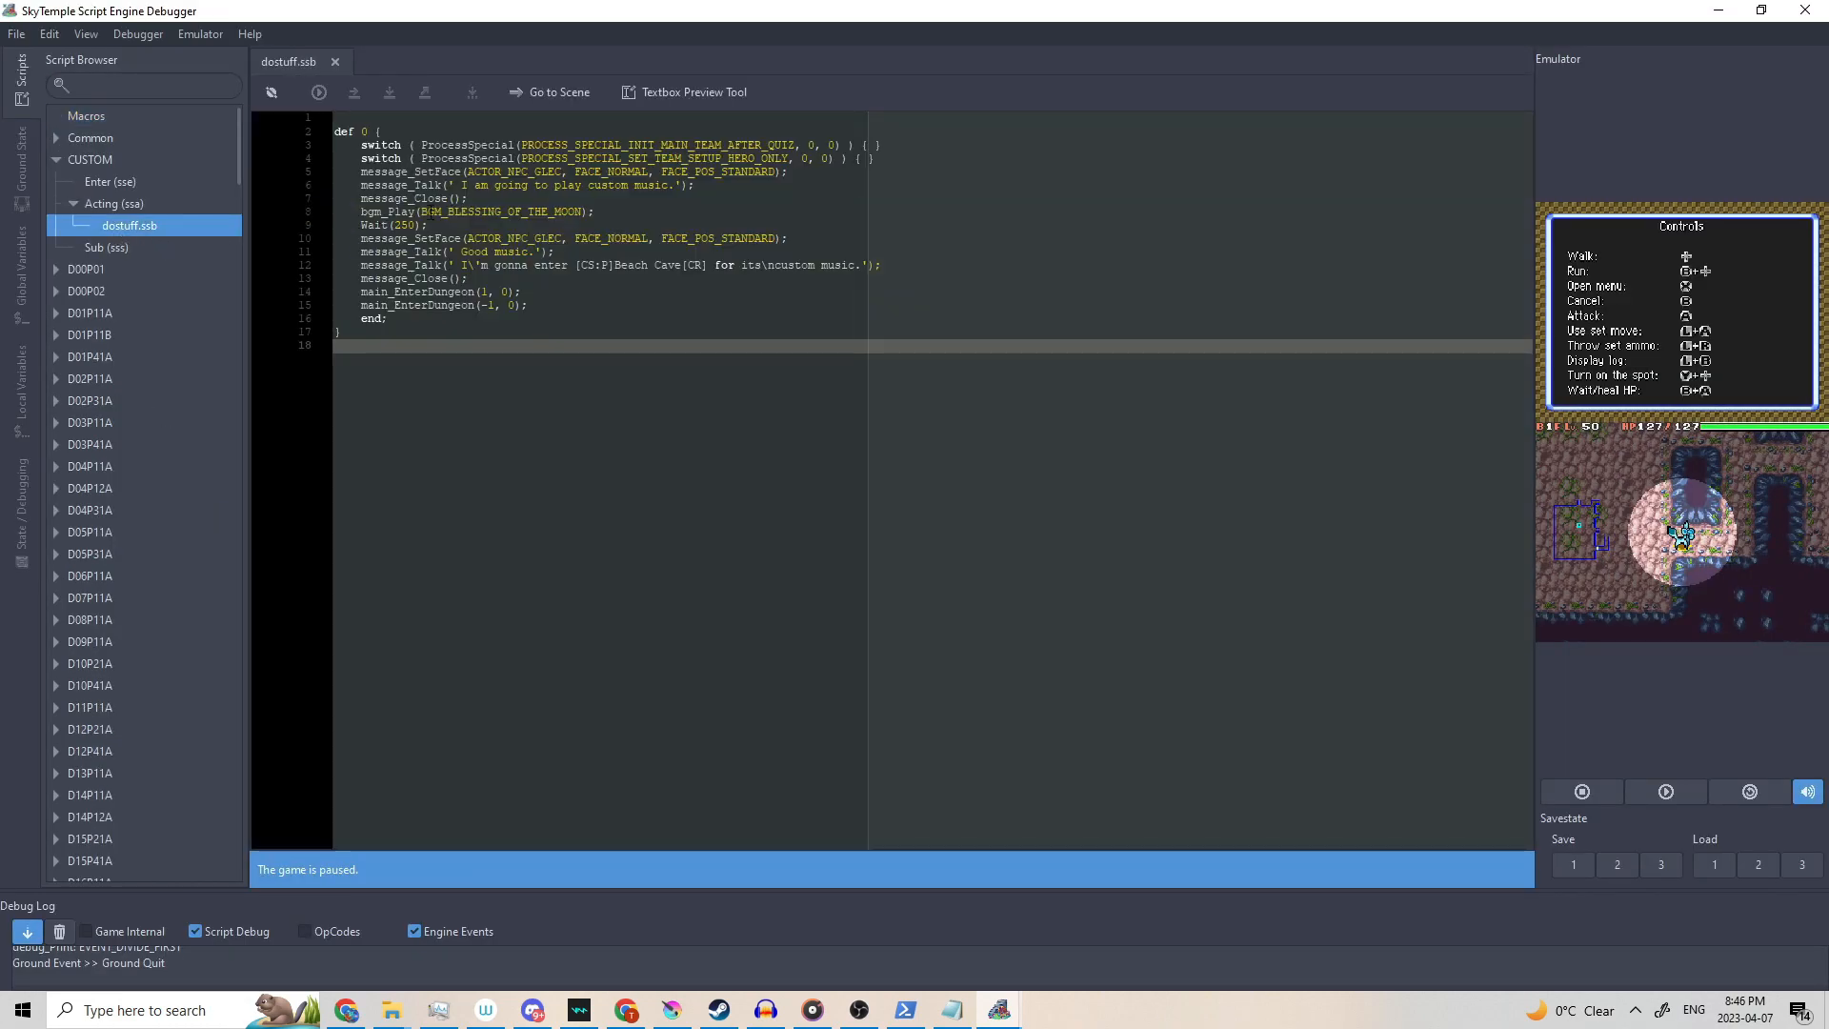
left_click(606, 211)
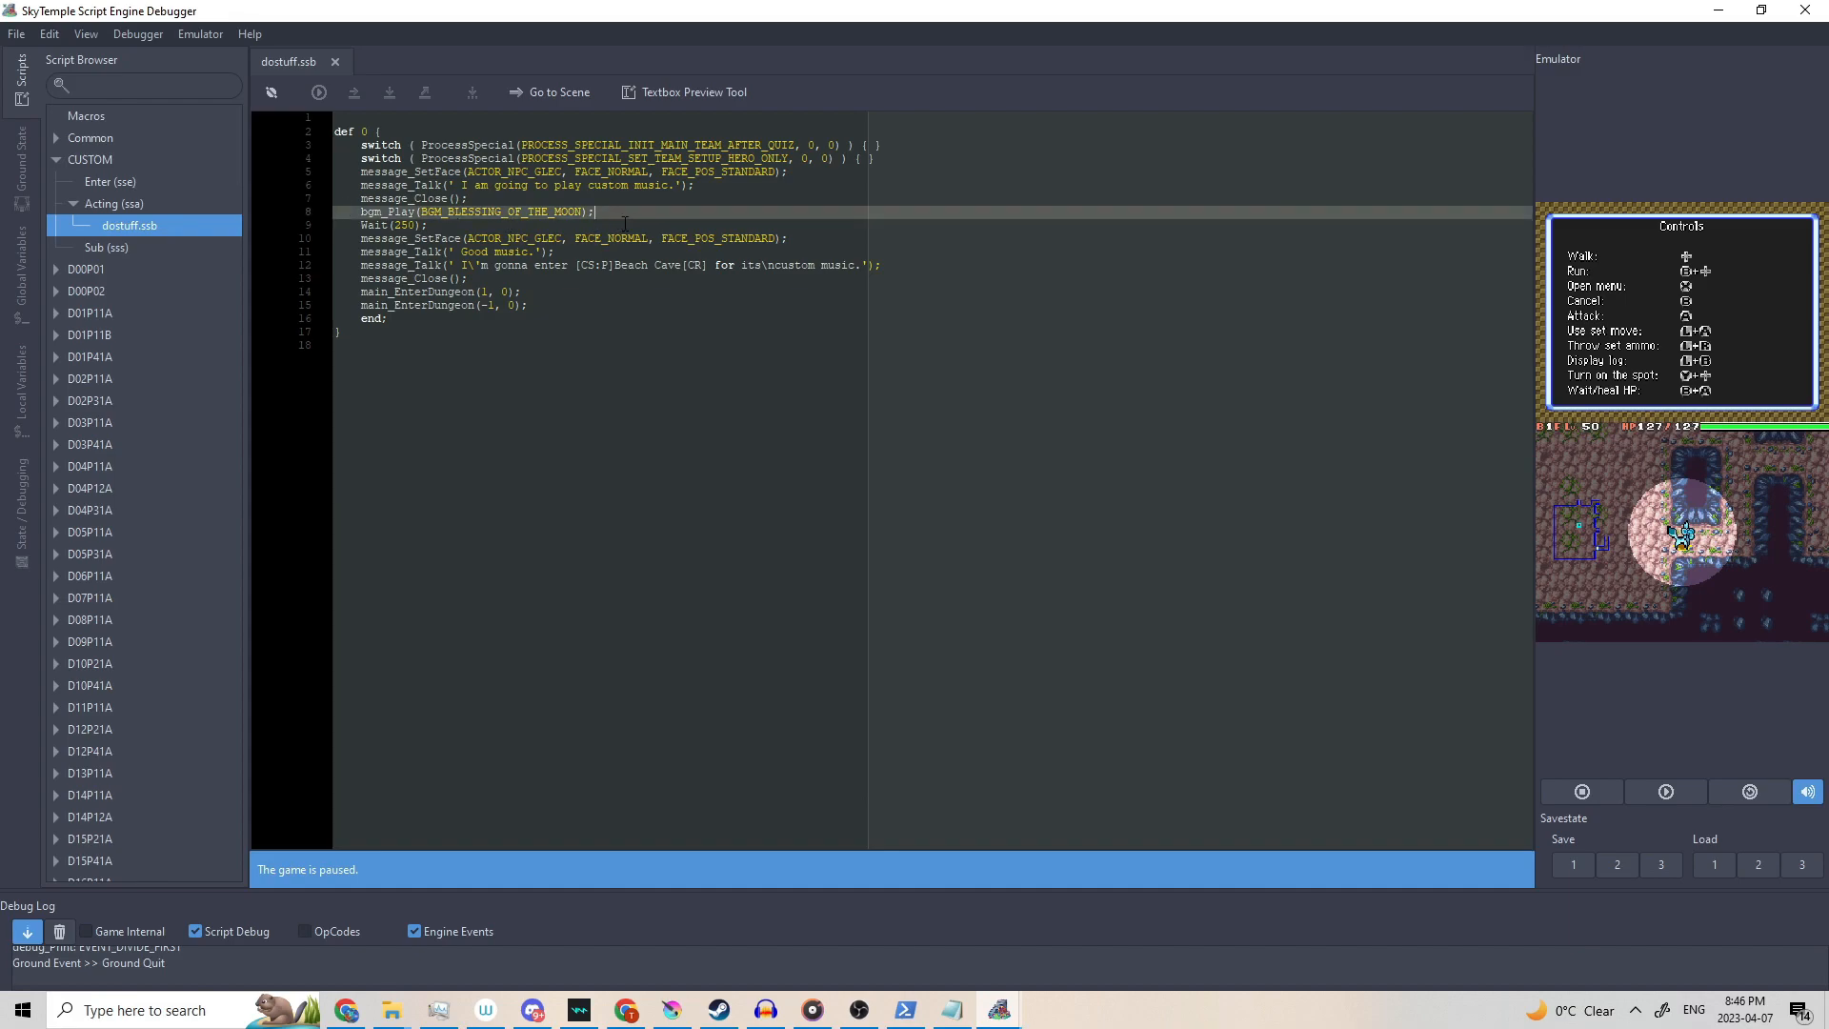
left_click(492, 279)
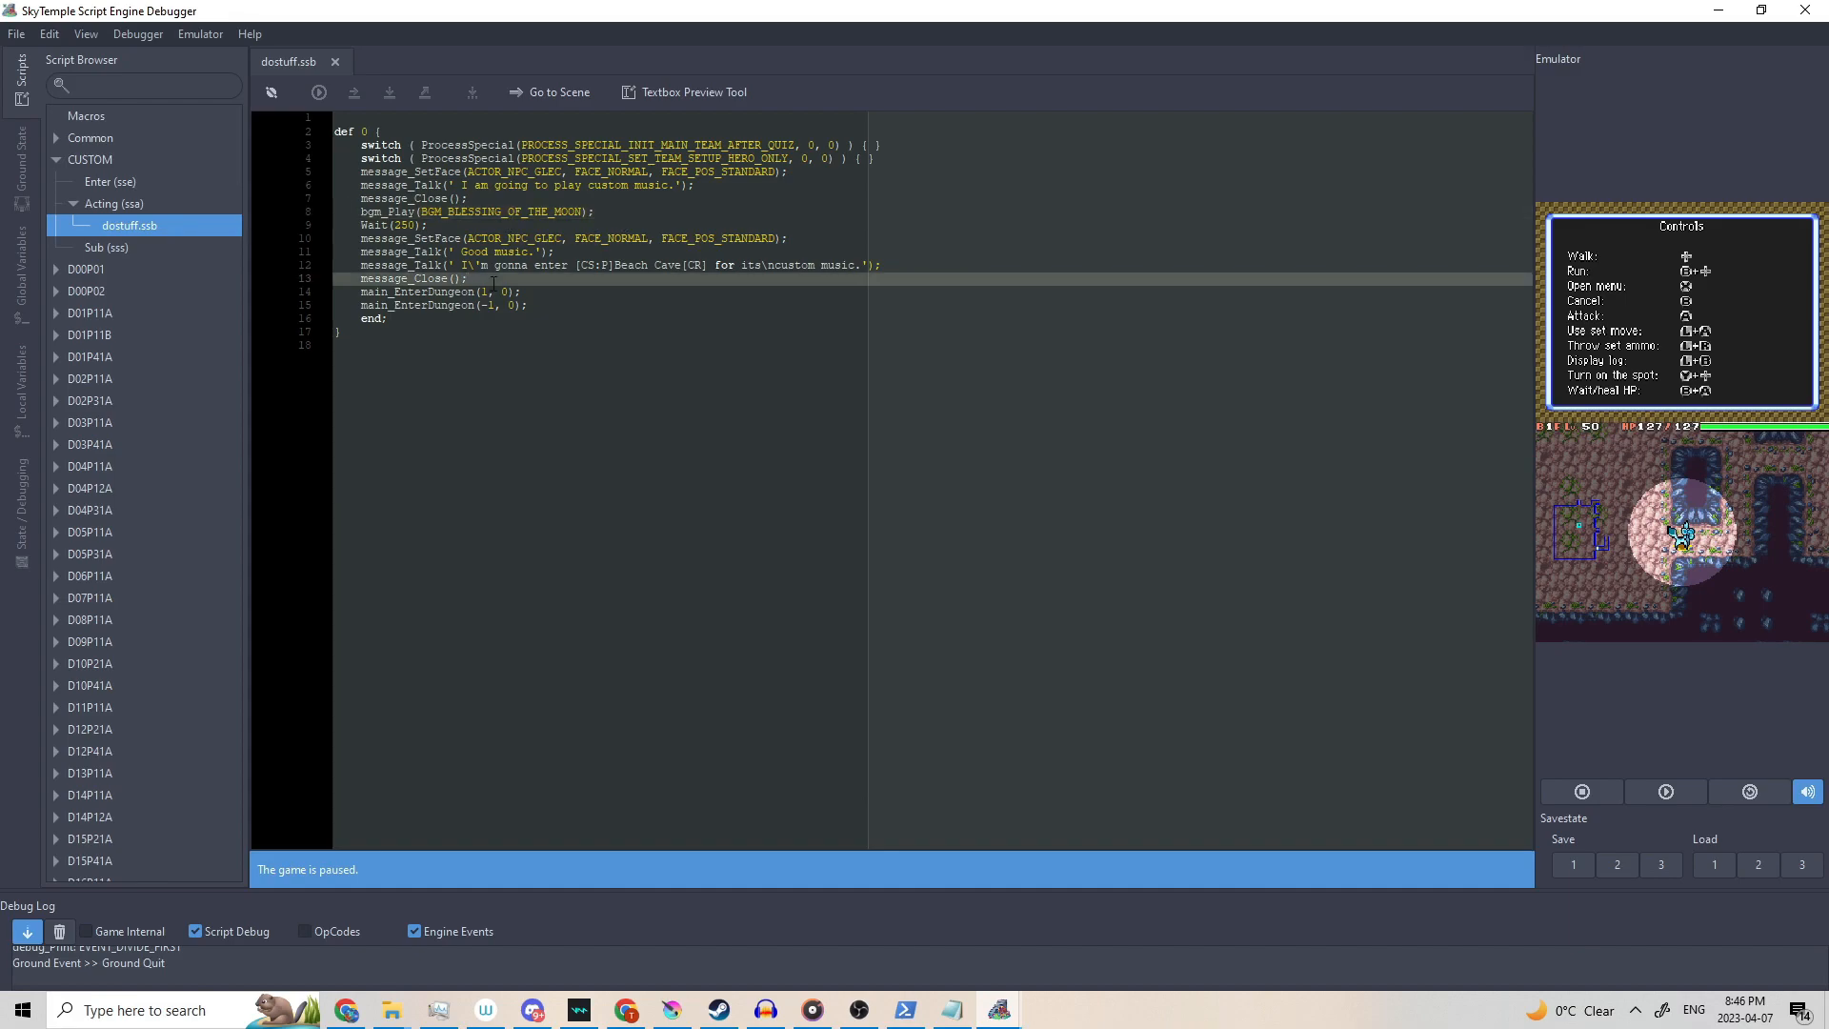
key("Return")
type("bgm_FadeOut(50);")
key("Return")
type("Wait(50);")
key("ctrl+s")
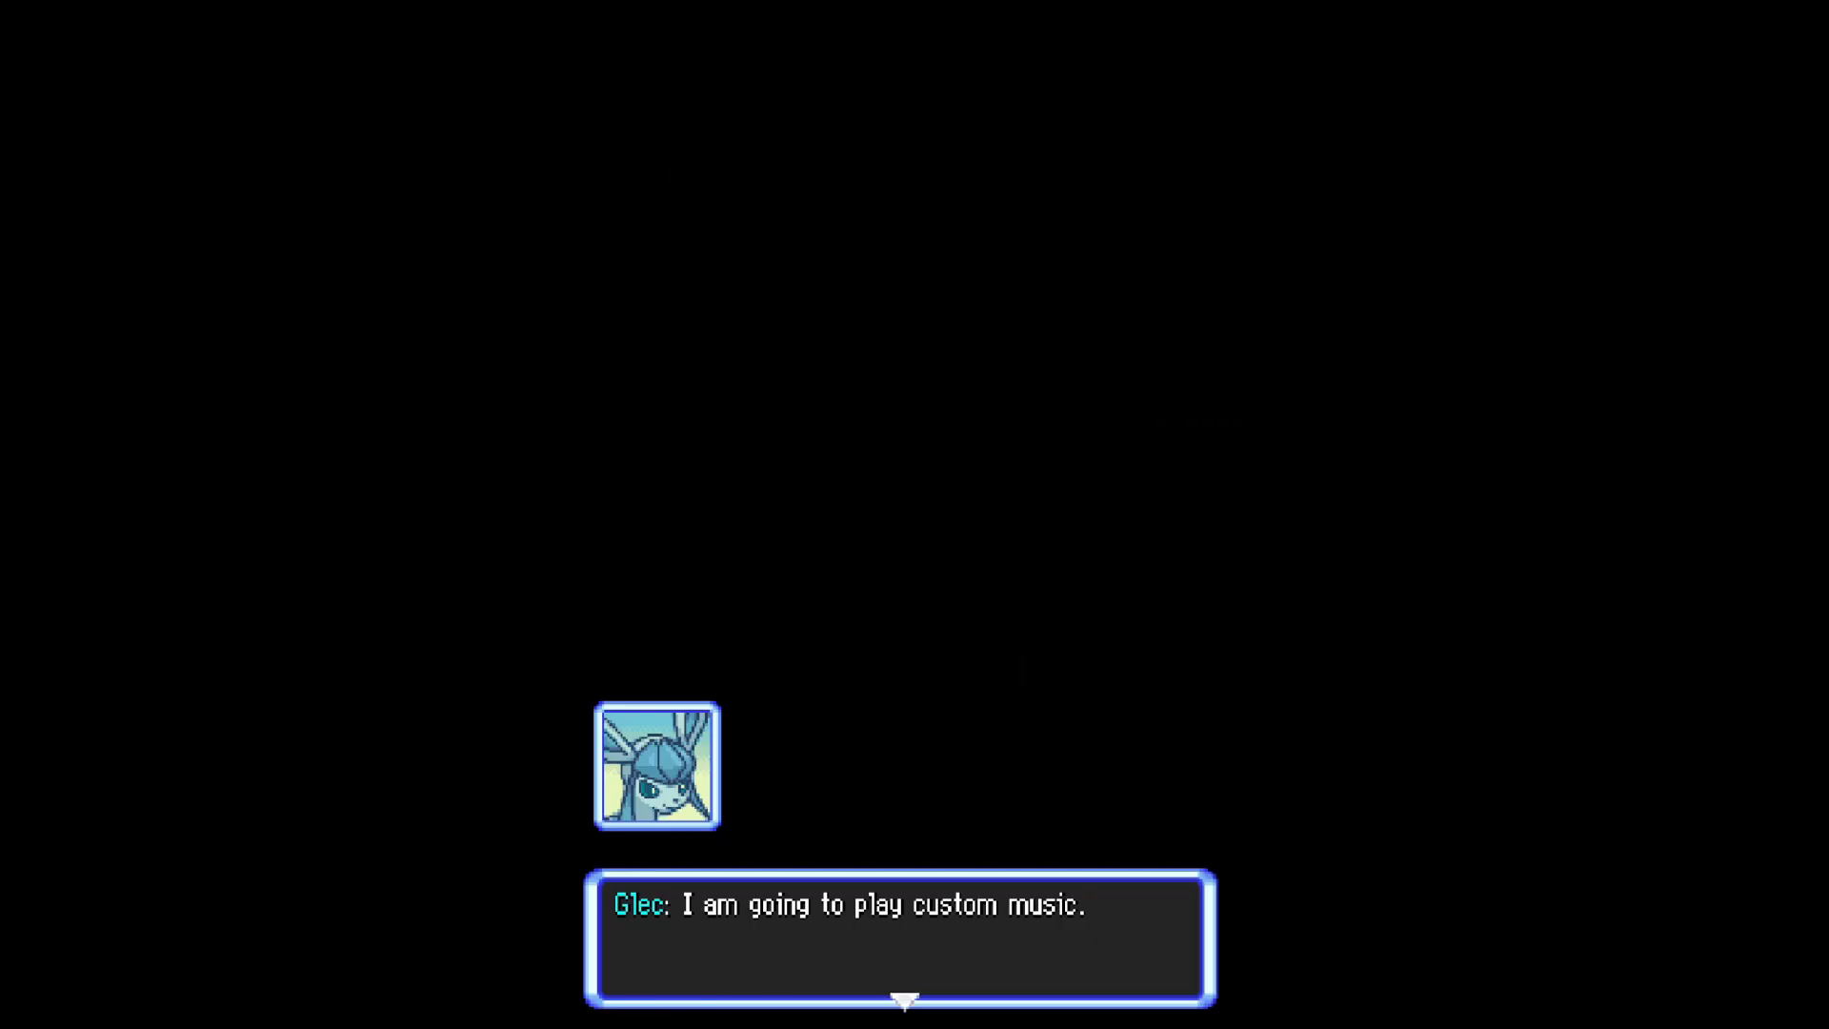
Advance through Glec's custom-music dialogue until Beach Cave B1F loads.
key("x")
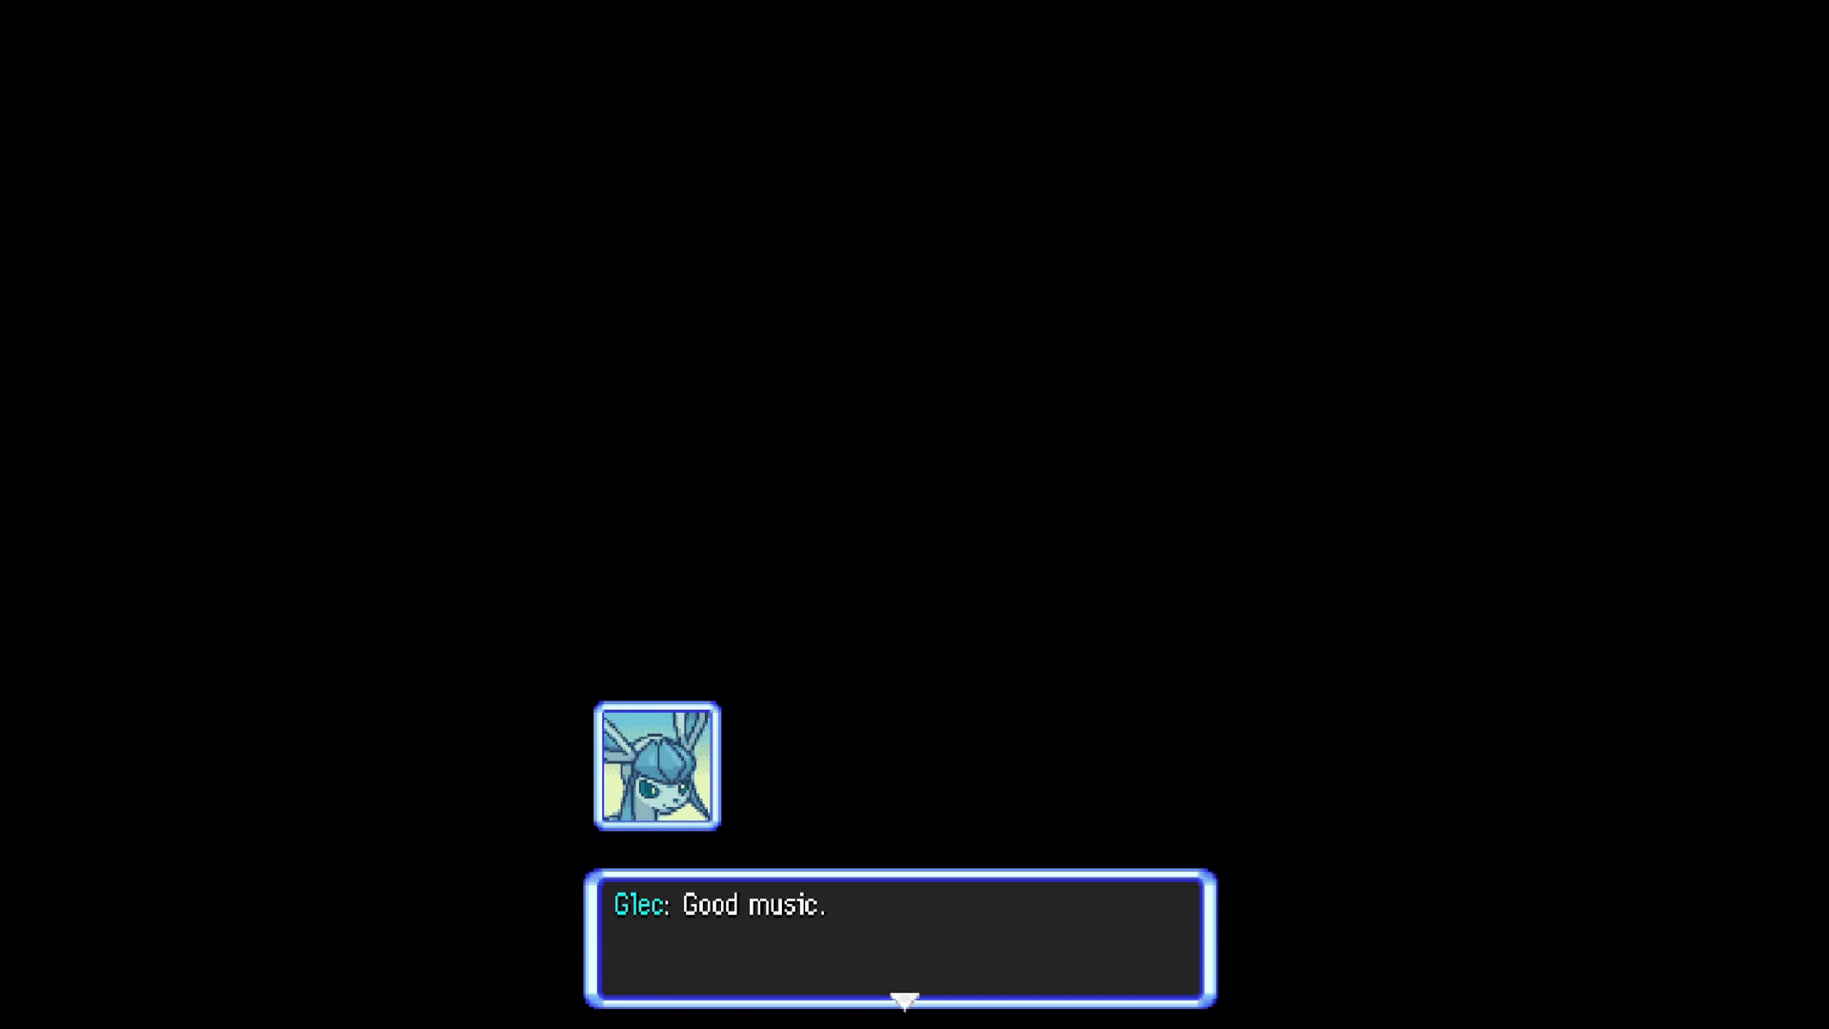
key("Return")
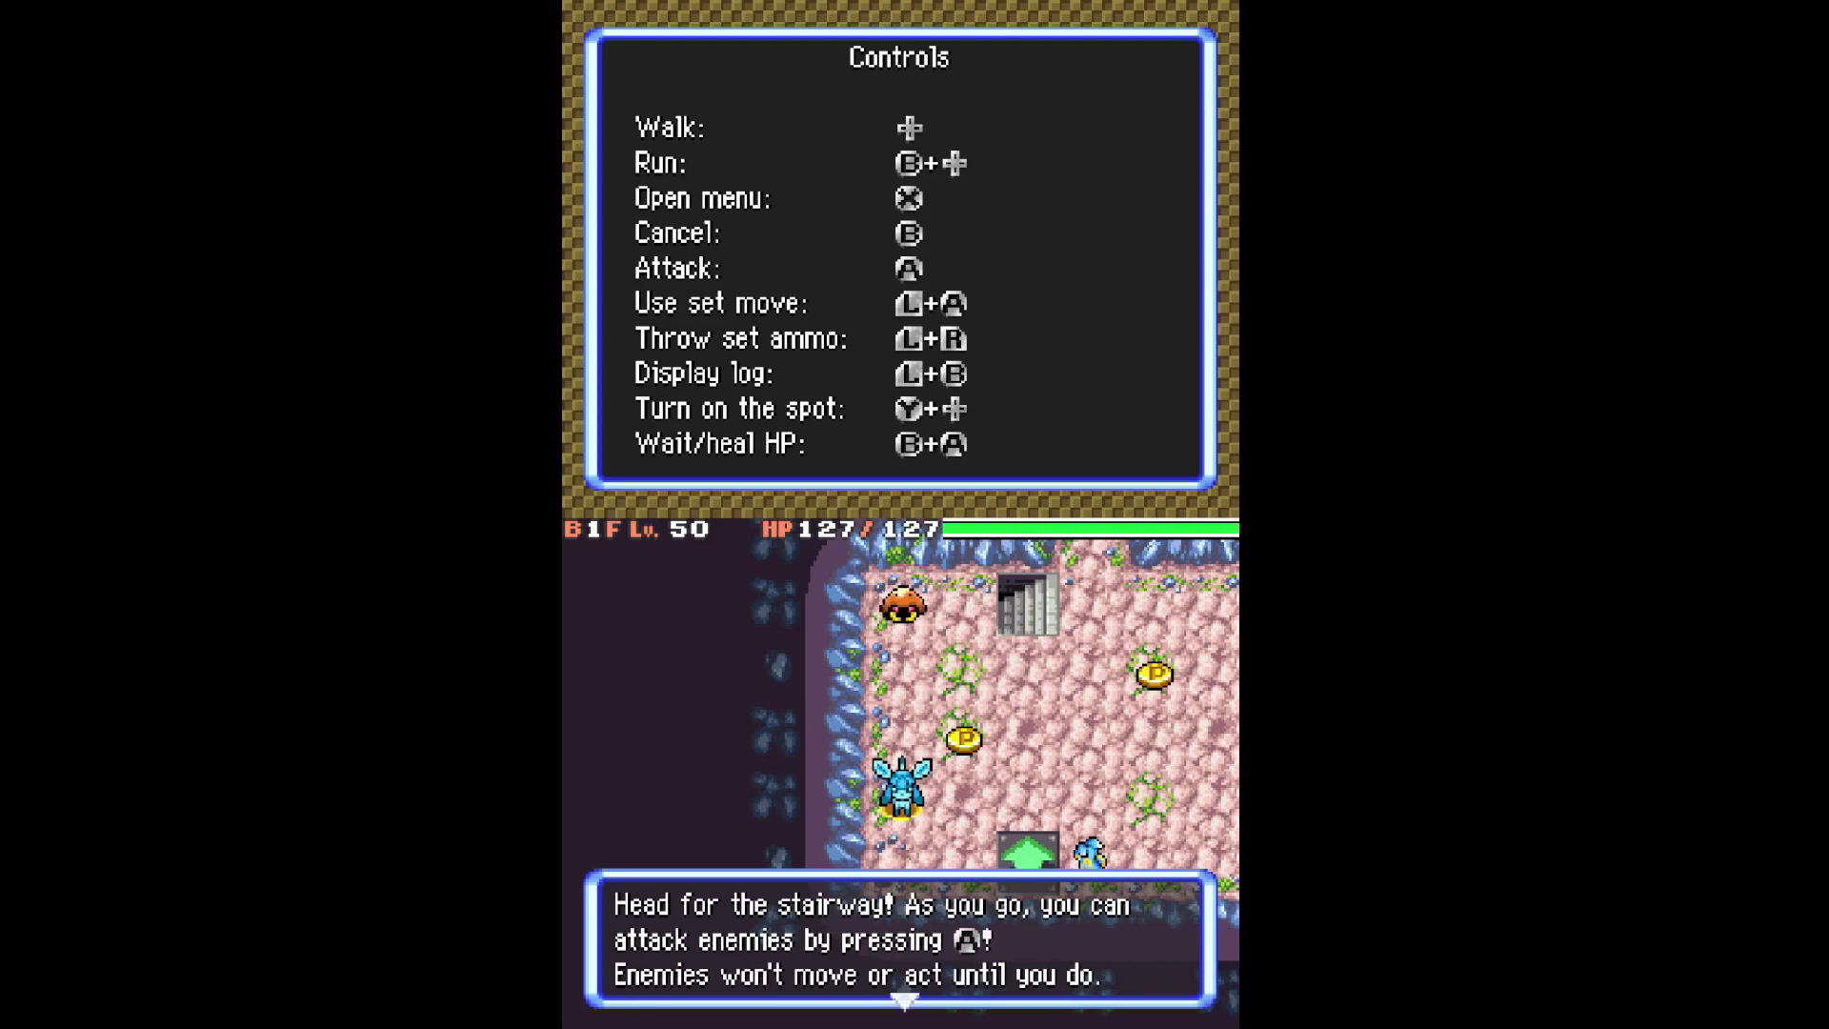
Dismiss the tutorial messages and browse the dungeon menu and Glec's moves list.
key("x")
key("z")
key("z")
key("s")
key("Down")
key("Down")
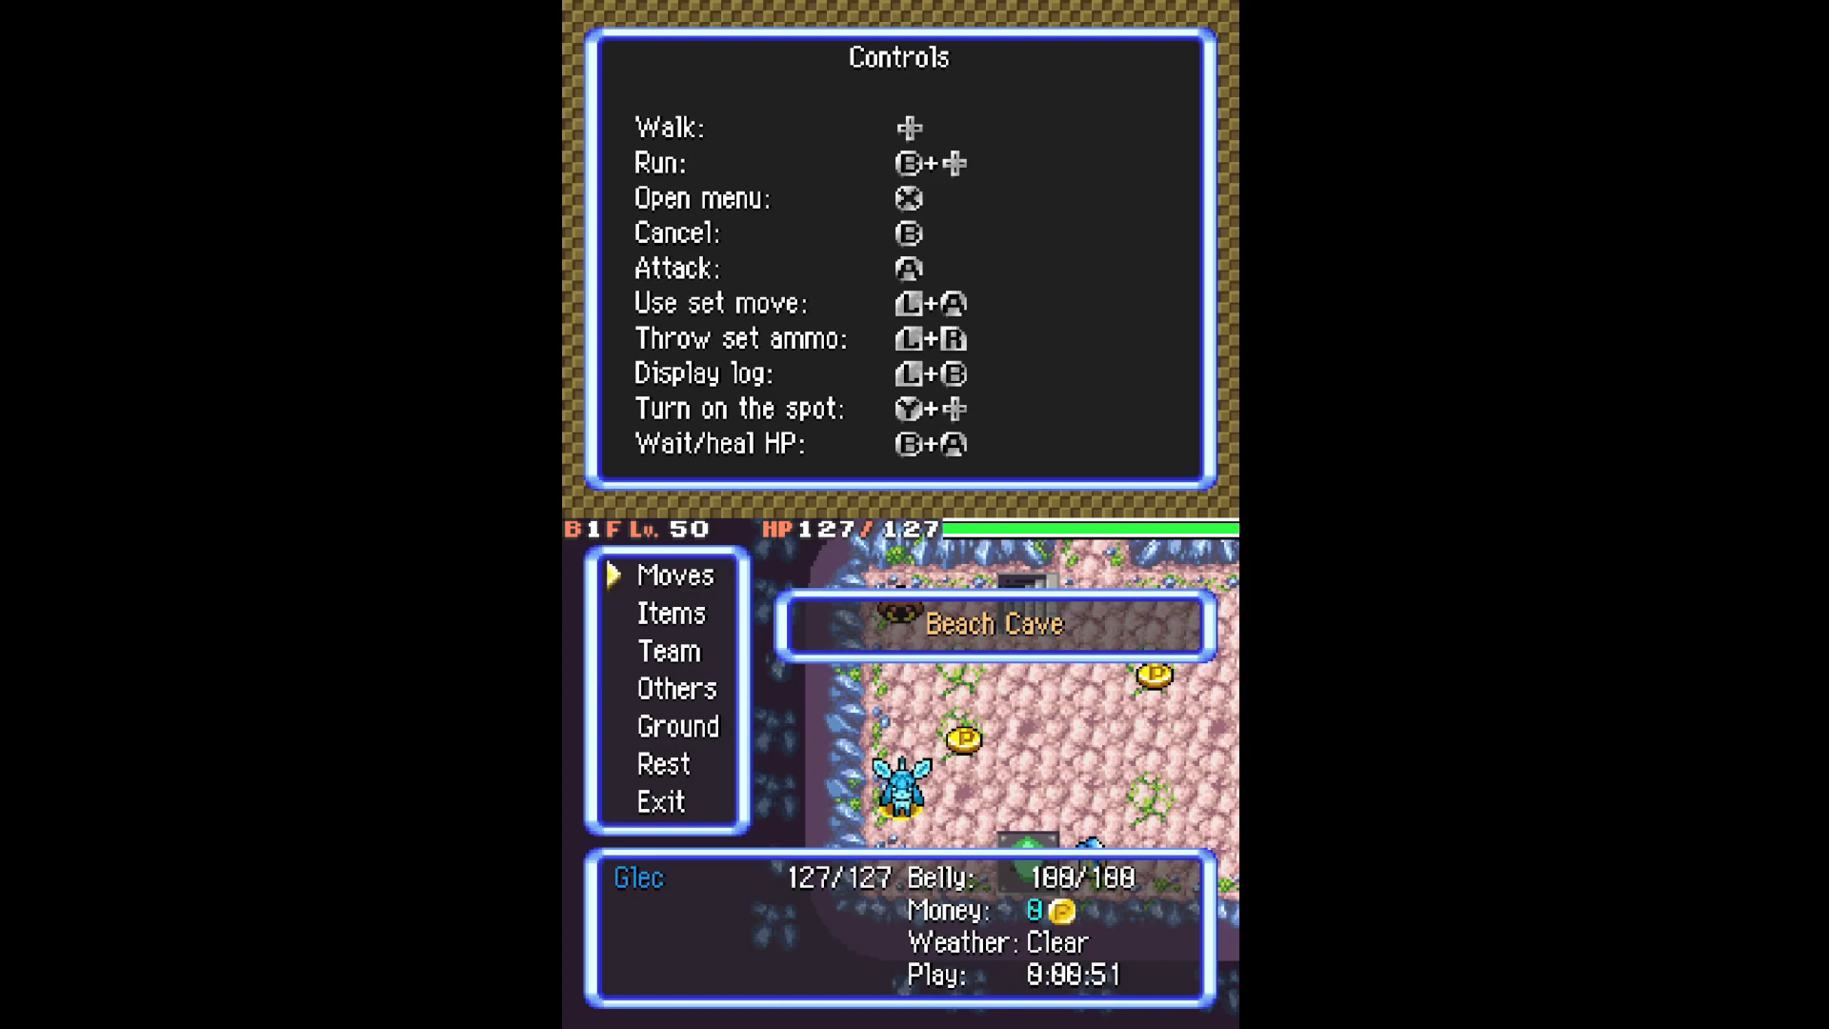
key("z")
key("s")
key("x")
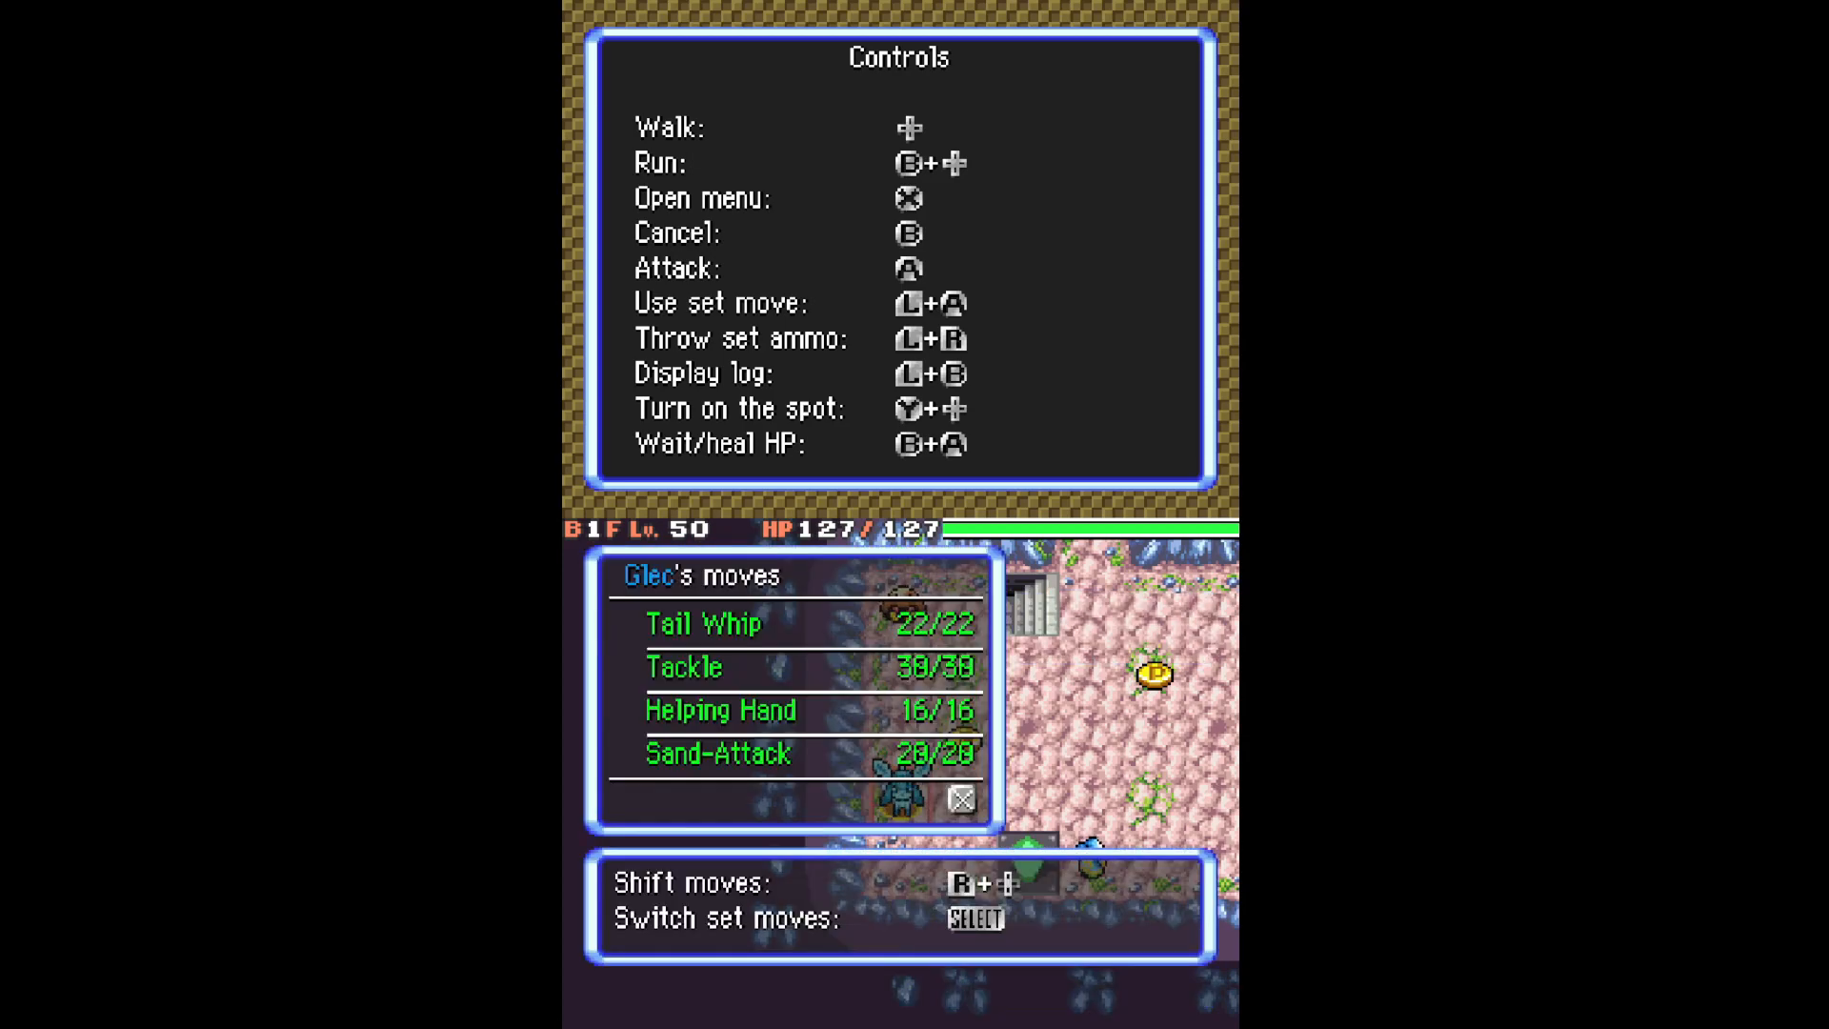
key("z")
key("z")
Pick up the Poké coin and defeat the Kabuto and Shellos.
key("Up+Right")
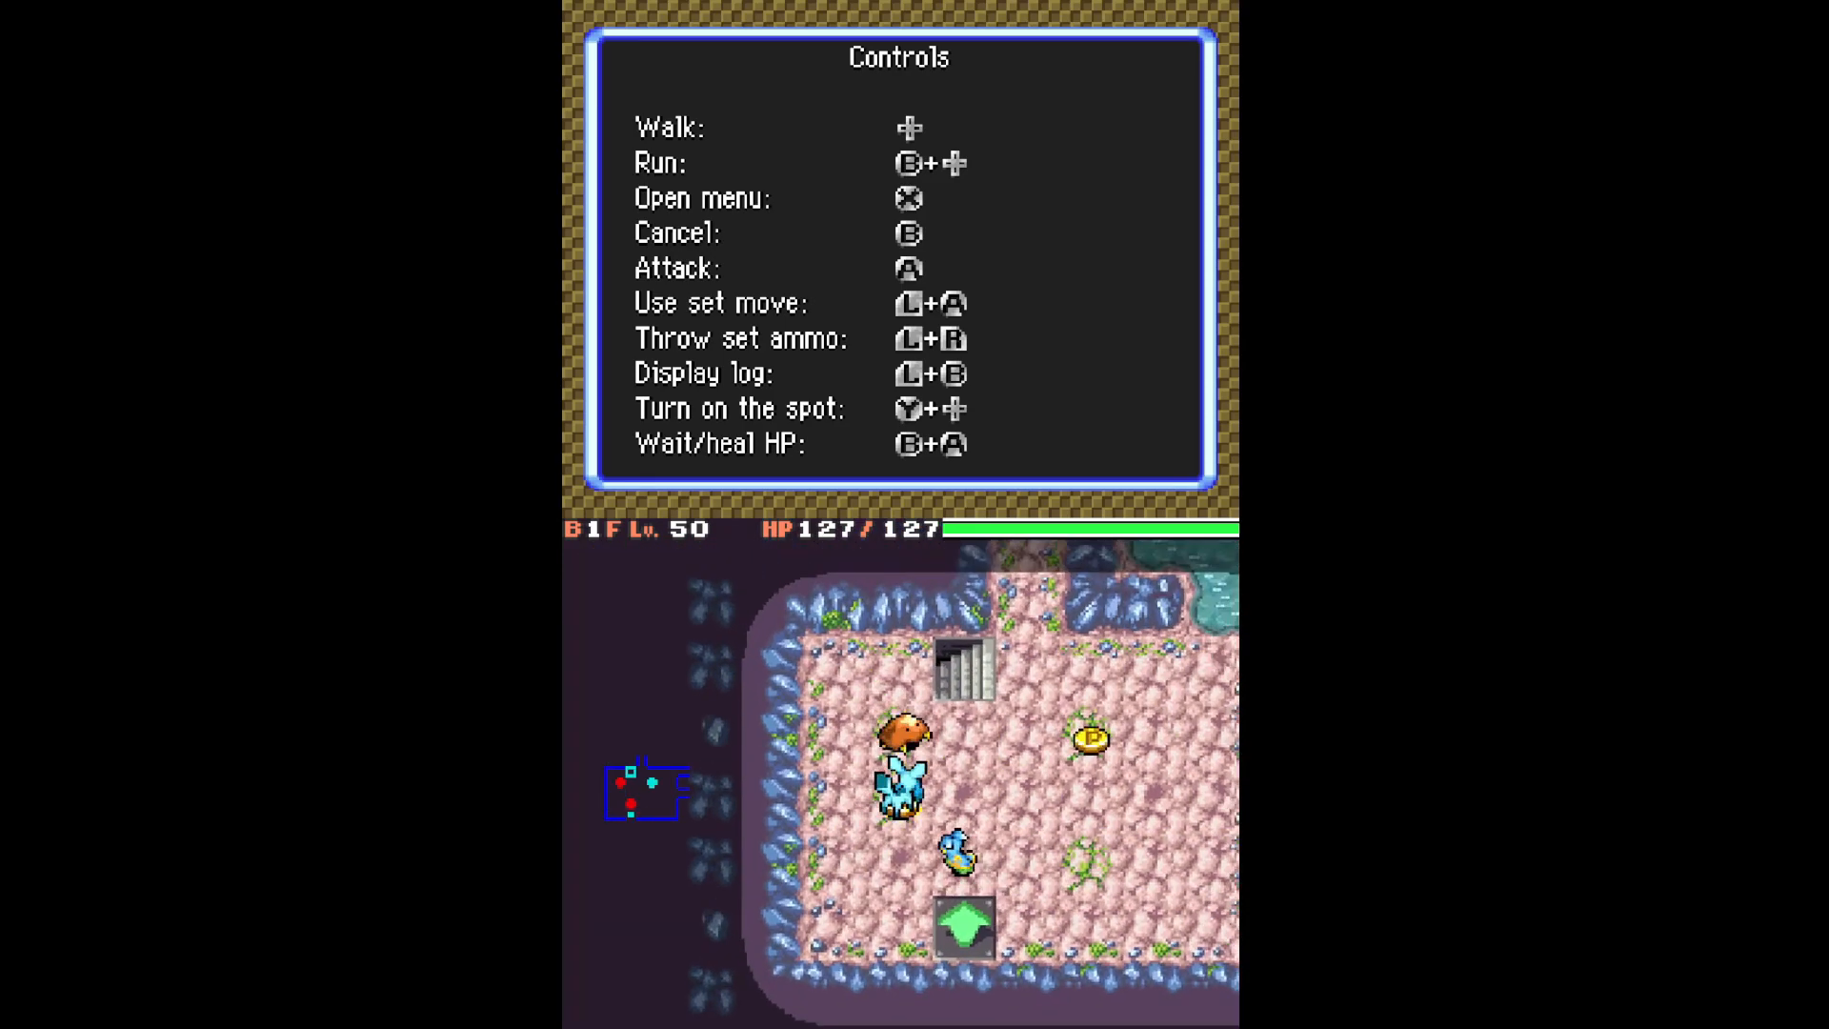
key("x")
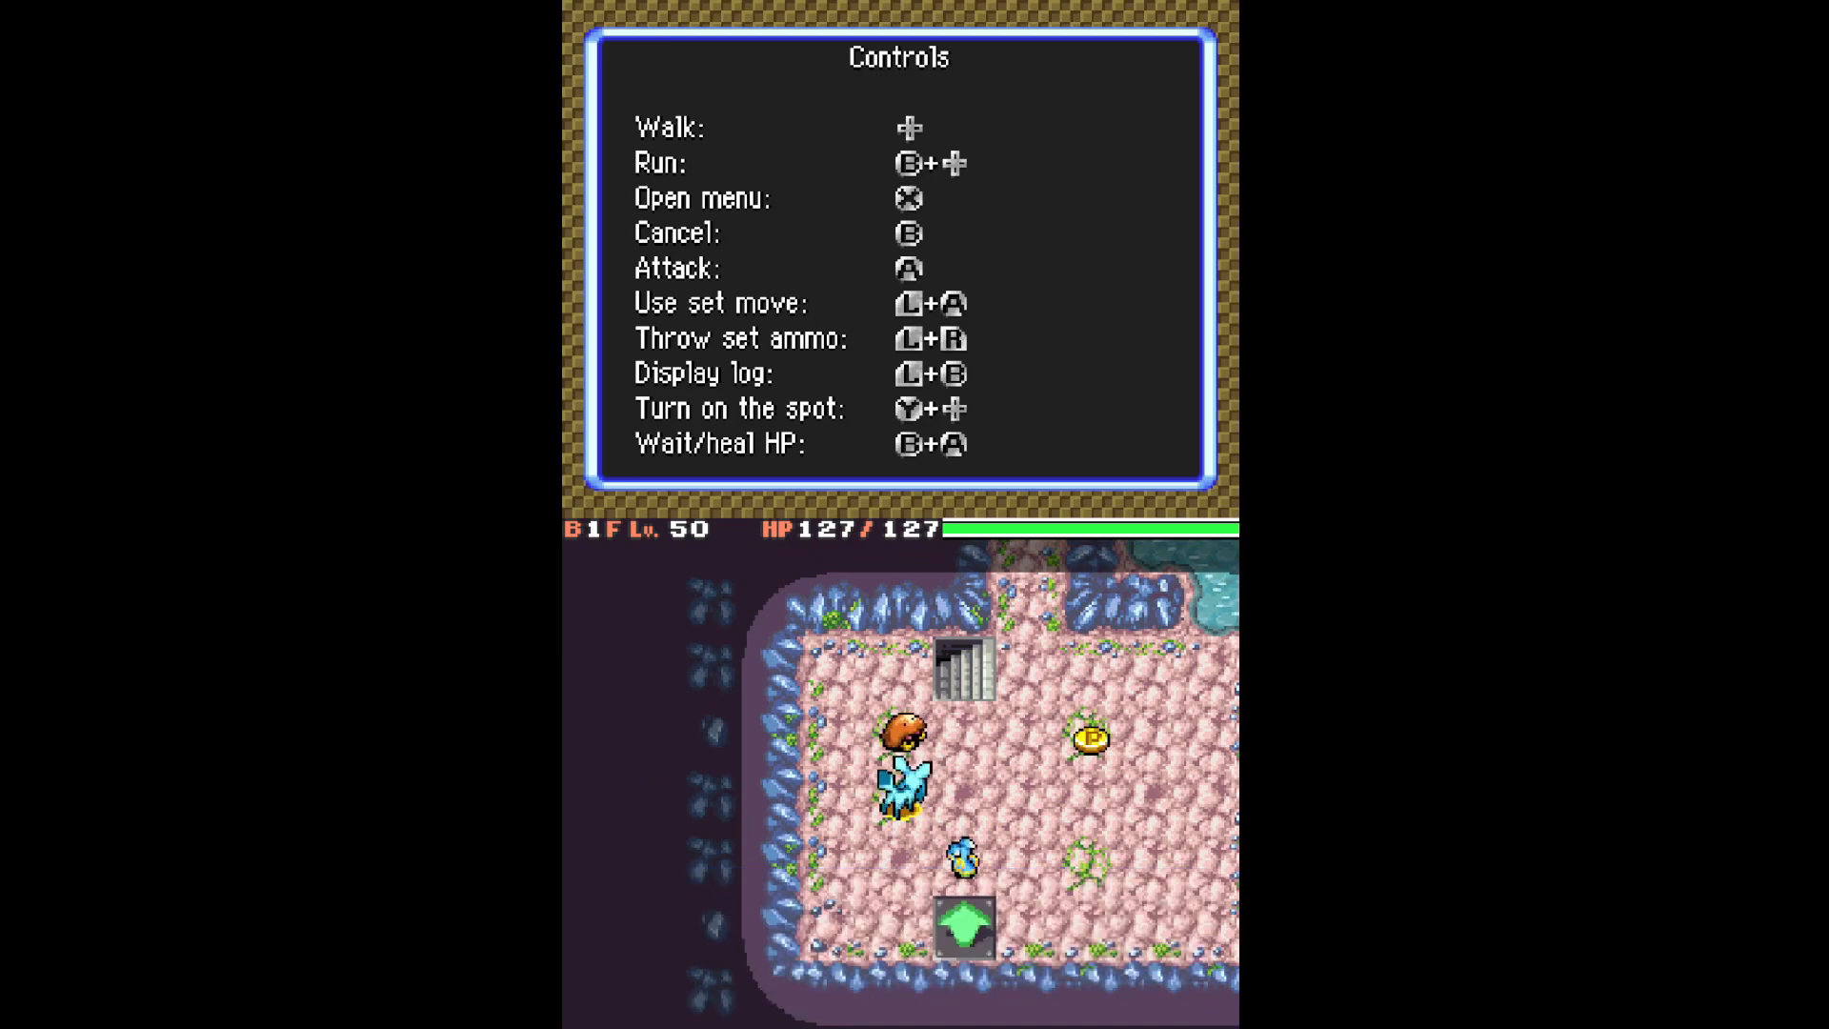
key("x")
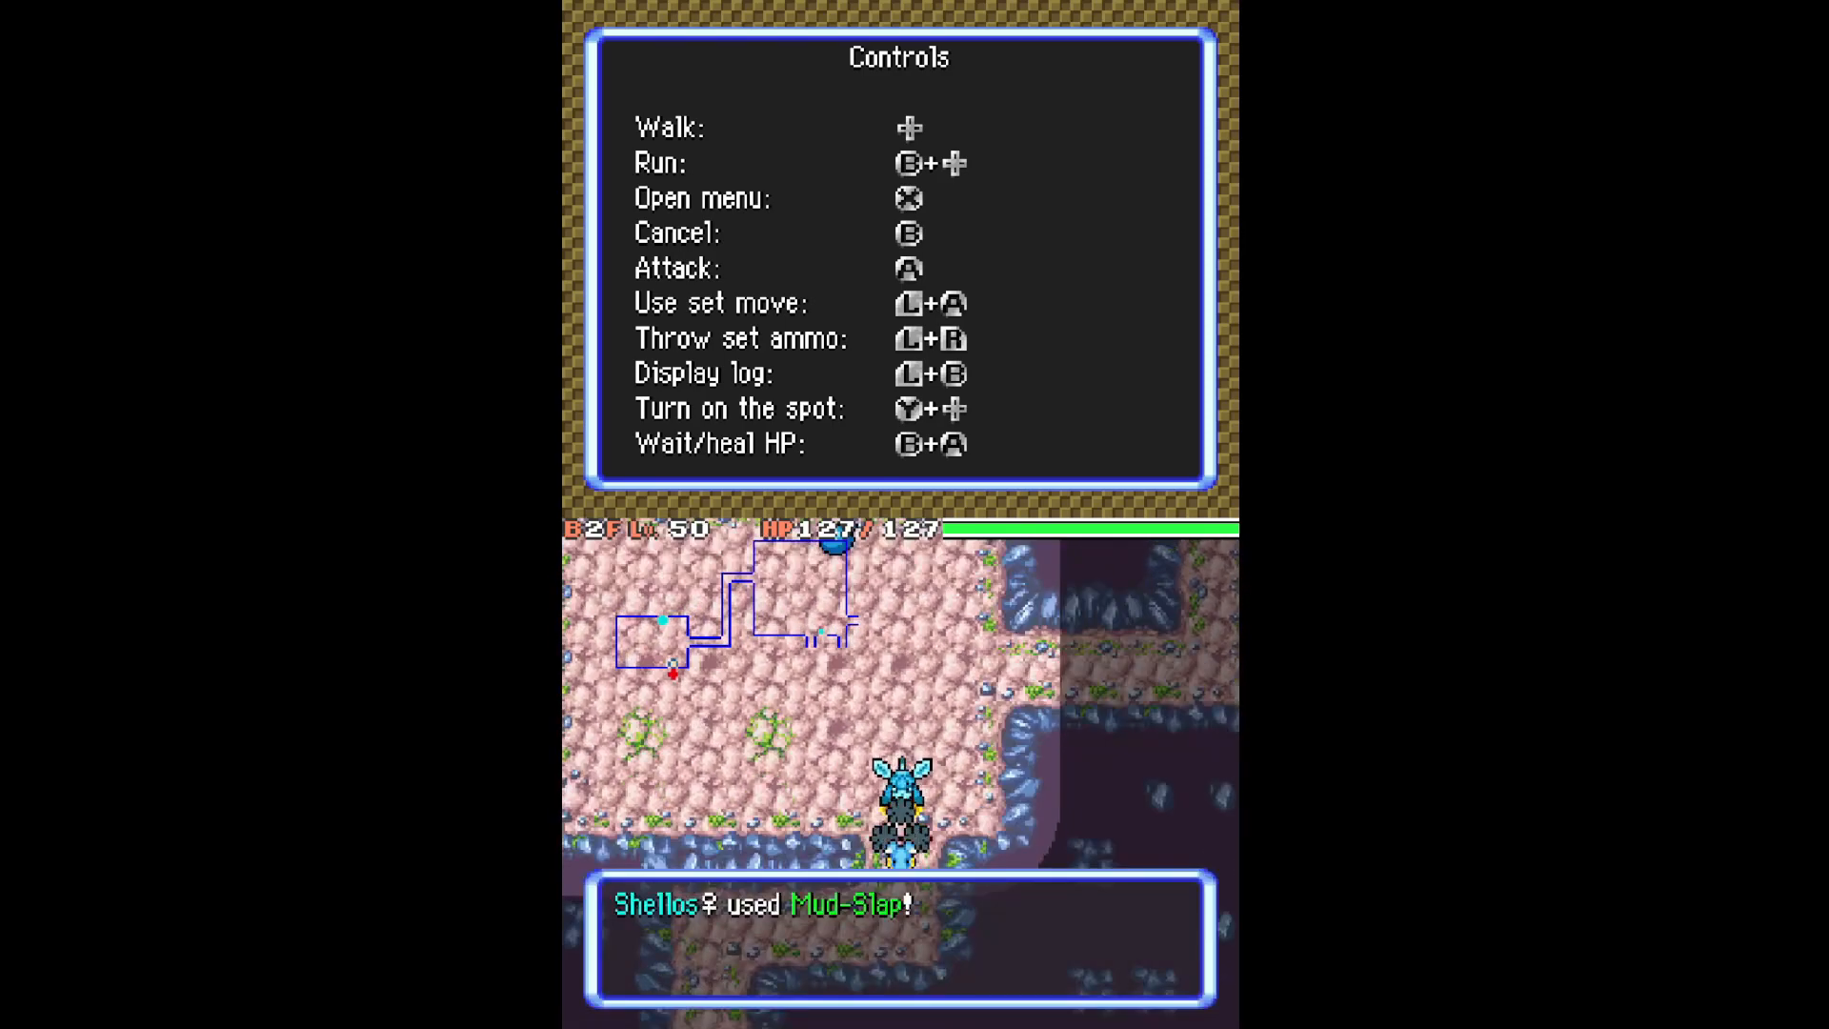
key("x")
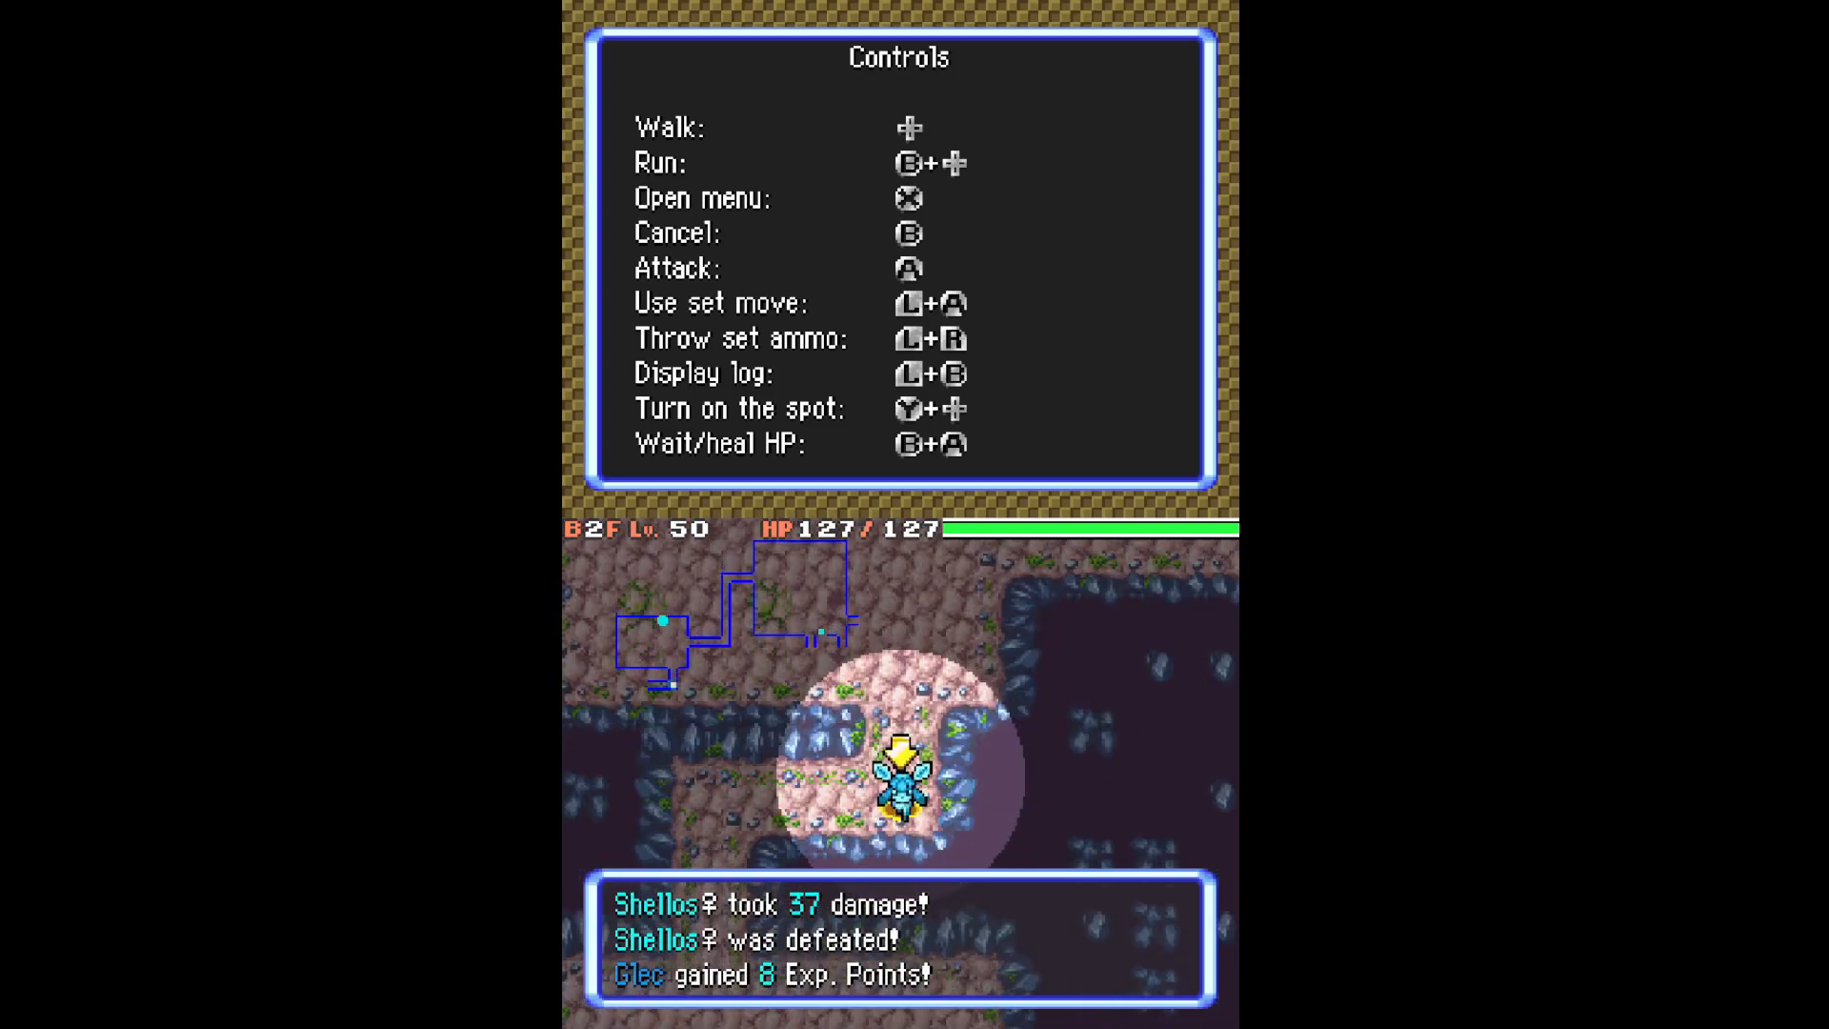
Walk through the corridors to the stairs and descend to B3F.
key("Left")
key("Down")
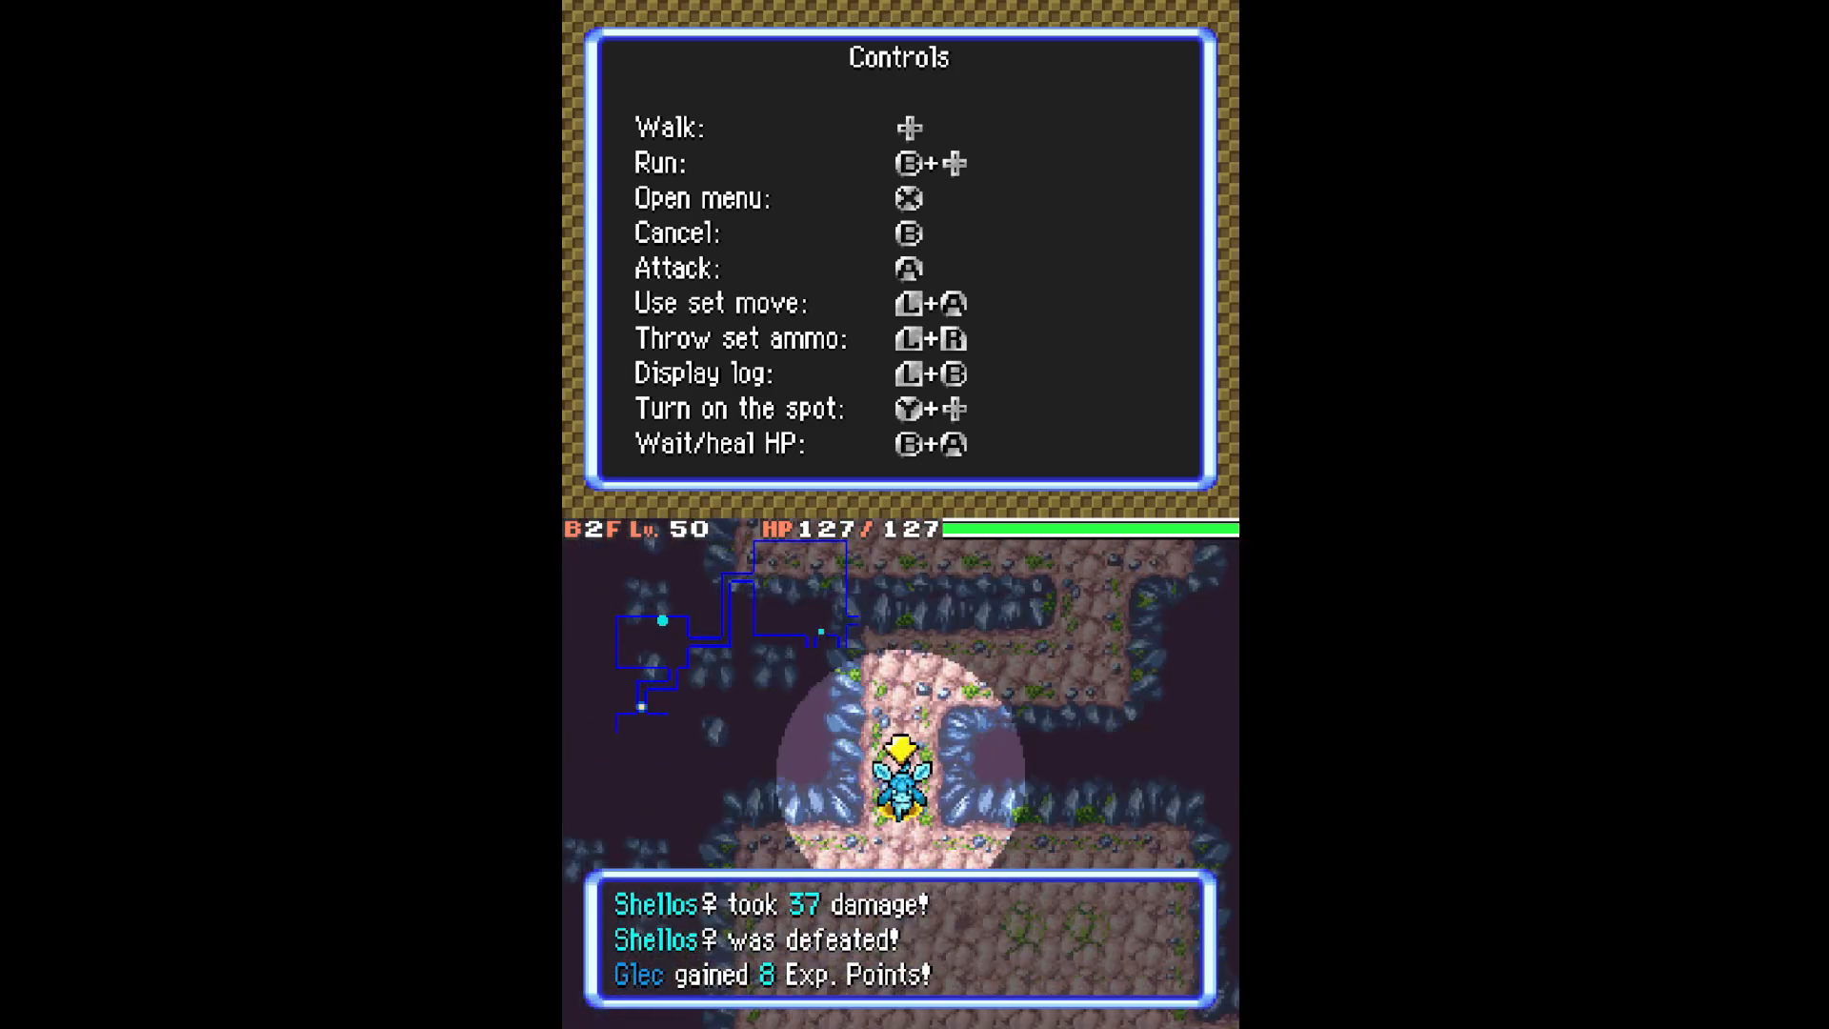
key("Right")
key("Right")
key("Down")
key("Right")
key("Right")
key("Right")
key("Up")
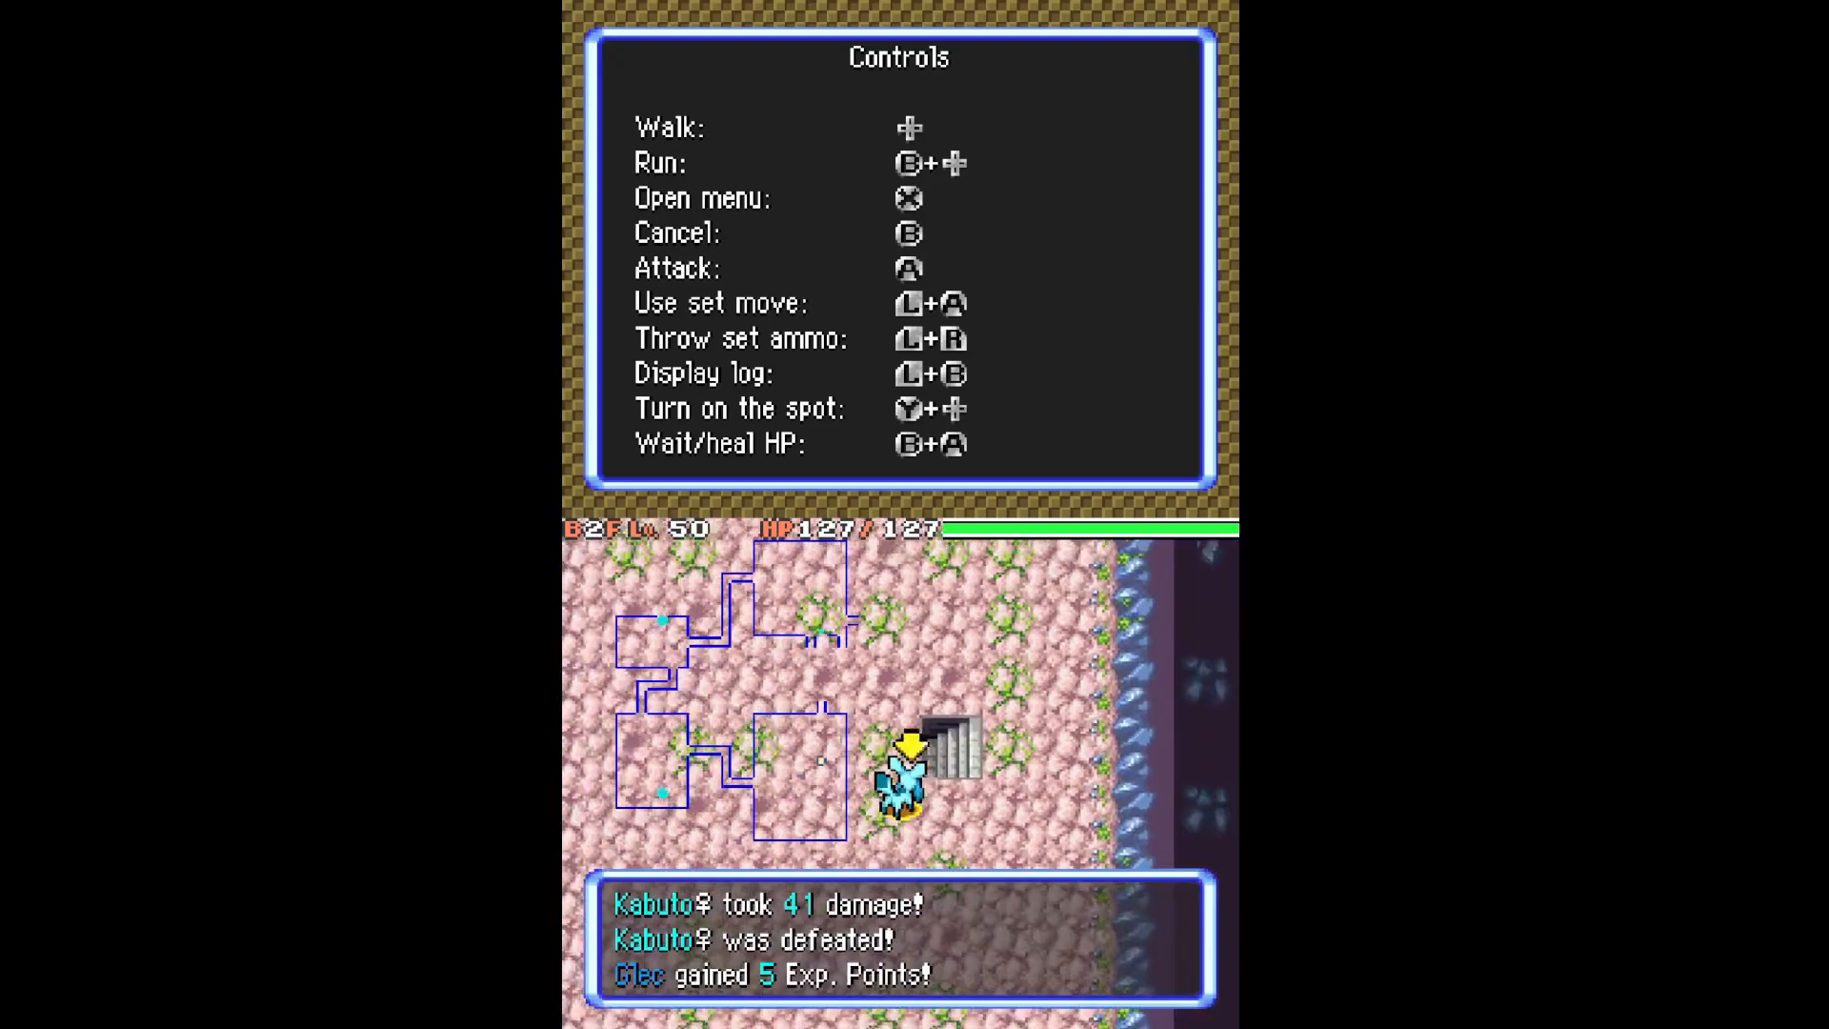
key("Up+Right")
key("x")
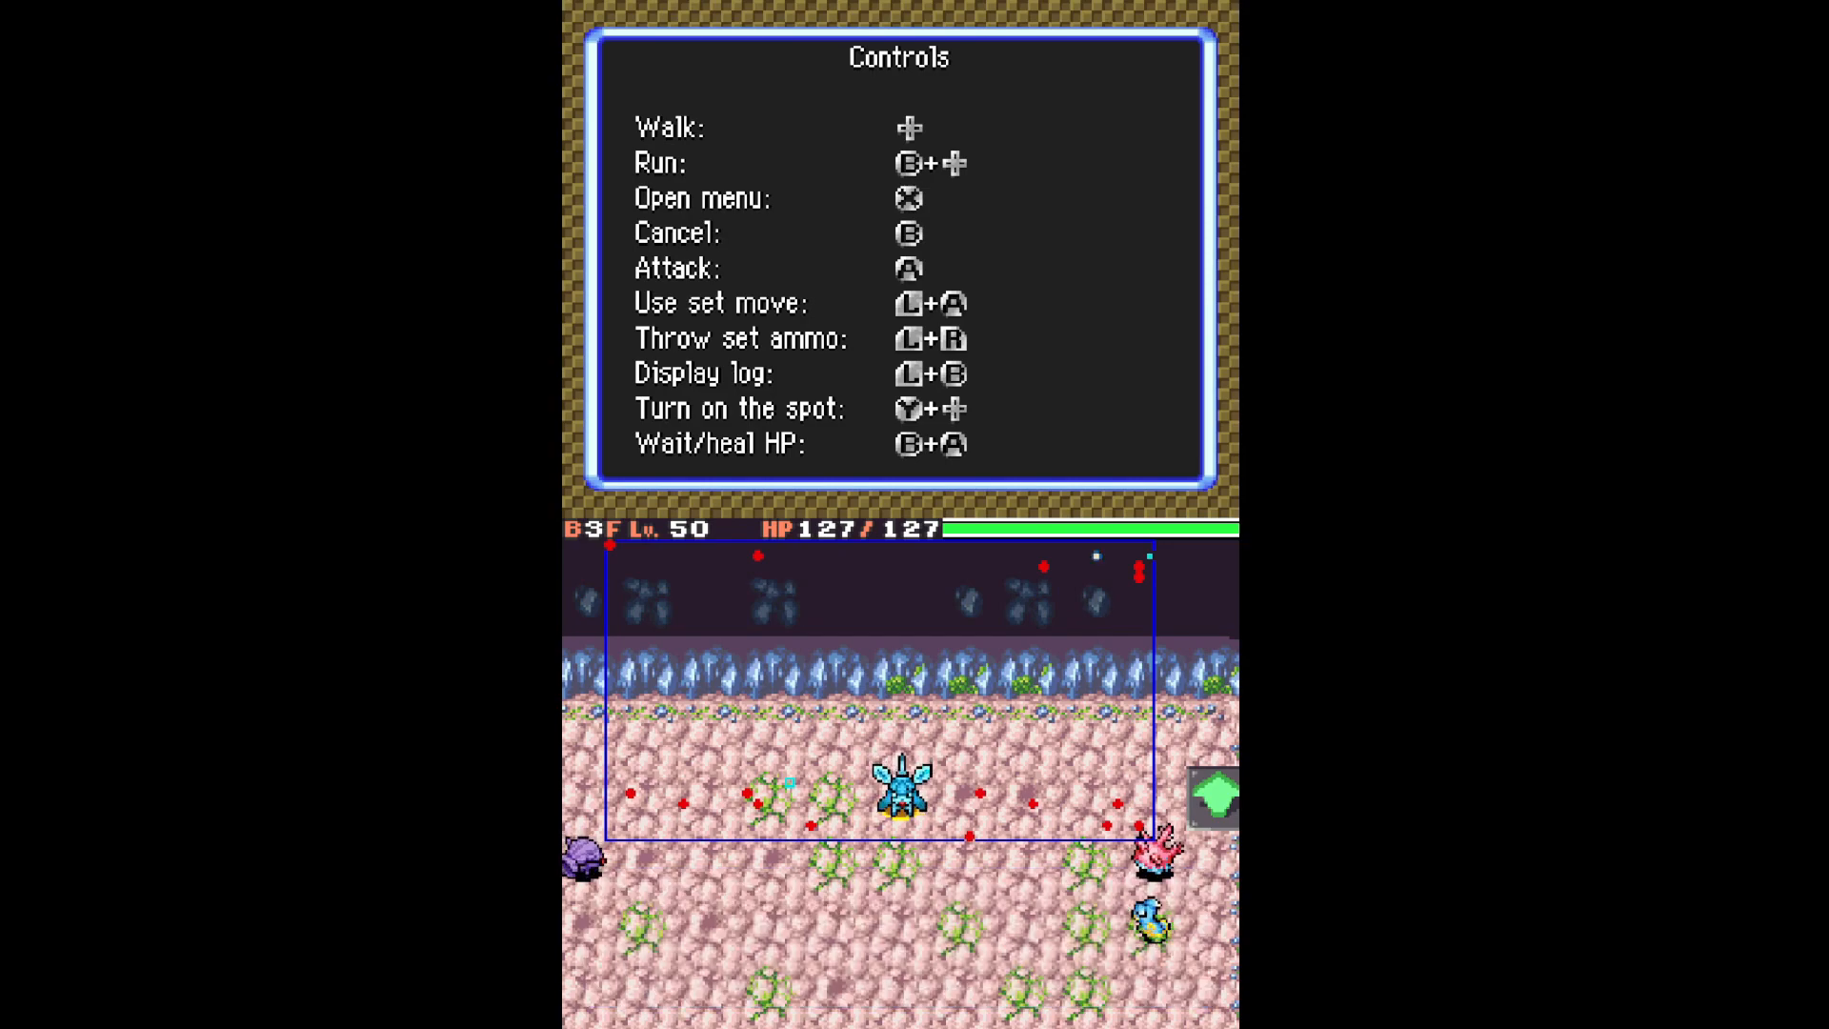
Cross the B3F Monster House to the stairs and proceed down to B4F.
key("Down")
key("Down+Left")
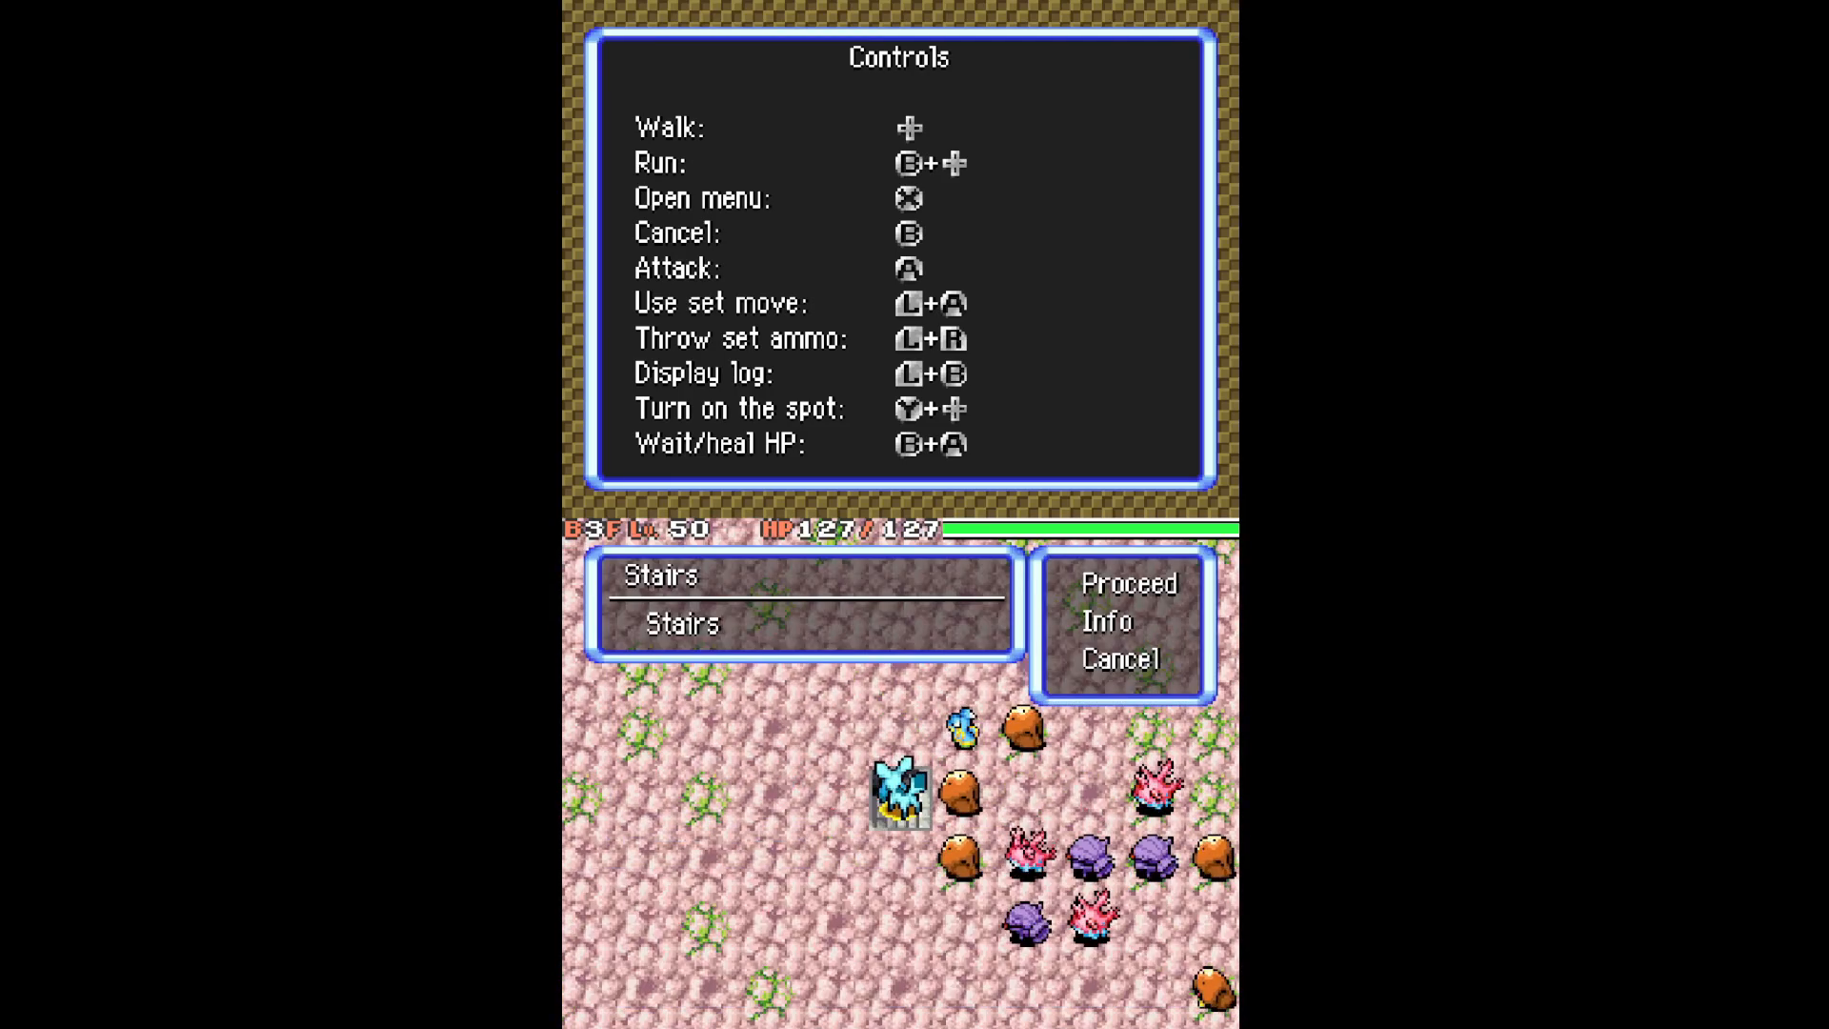
key("x")
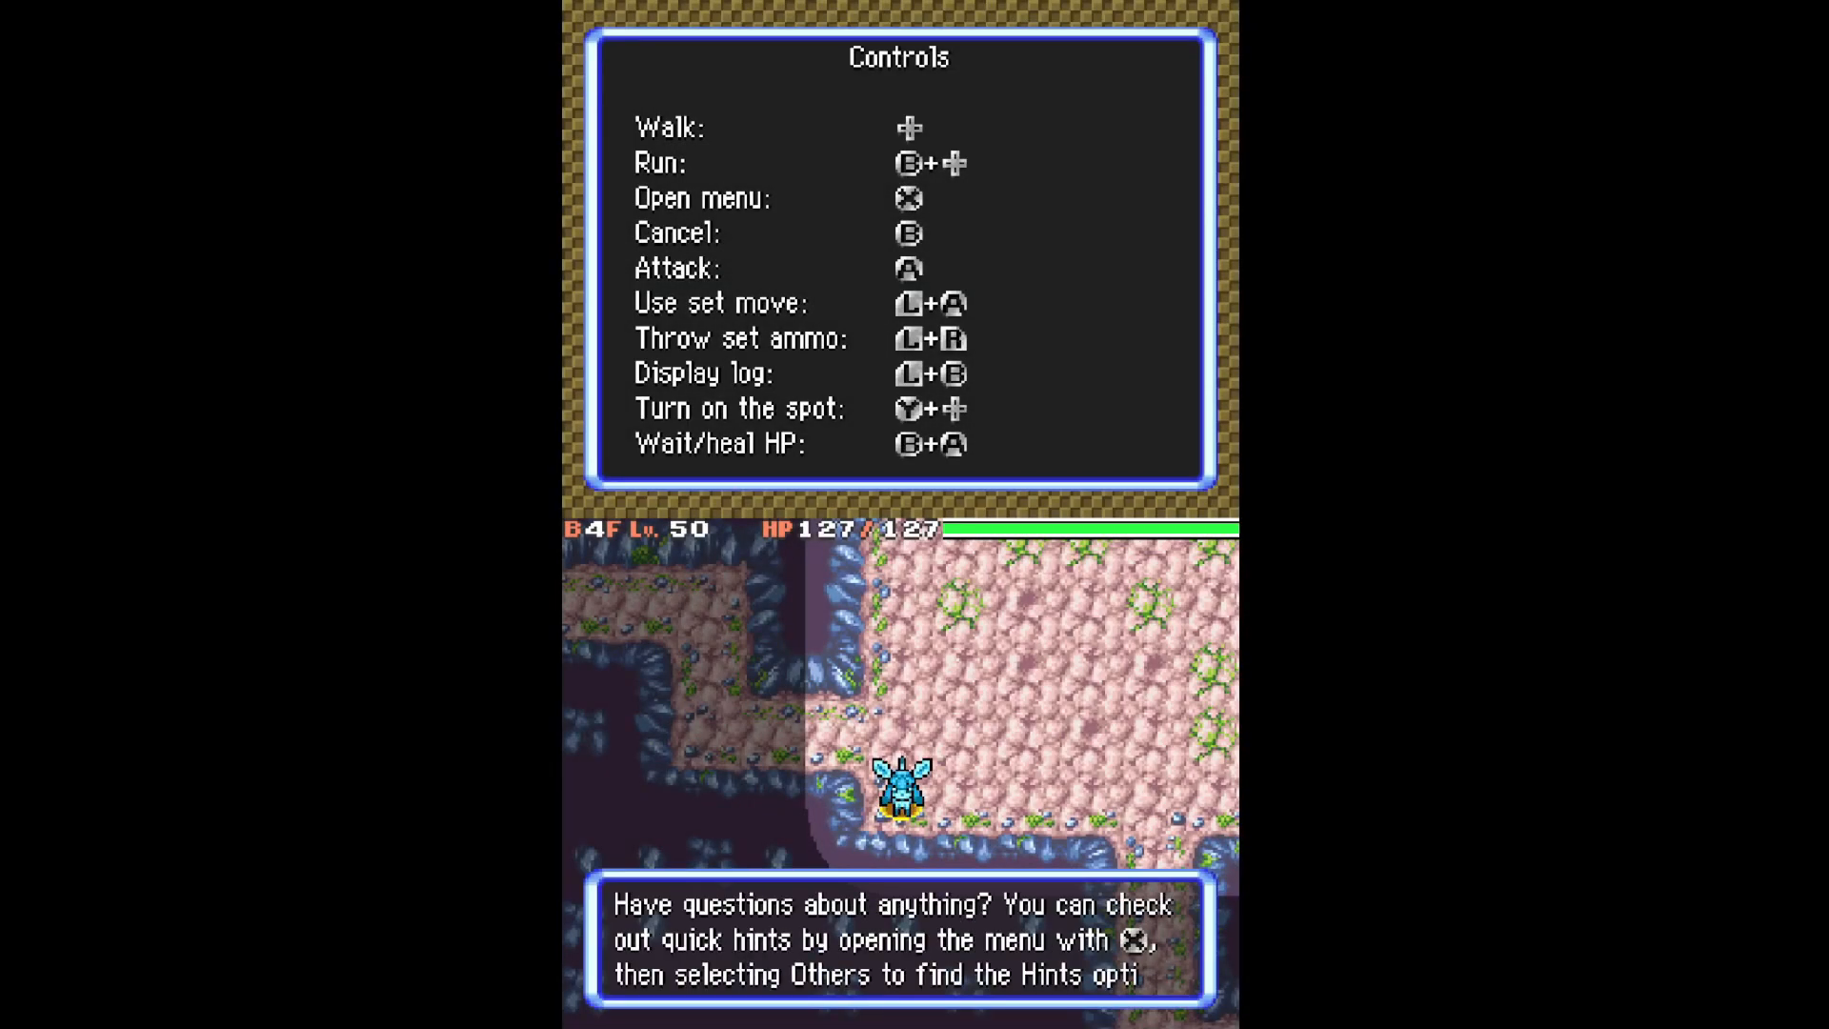
key("x")
Run through B4F's corridors into the next room and to its bottom exit.
key("Up")
key("Left")
key("Up")
key("Left")
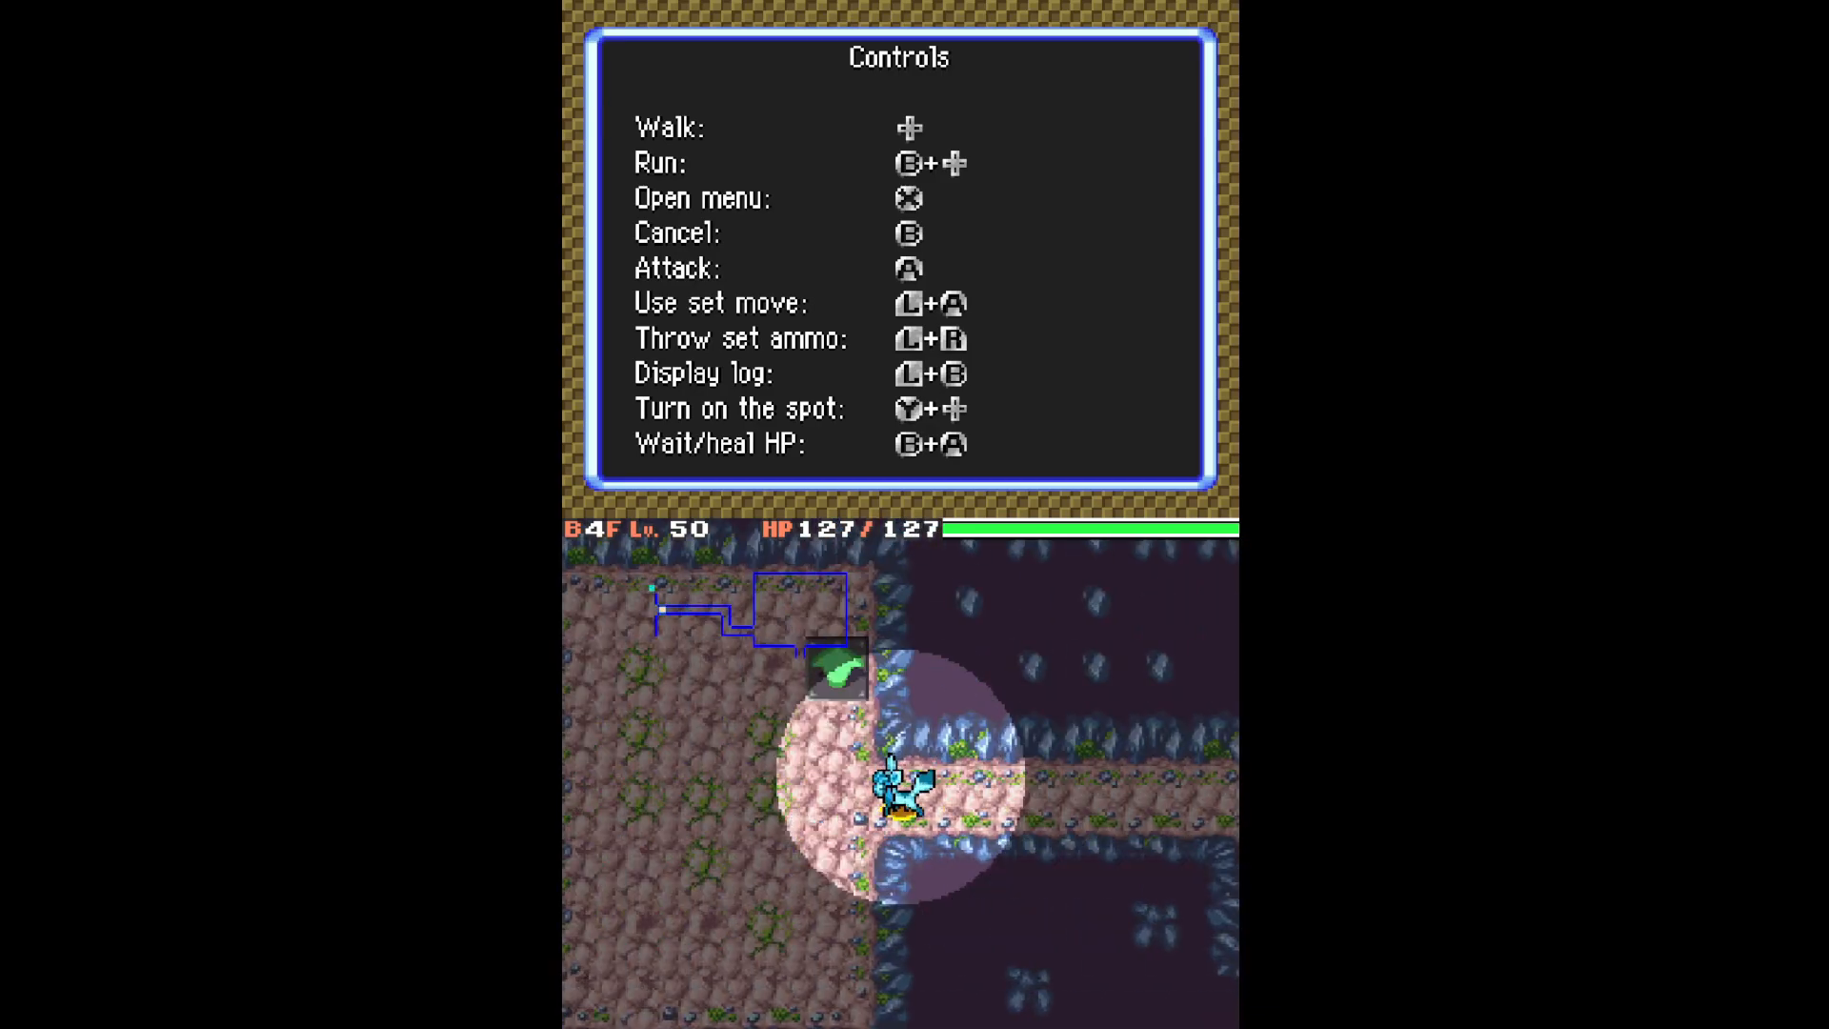
key("Down")
key("Left")
Reach the stairs room, stand beside the stairs, and open the dungeon menu.
key("Down")
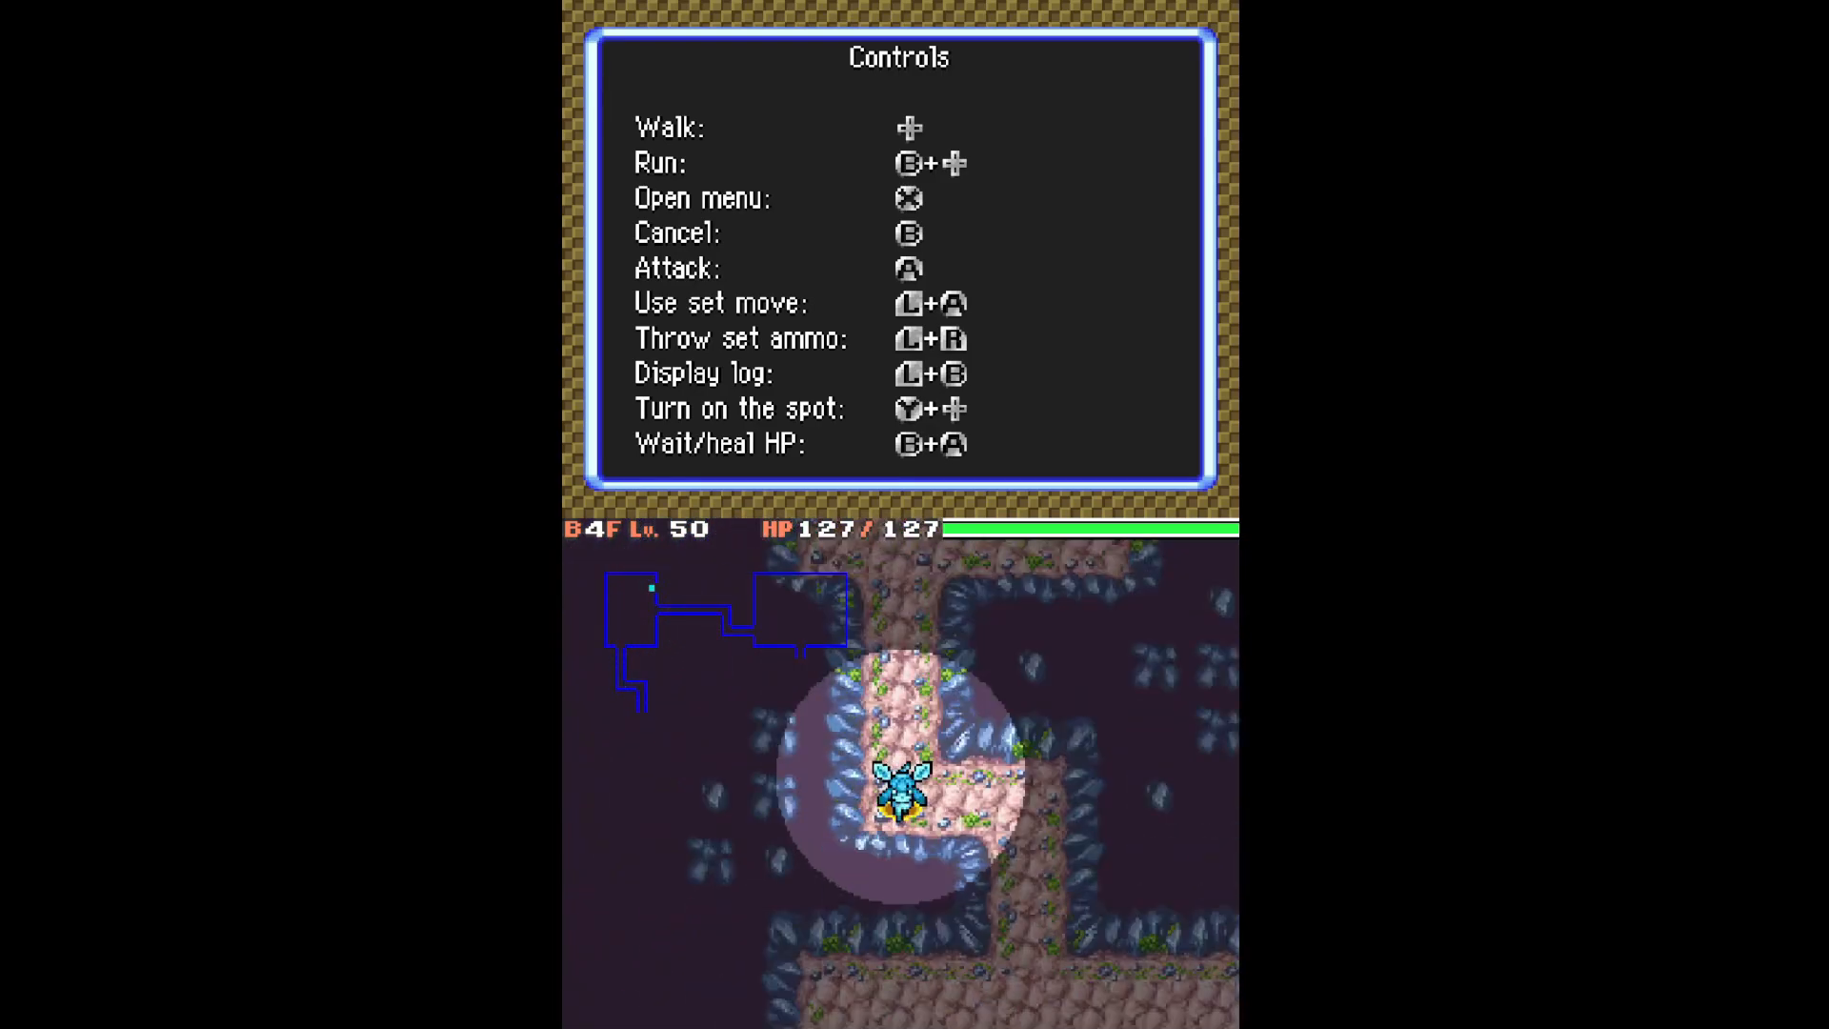
key("Right")
key("Down")
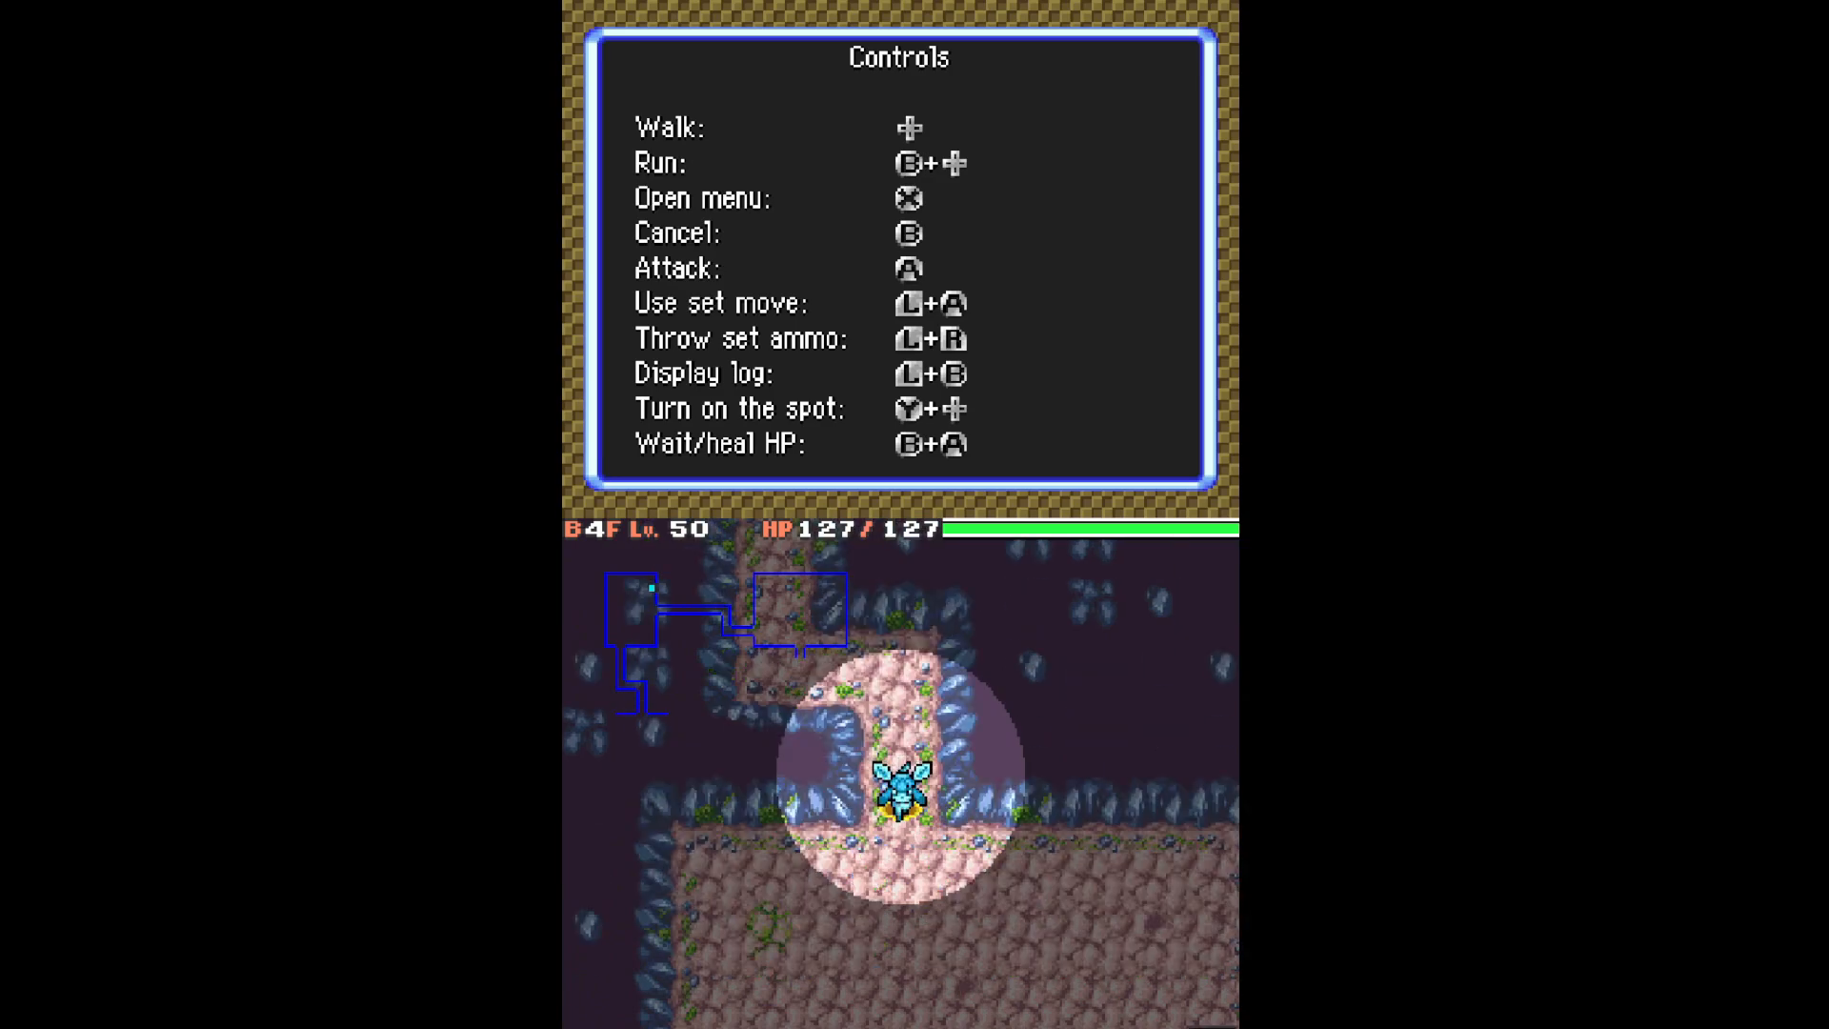
key("Right")
key("Down")
key("Right")
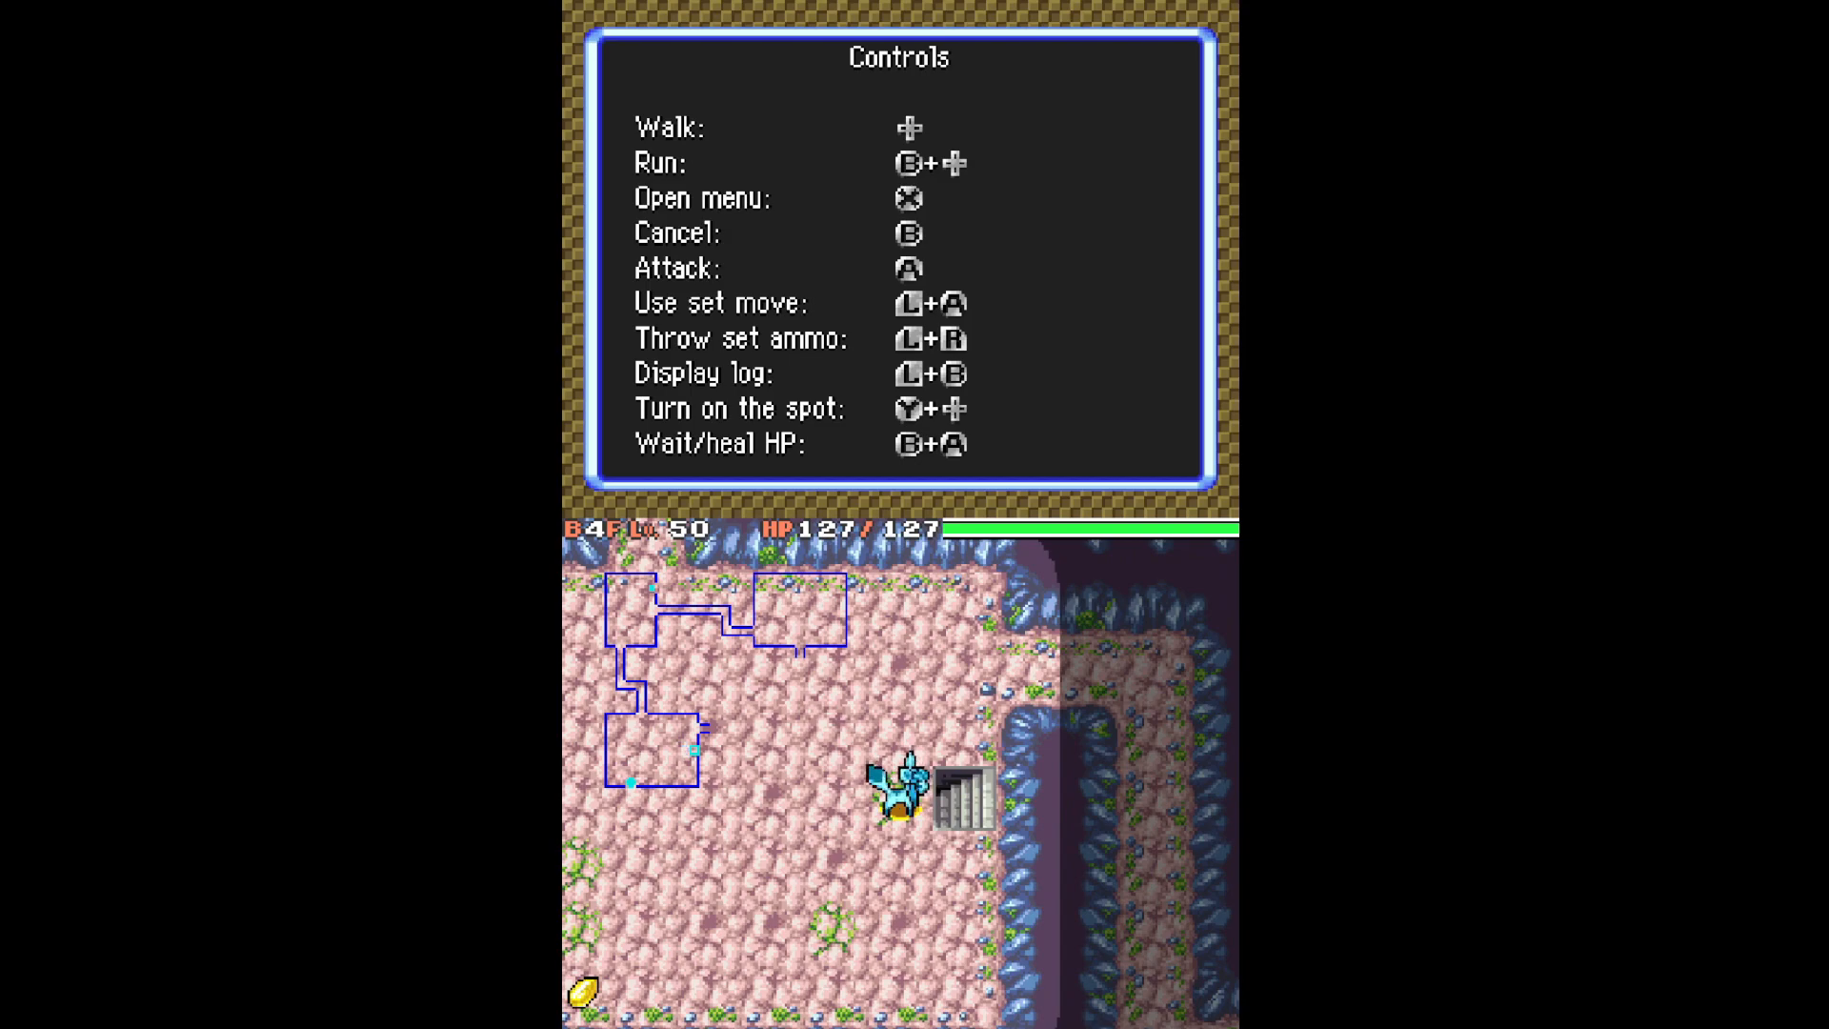
key("s")
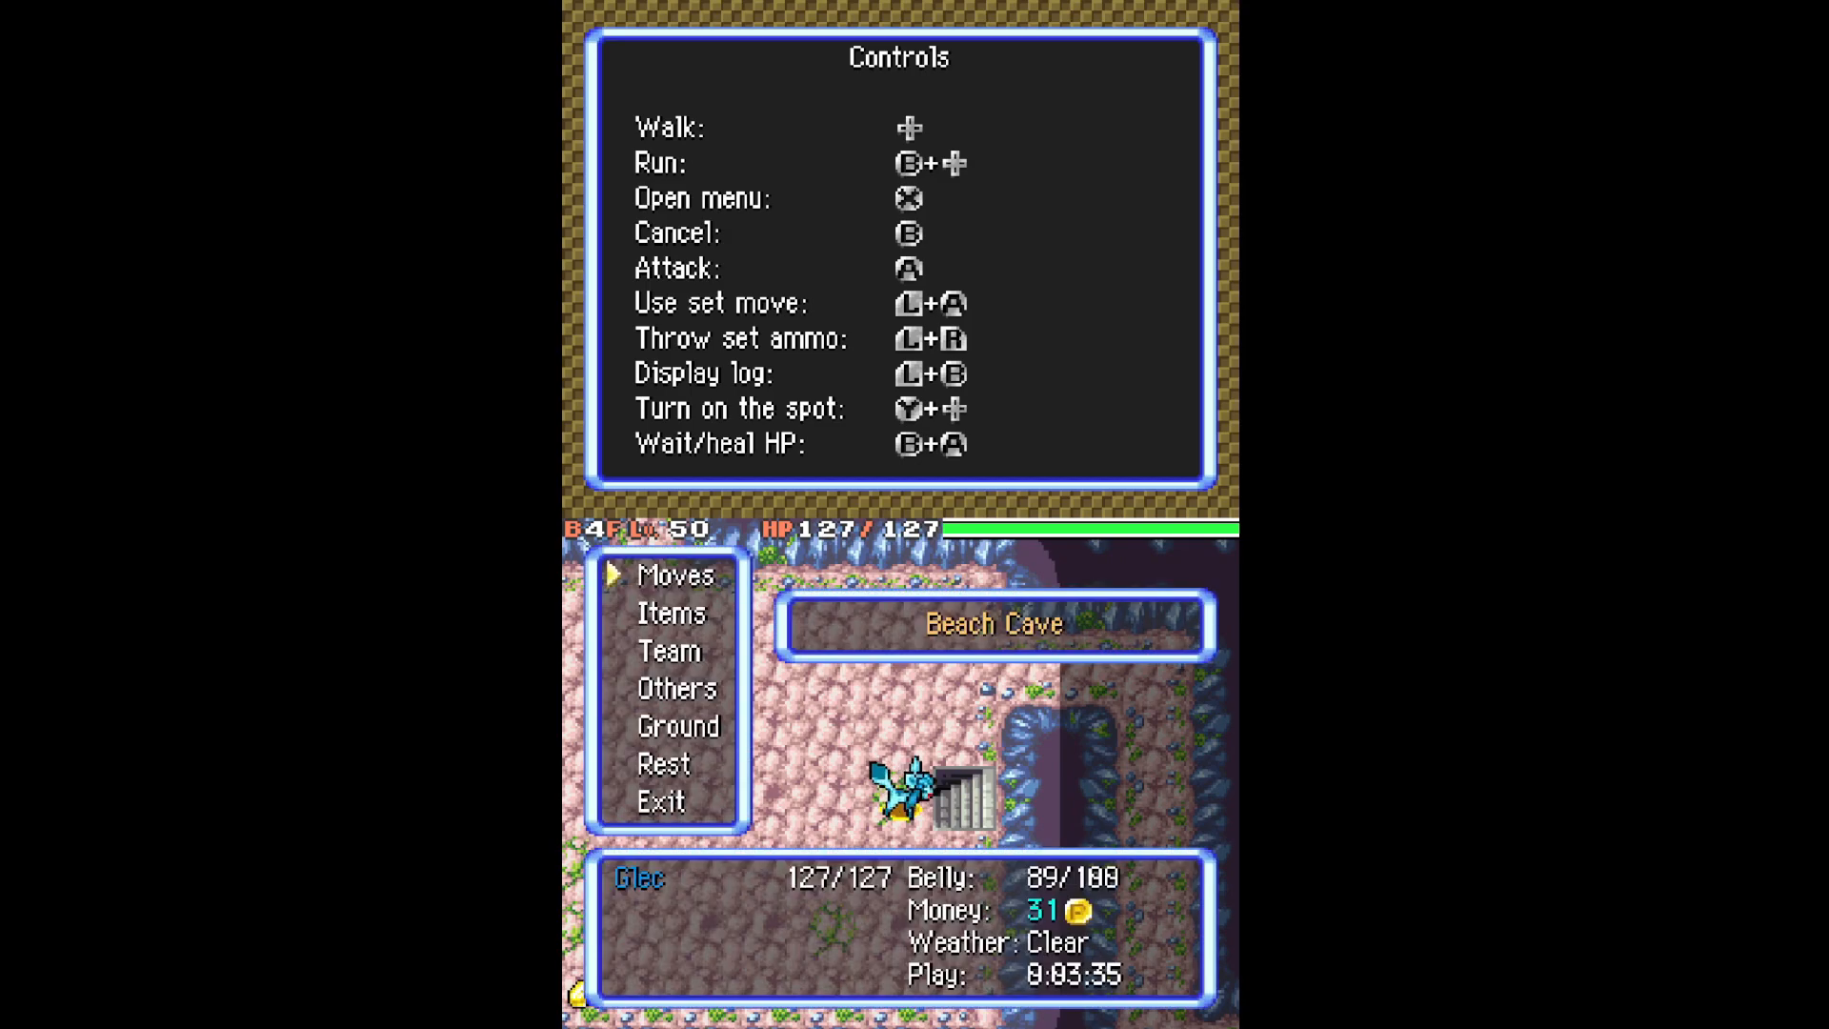